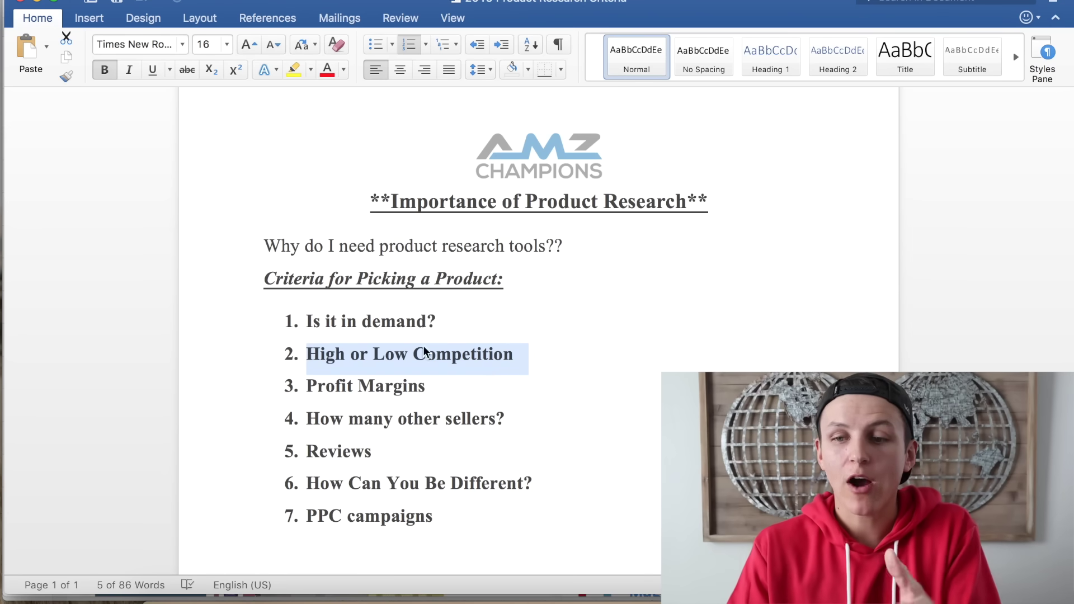
# Step: Review the criteria list, highlighting the items on demand, how to be different, and PPC campaigns
pyautogui.click(336, 358)
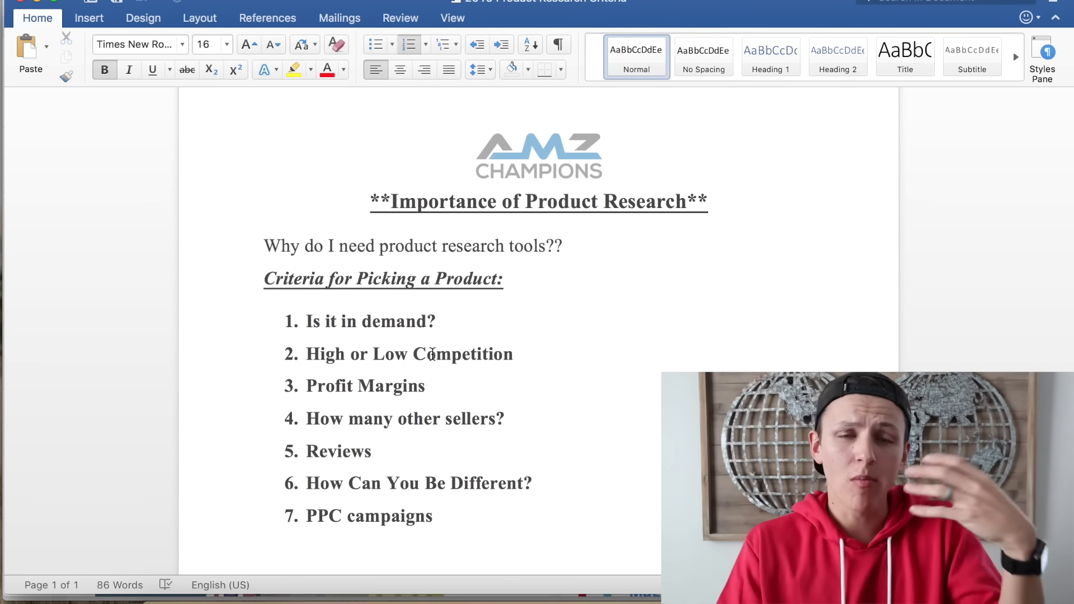
pyautogui.moveTo(309, 321); pyautogui.dragTo(389, 334)
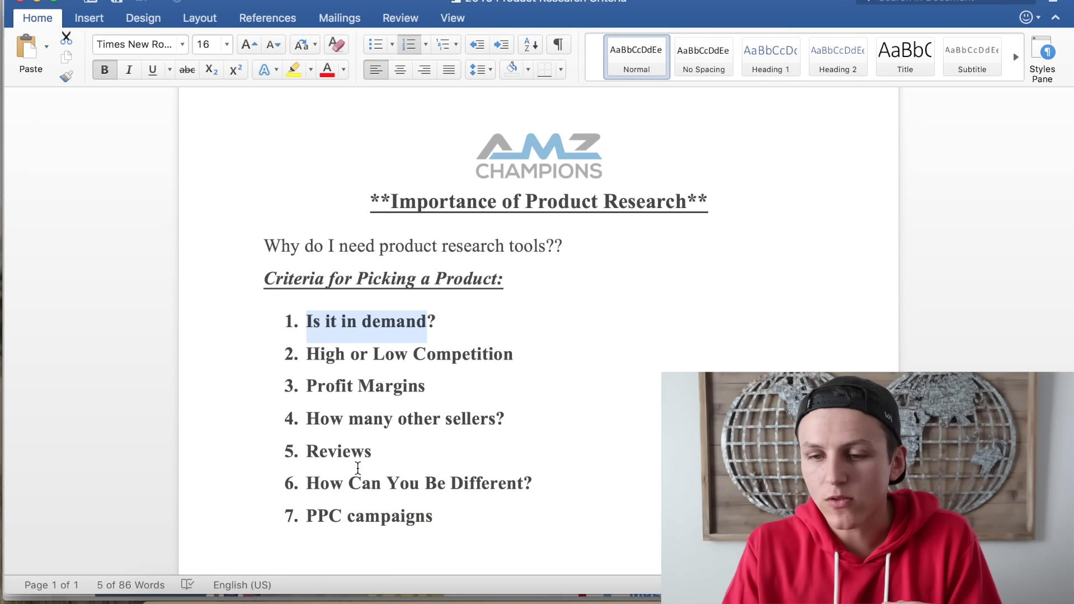
pyautogui.click(310, 481)
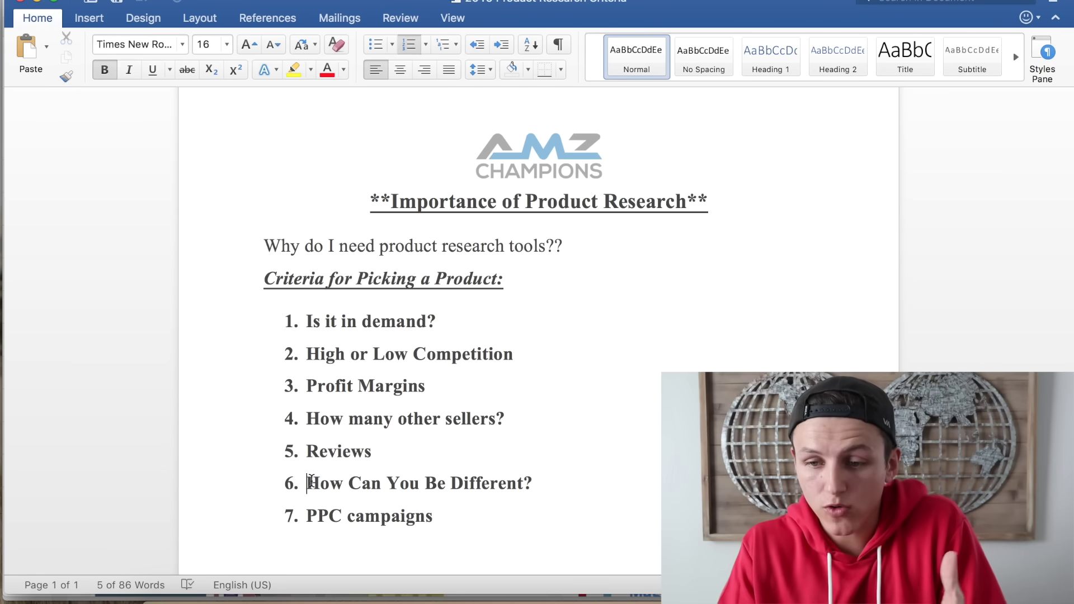
pyautogui.moveTo(311, 481); pyautogui.dragTo(523, 481)
pyautogui.moveTo(435, 520); pyautogui.dragTo(312, 517)
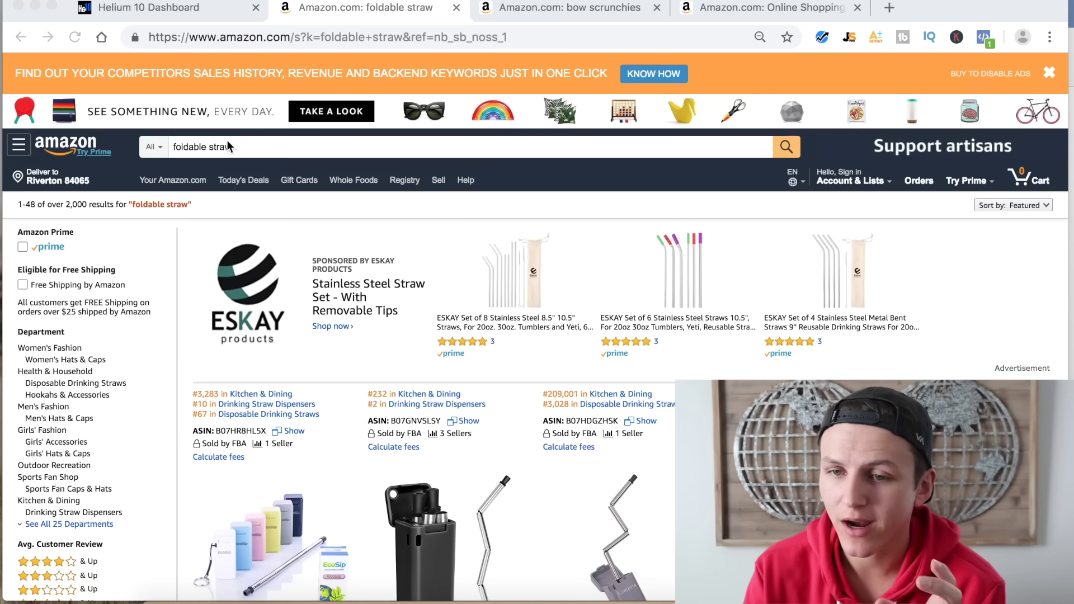
# Step: View the Amazon search results for bow scrunchies and return to the foldable straw results
pyautogui.click(525, 11)
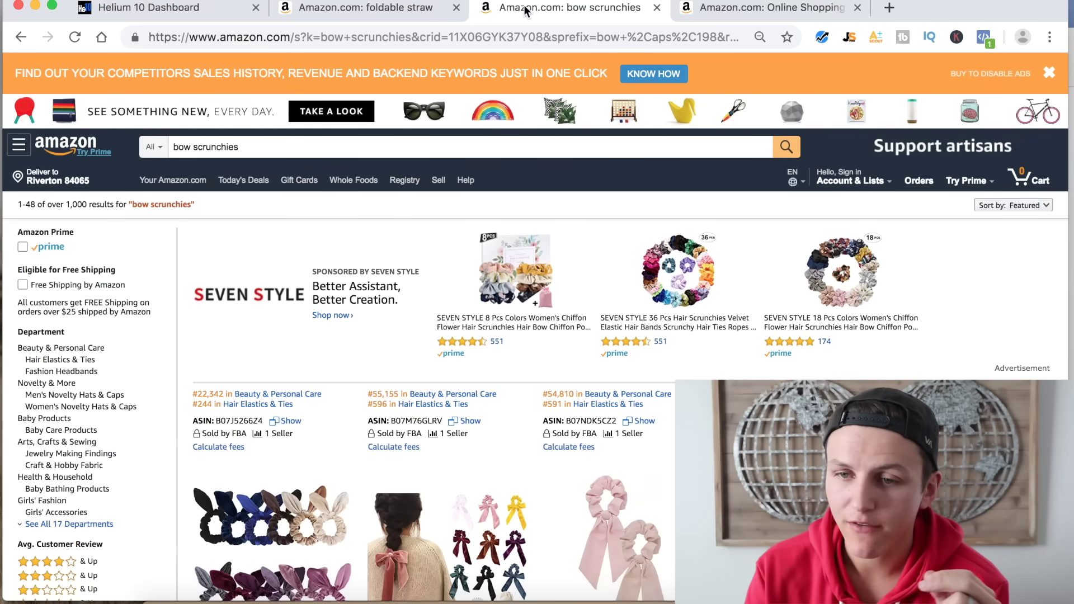
pyautogui.click(356, 10)
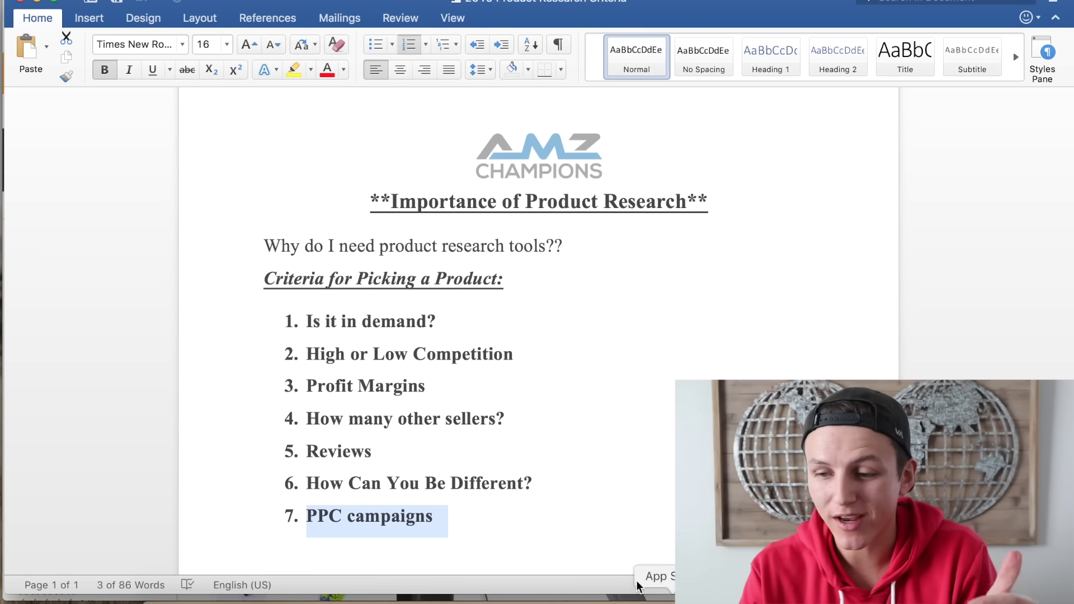
# Step: In the Word document, add "Patents and trademarks" as the eighth criterion, after PPC campaigns
pyautogui.click(466, 330)
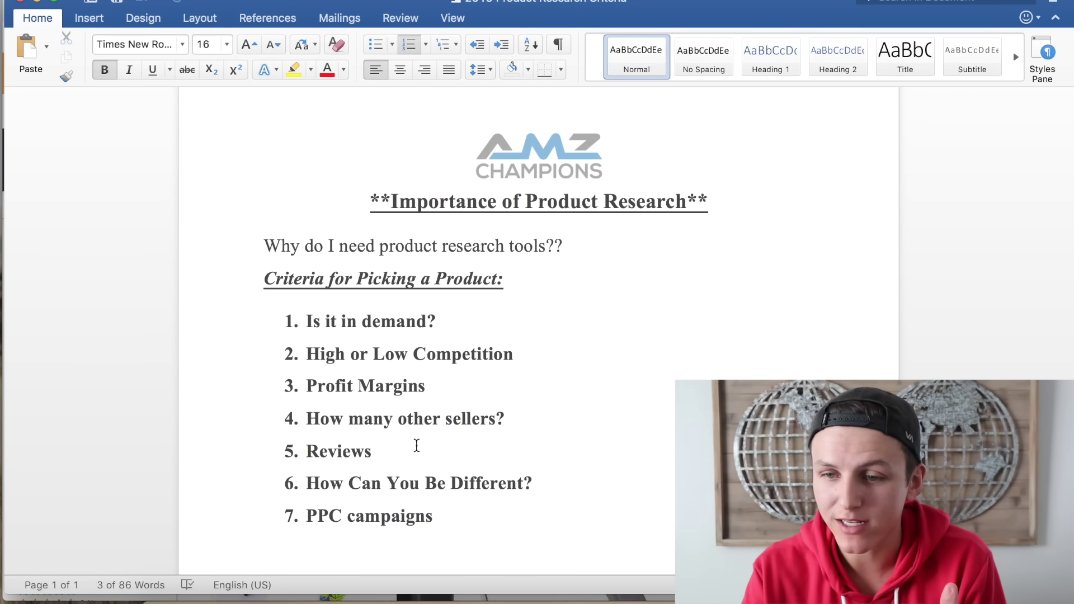
pyautogui.click(439, 517)
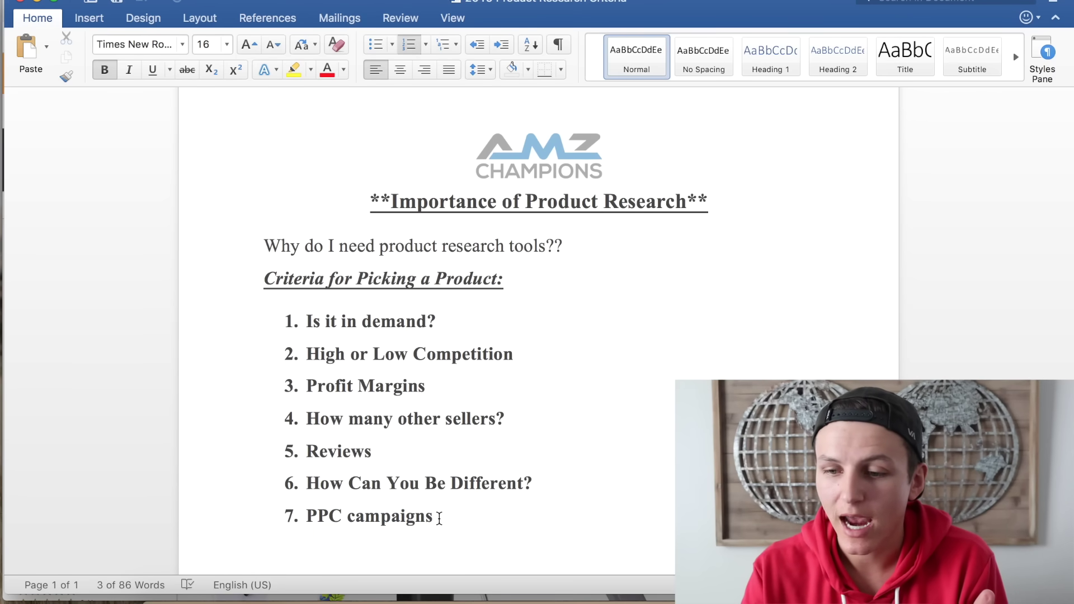
pyautogui.press('Return')
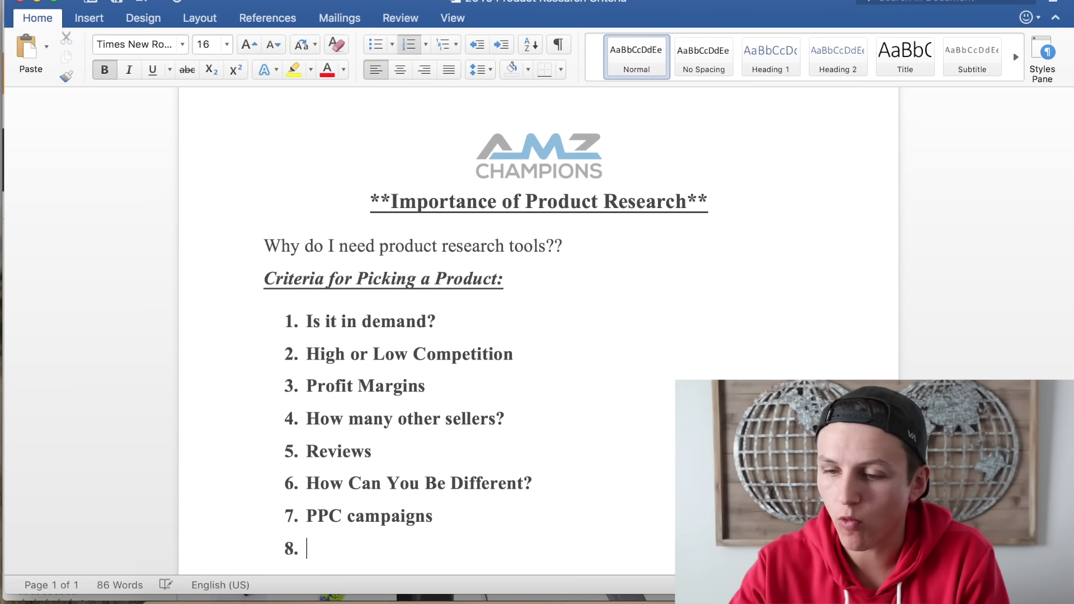
pyautogui.write('paten')
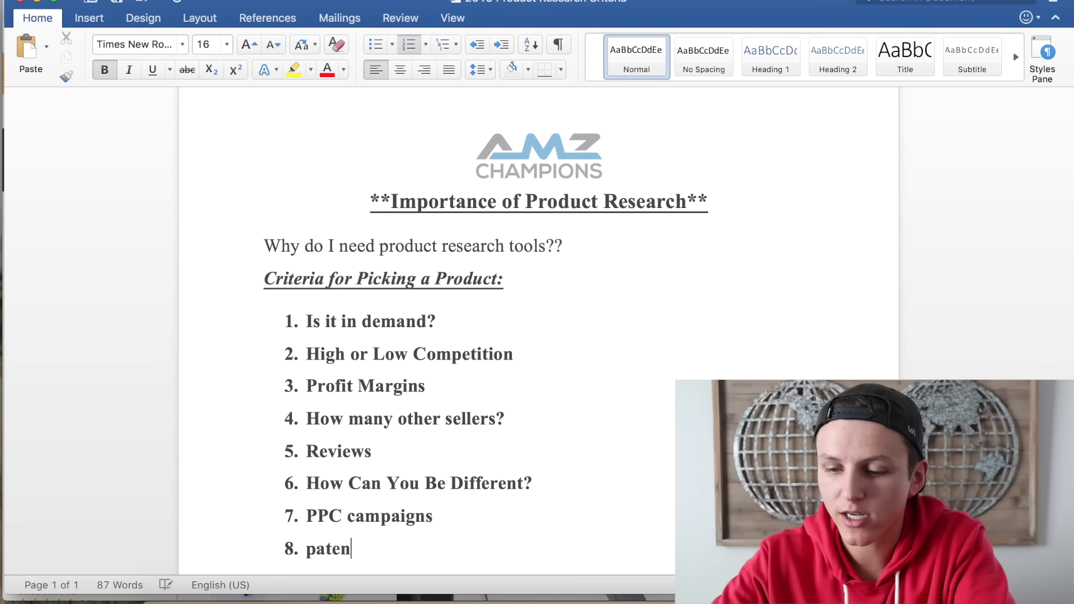
pyautogui.write('ts and trademarks')
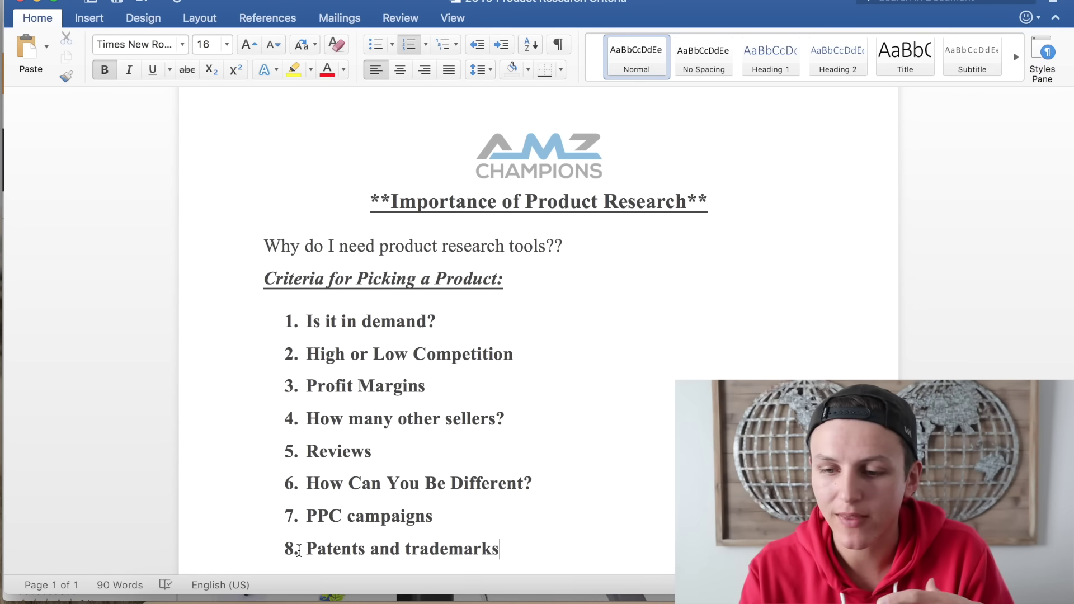
pyautogui.moveTo(300, 551)
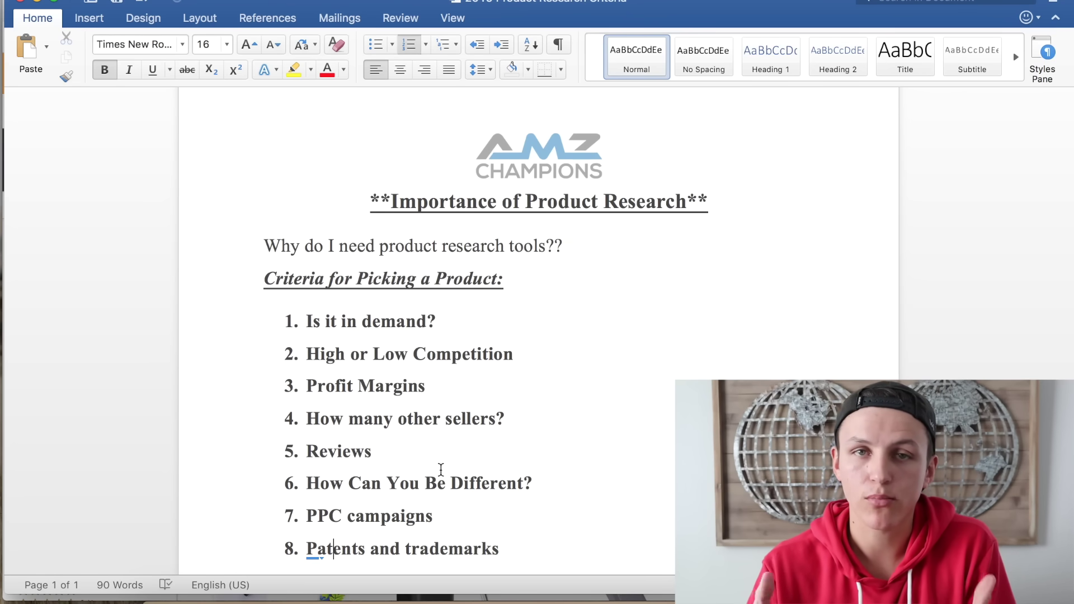
# Step: Switch to Chrome and run the Helium 10 Xray product research on the foldable straw search results
pyautogui.click(244, 598)
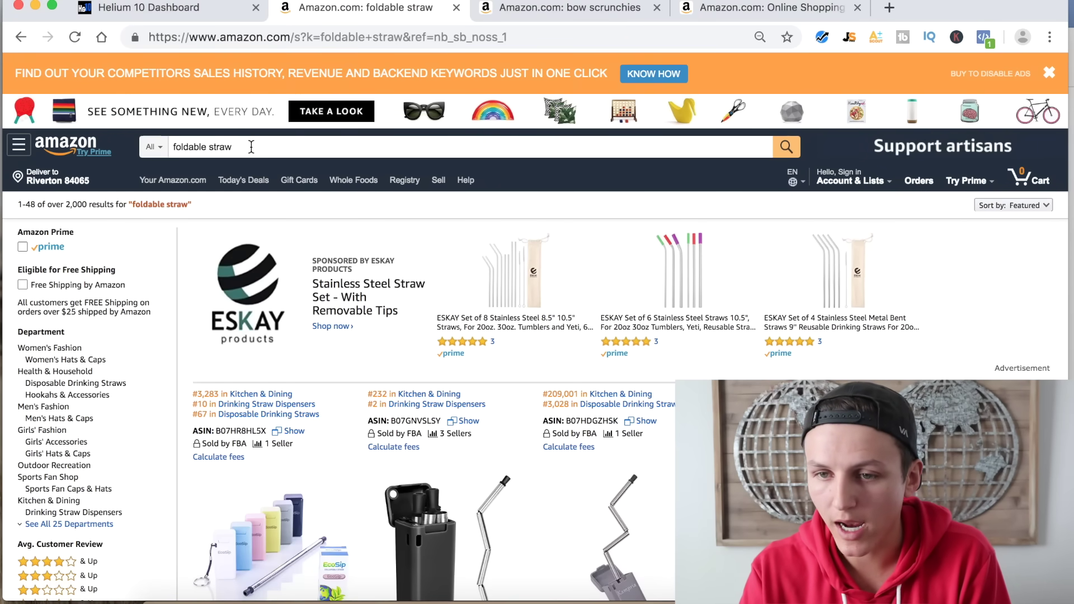
pyautogui.scroll(-3, 386, 233)
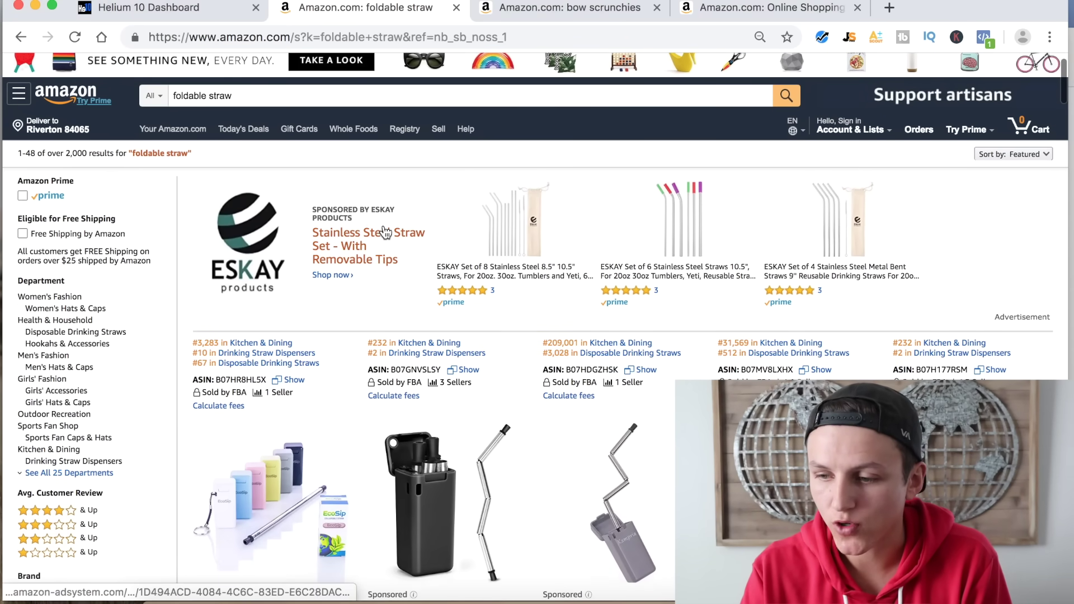
pyautogui.scroll(-2, 386, 233)
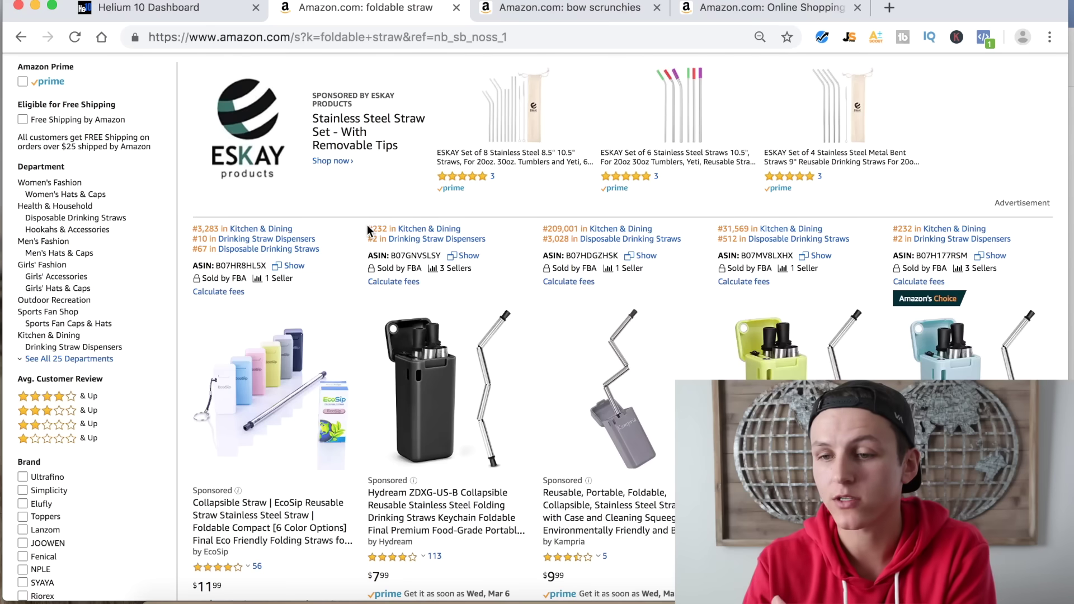
pyautogui.scroll(3, 367, 225)
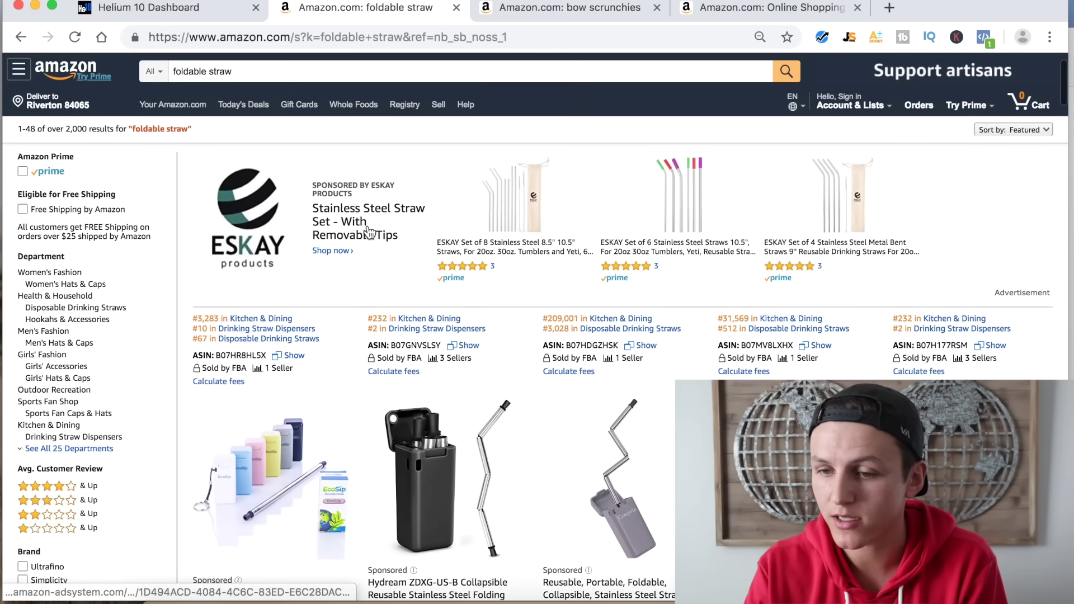
pyautogui.scroll(1, 369, 232)
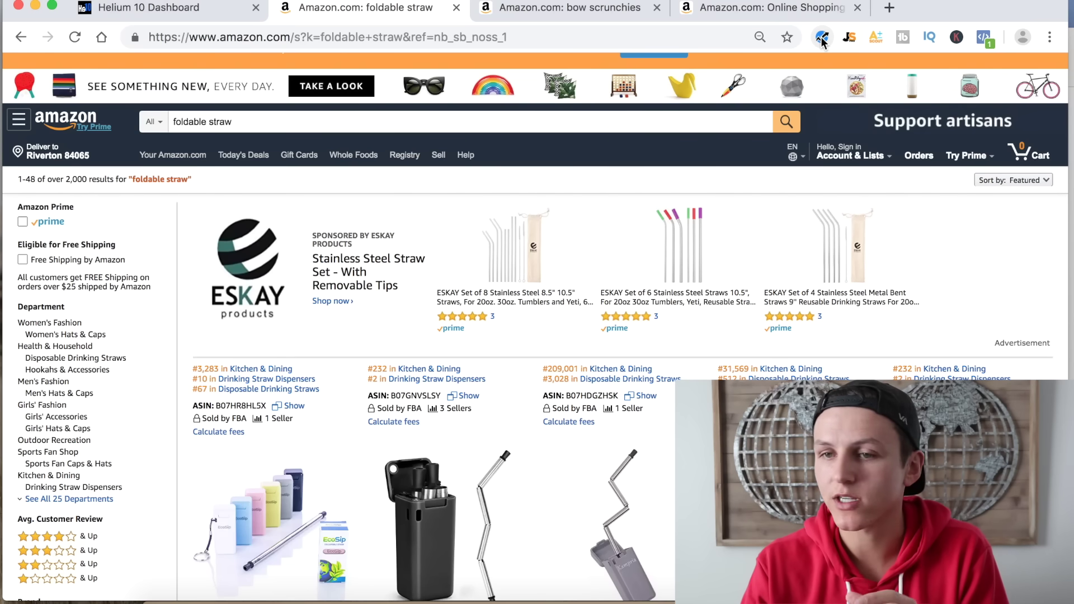
pyautogui.click(822, 40)
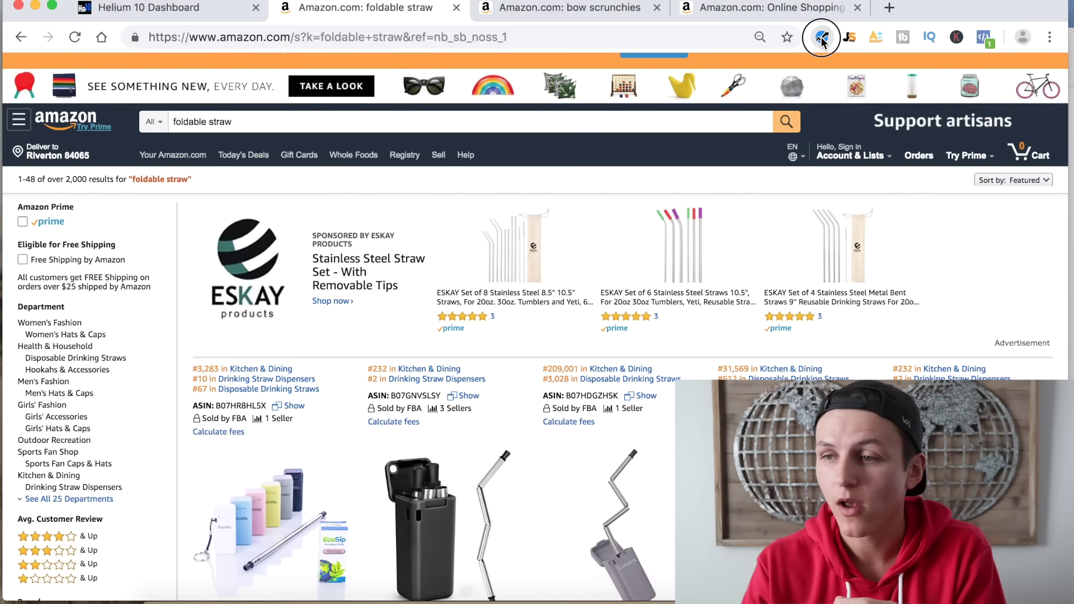
pyautogui.click(620, 132)
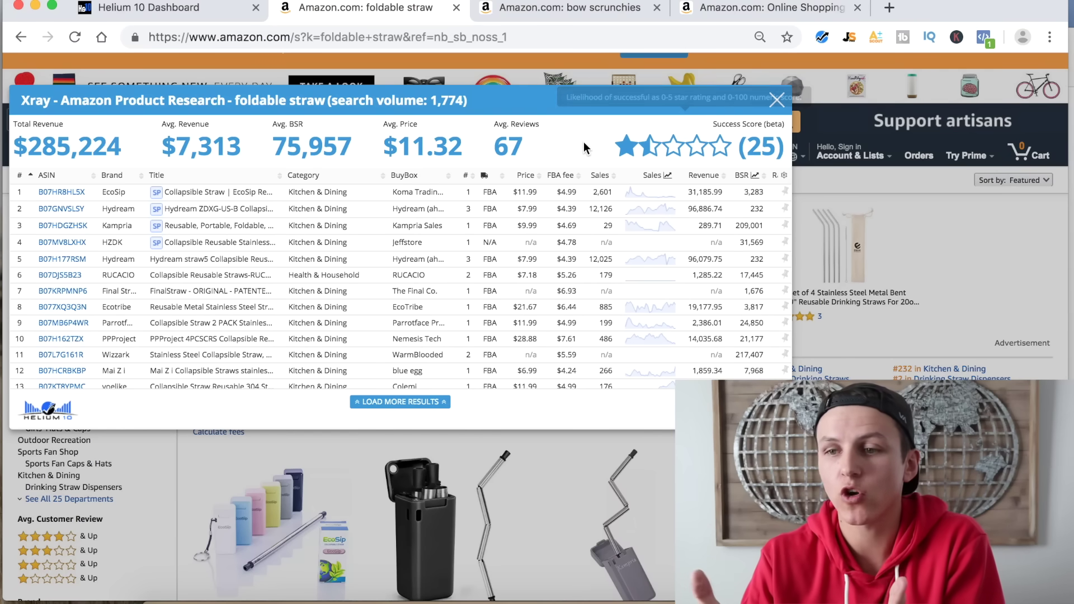
# Step: Examine the total revenue and average revenue figures in the Xray report, highlighting each one
pyautogui.moveTo(16, 145); pyautogui.dragTo(121, 158)
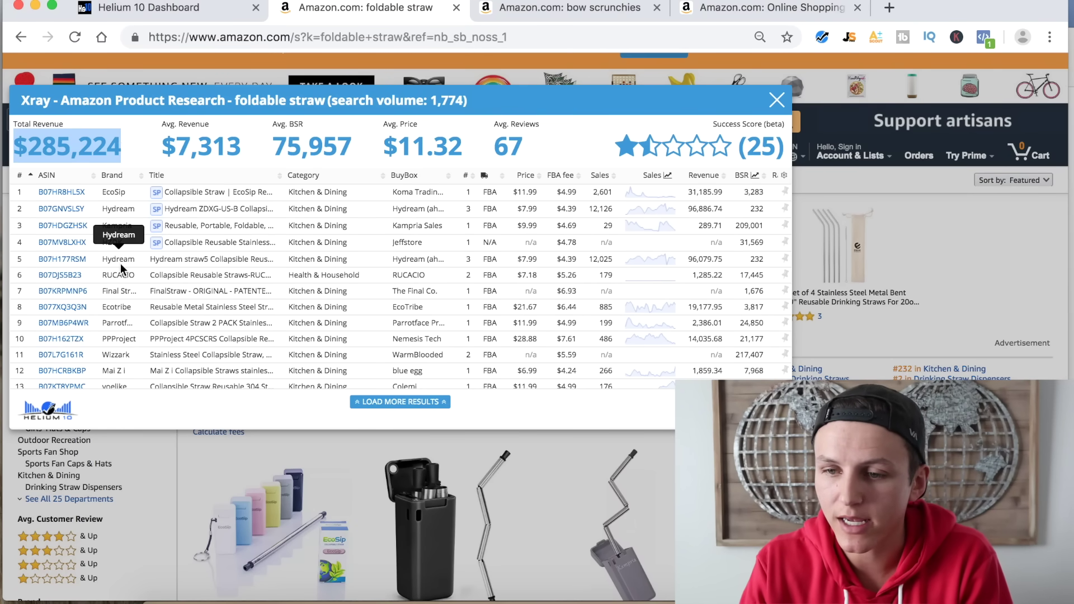
pyautogui.click(124, 143)
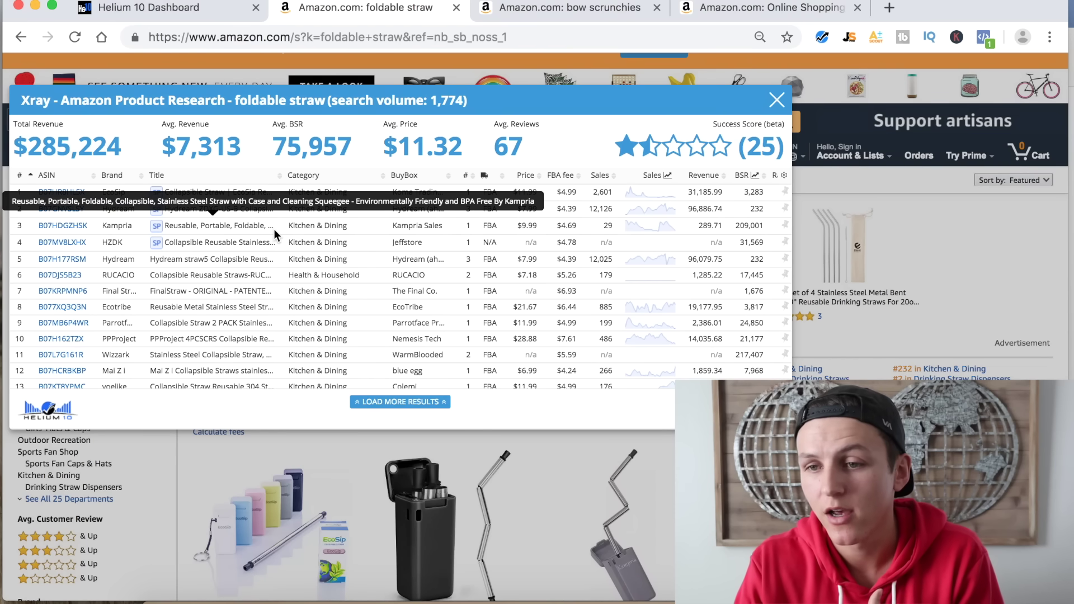
pyautogui.moveTo(162, 147); pyautogui.dragTo(237, 152)
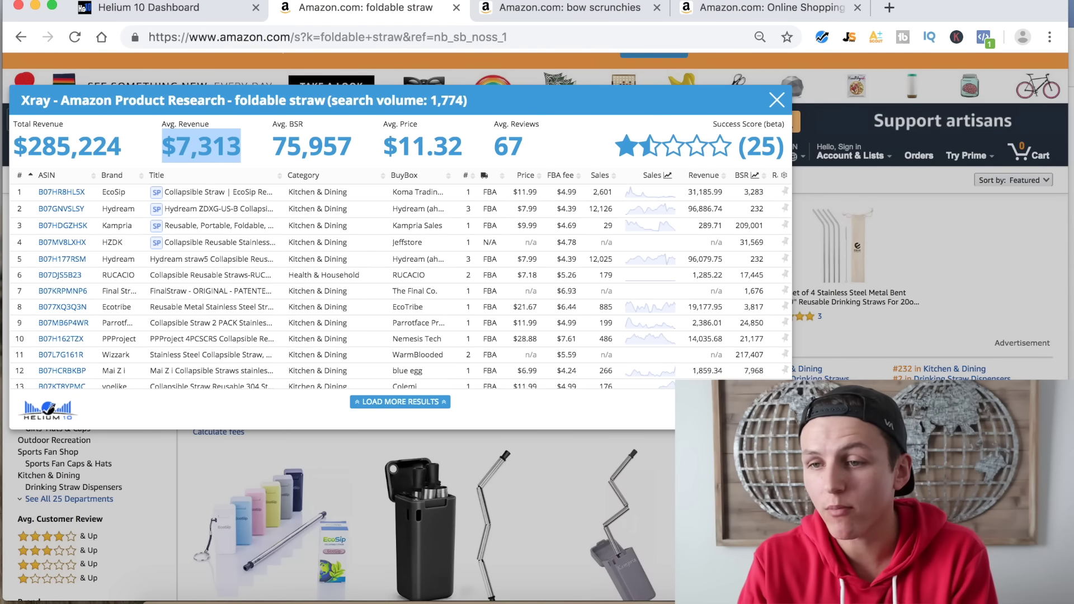
# Step: Switch to the Word document and highlight the "Is it in demand?" criterion
pyautogui.click(693, 602)
pyautogui.click(436, 328)
pyautogui.moveTo(417, 319); pyautogui.dragTo(291, 319)
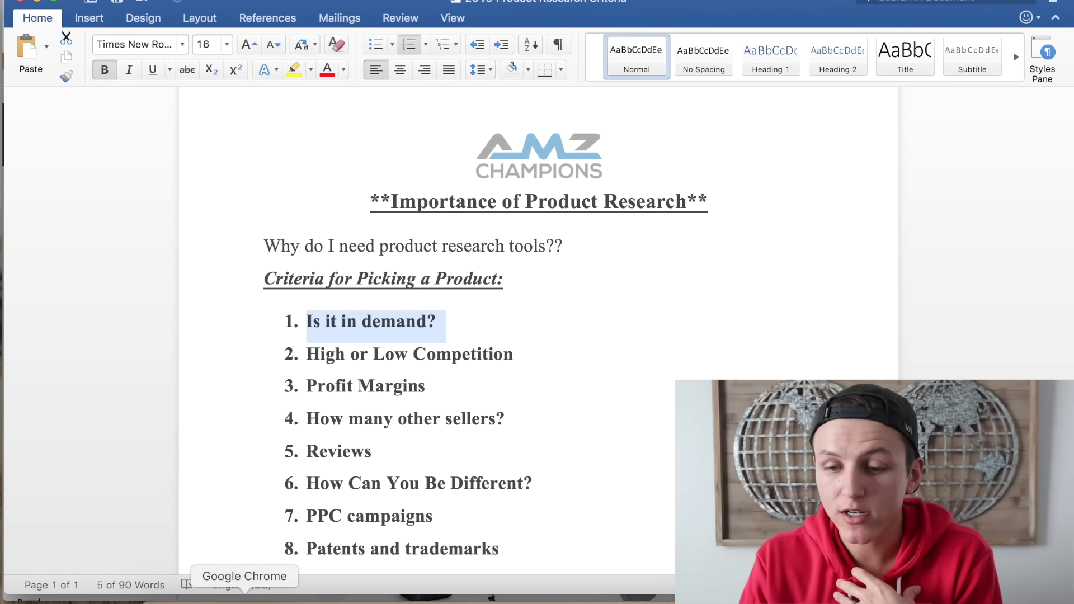
# Step: Return to Chrome and examine the revenue of the individual foldable straw products in the Xray report
pyautogui.click(246, 602)
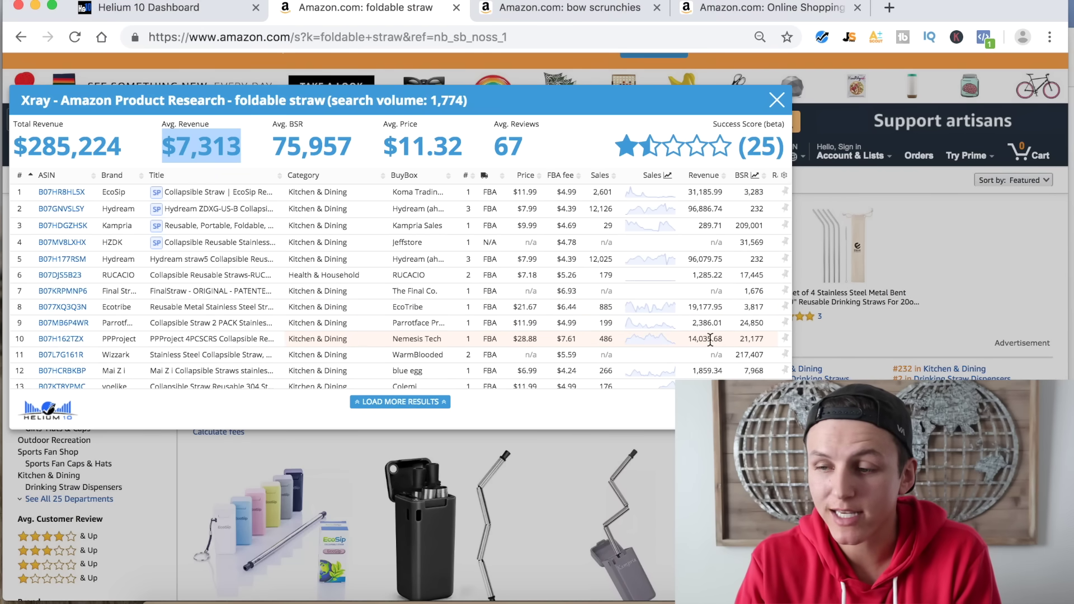
pyautogui.click(223, 151)
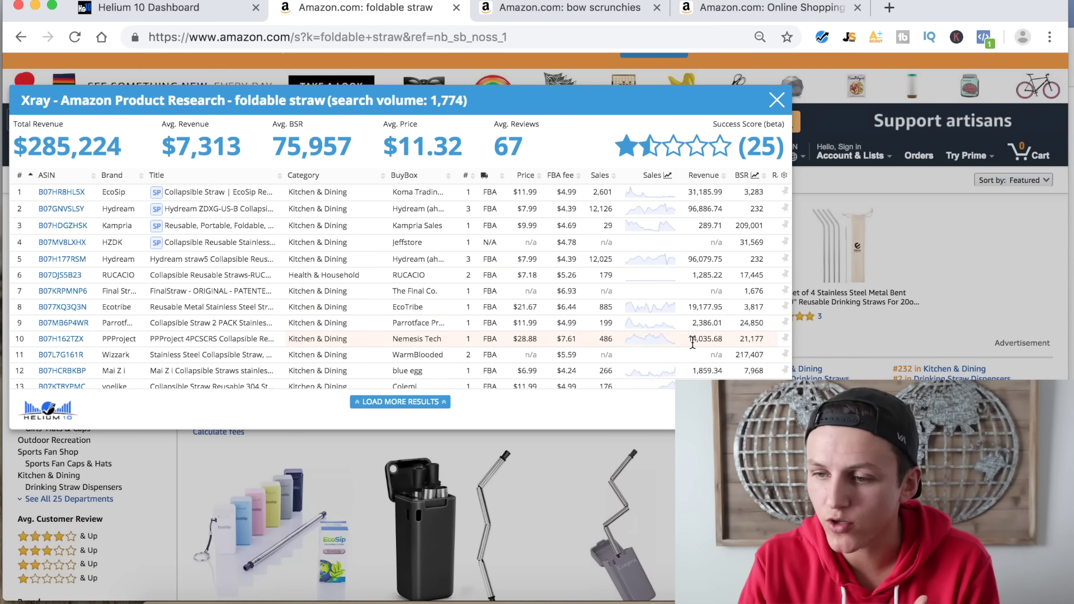
pyautogui.scroll(-2, 695, 336)
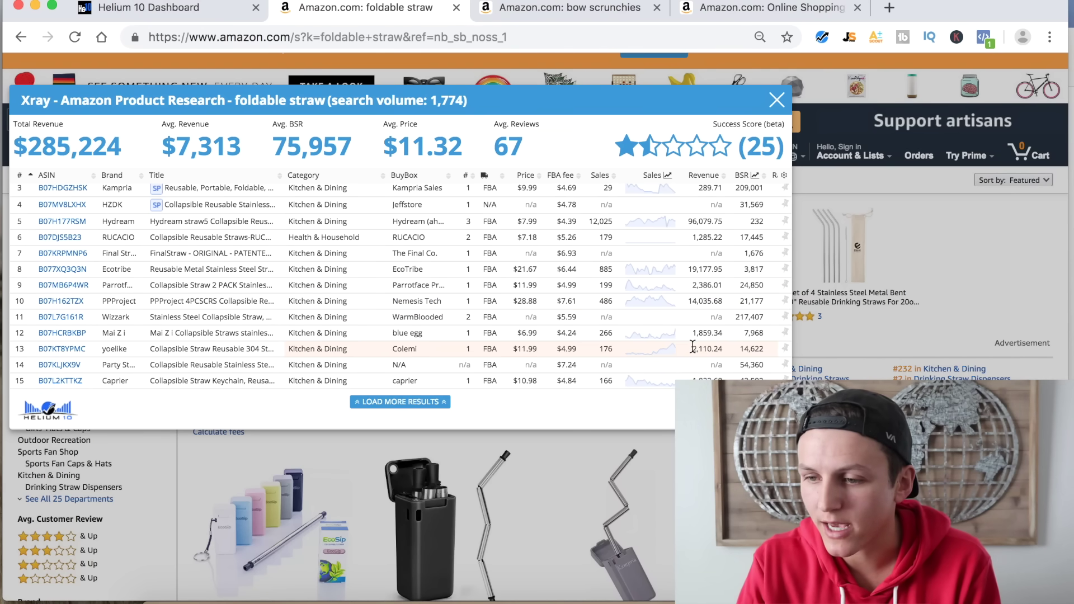
pyautogui.scroll(2, 693, 347)
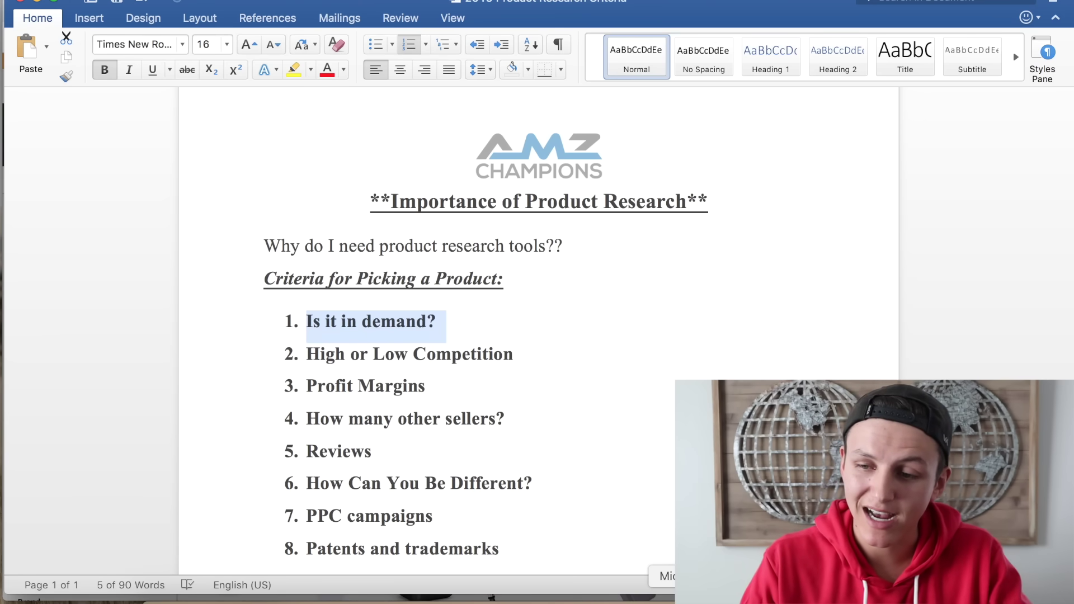
# Step: Check the average reviews figure and each product's rating and review count in the Xray report in Chrome
pyautogui.click(256, 597)
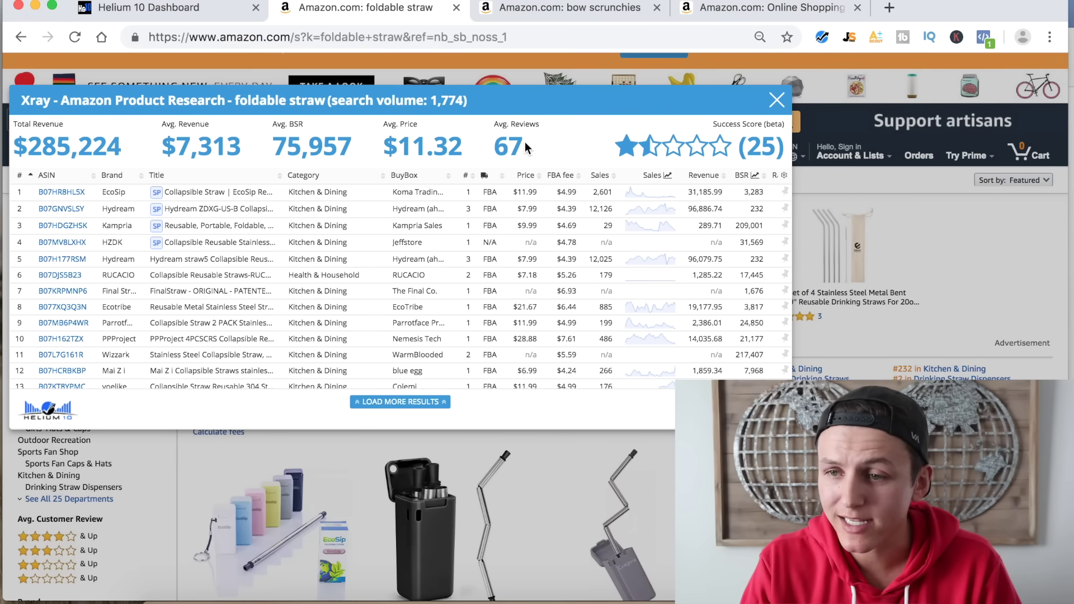
pyautogui.moveTo(524, 142); pyautogui.dragTo(495, 143)
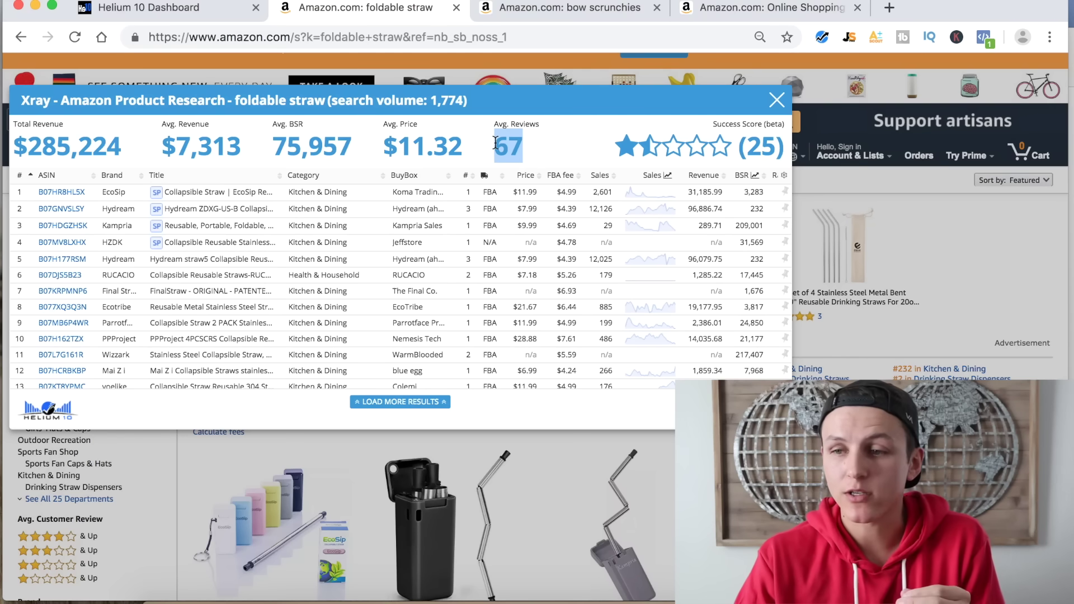
pyautogui.click(535, 145)
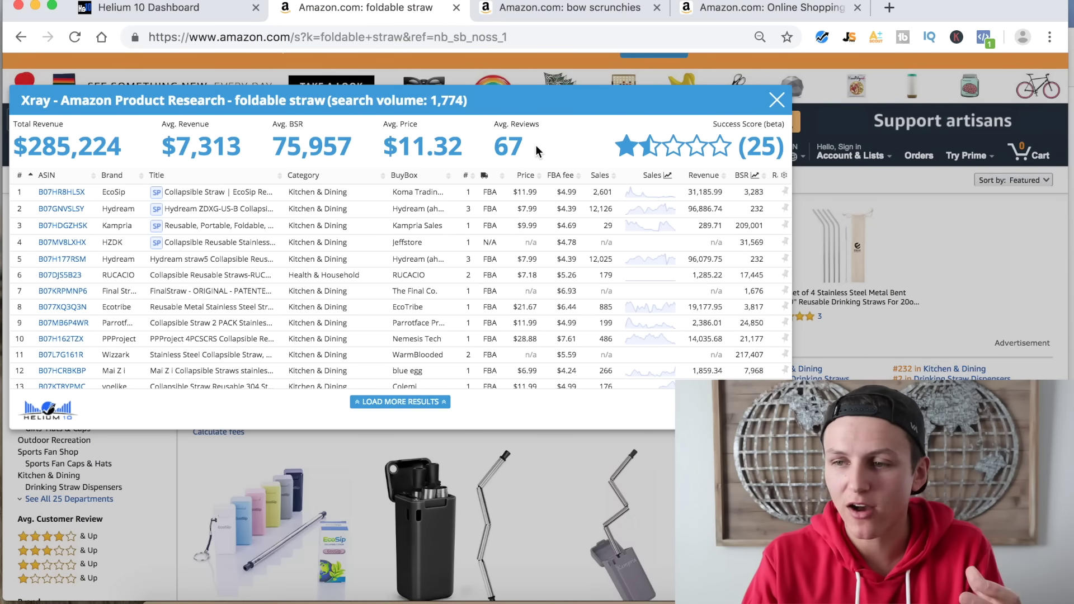
pyautogui.moveTo(486, 147); pyautogui.dragTo(526, 150)
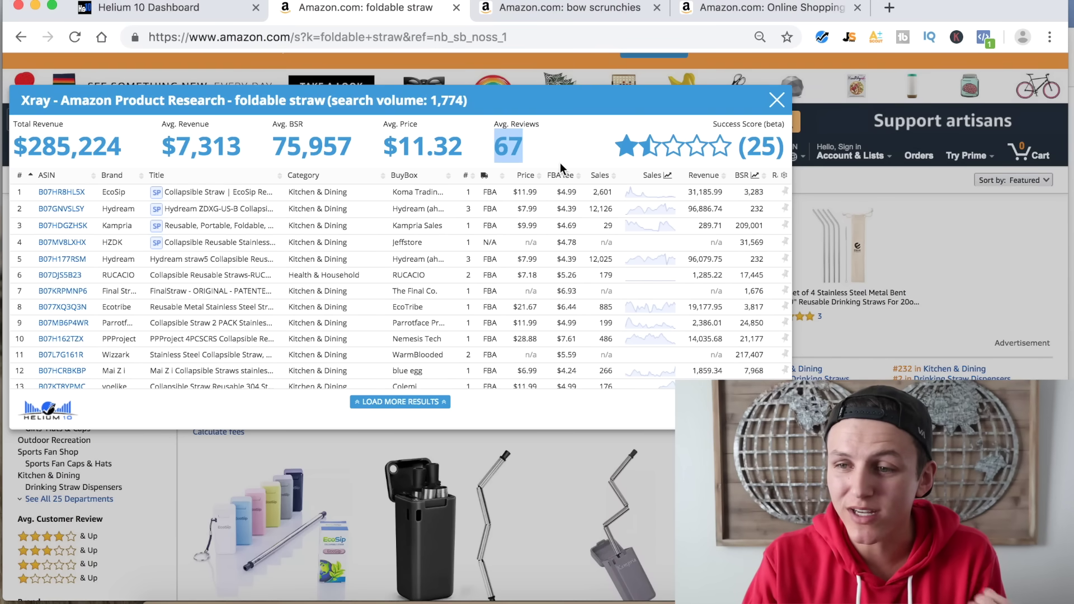
pyautogui.hscroll(5, 708, 200)
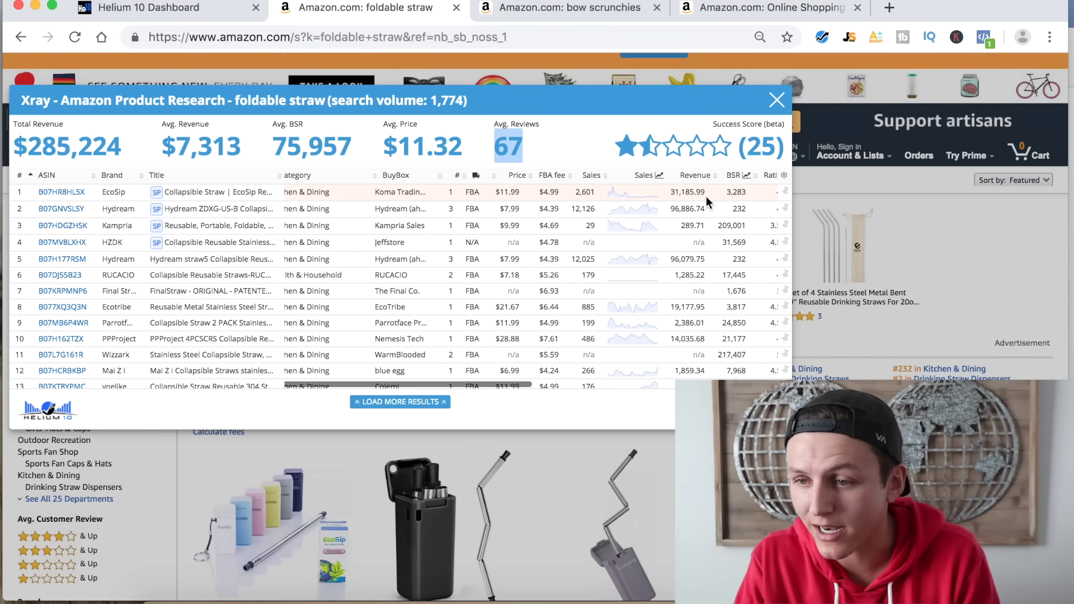
pyautogui.hscroll(1, 707, 200)
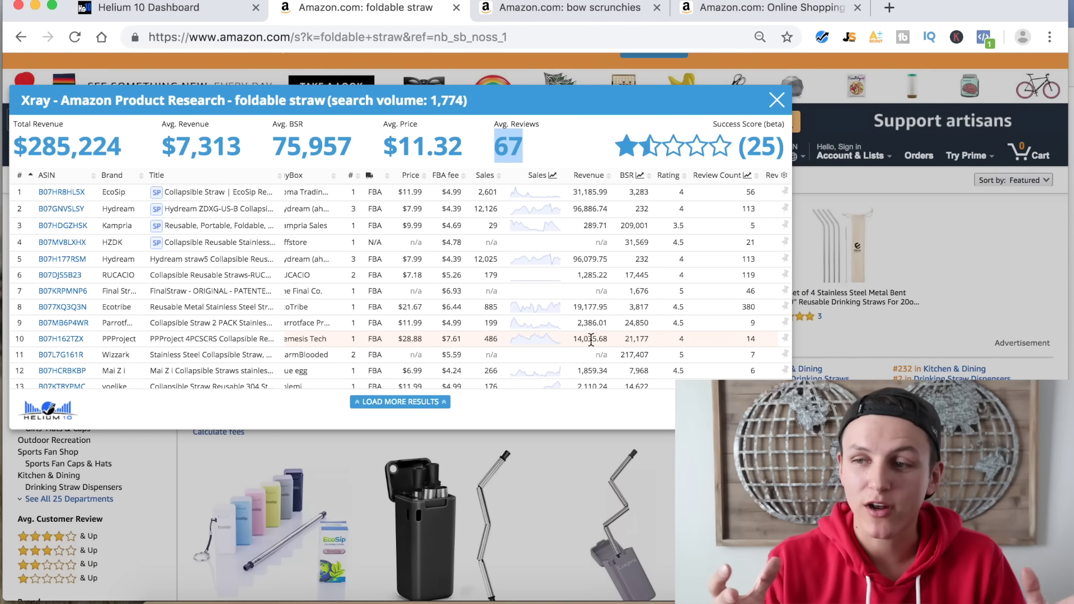
# Step: Close the Xray report and look over the foldable straw product listings on Amazon
pyautogui.click(777, 99)
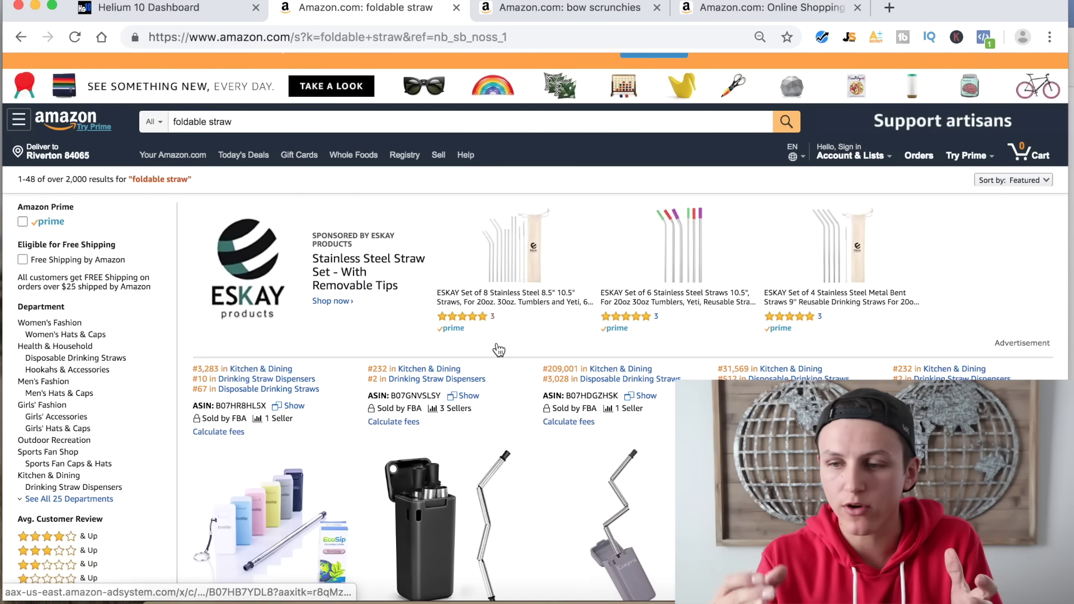
pyautogui.scroll(-3, 497, 353)
pyautogui.scroll(-1, 497, 352)
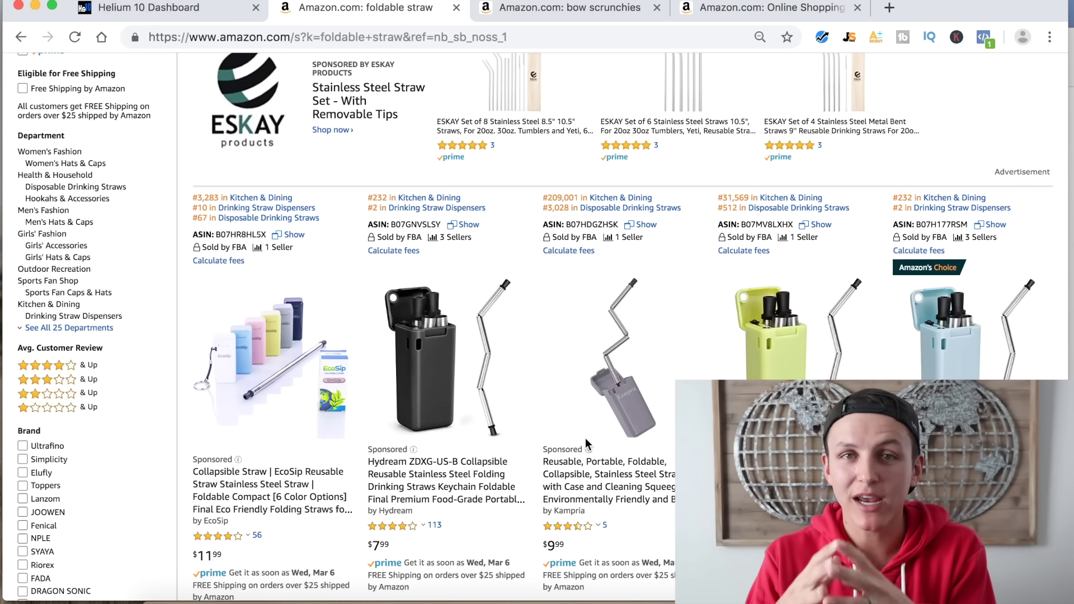
# Step: Review the sales ranks, prices and ratings of the first foldable straw search results
pyautogui.scroll(5, 586, 440)
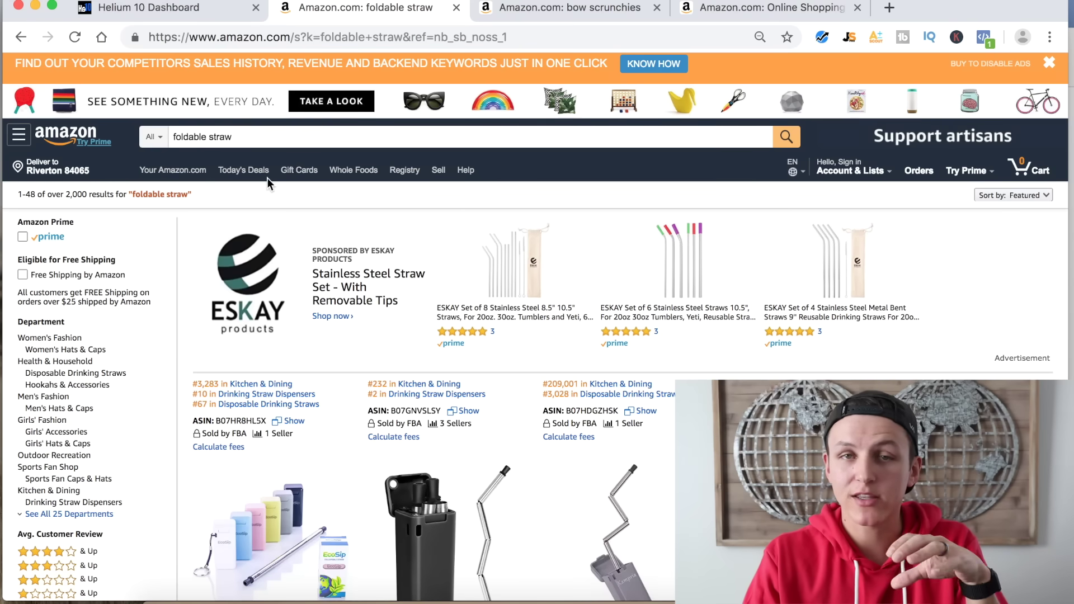
pyautogui.scroll(-2, 361, 297)
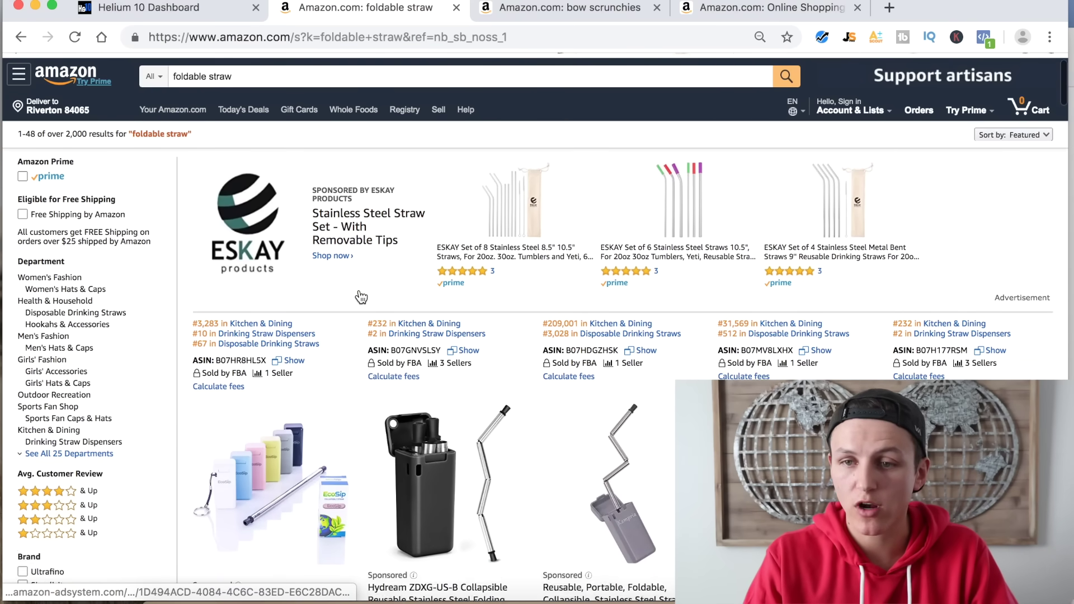
pyautogui.scroll(-8, 361, 297)
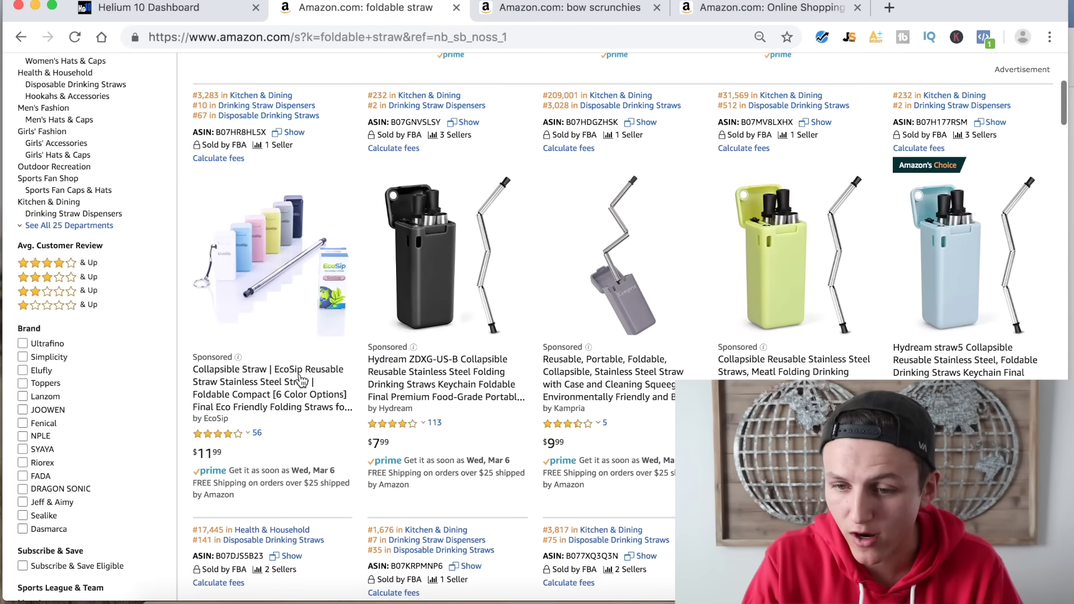
pyautogui.scroll(-1, 281, 399)
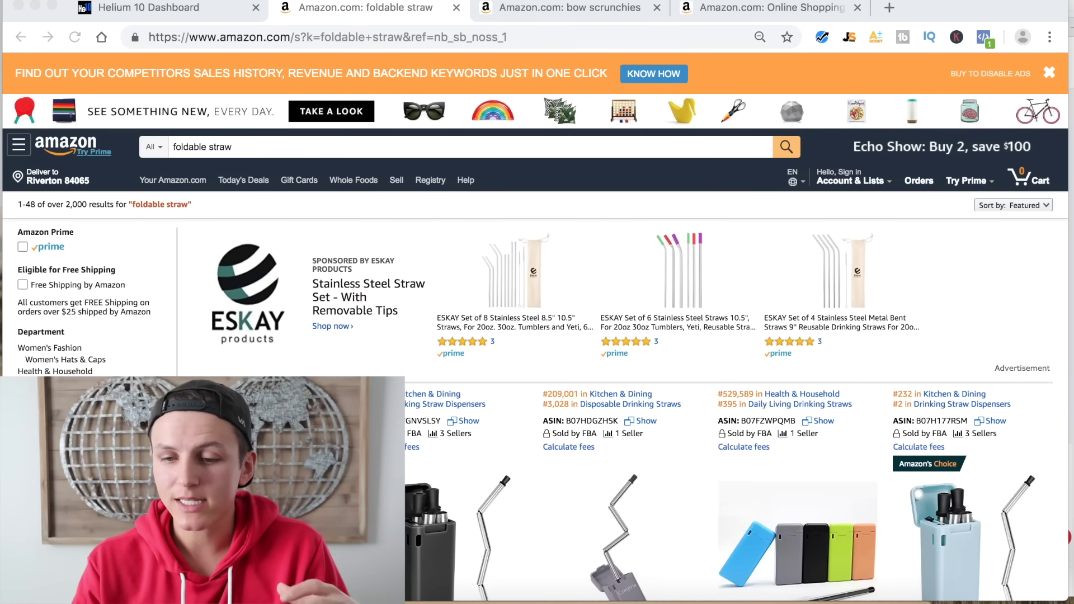
# Step: Switch to Safari, open the Helium 10 Dashboard and look over the Chrome extension offer and the available tools
pyautogui.press('super+Tab')
pyautogui.click(378, 31)
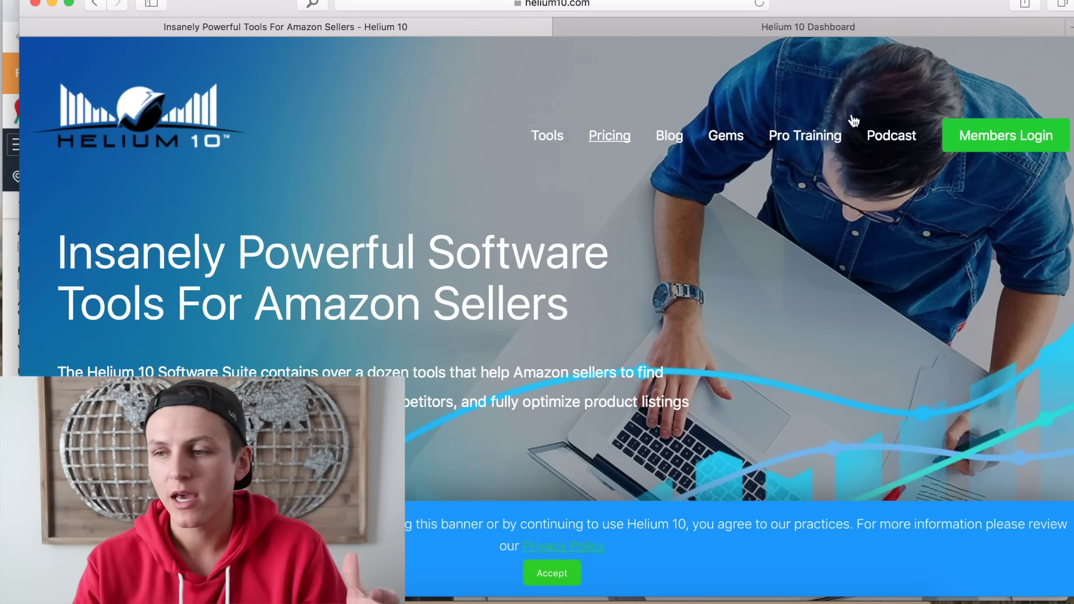
pyautogui.click(767, 31)
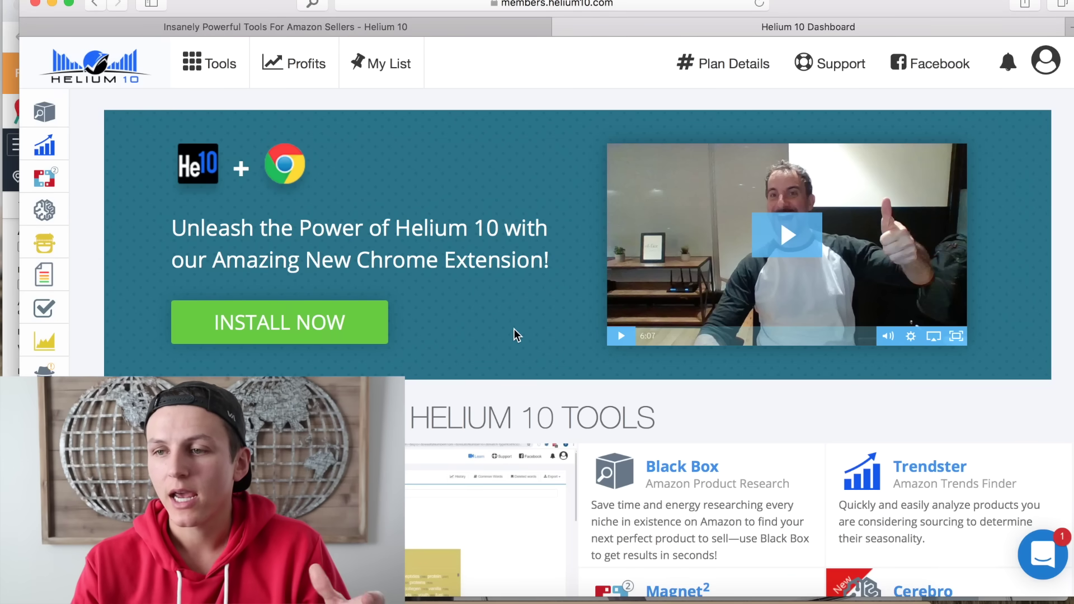
pyautogui.scroll(-1, 519, 335)
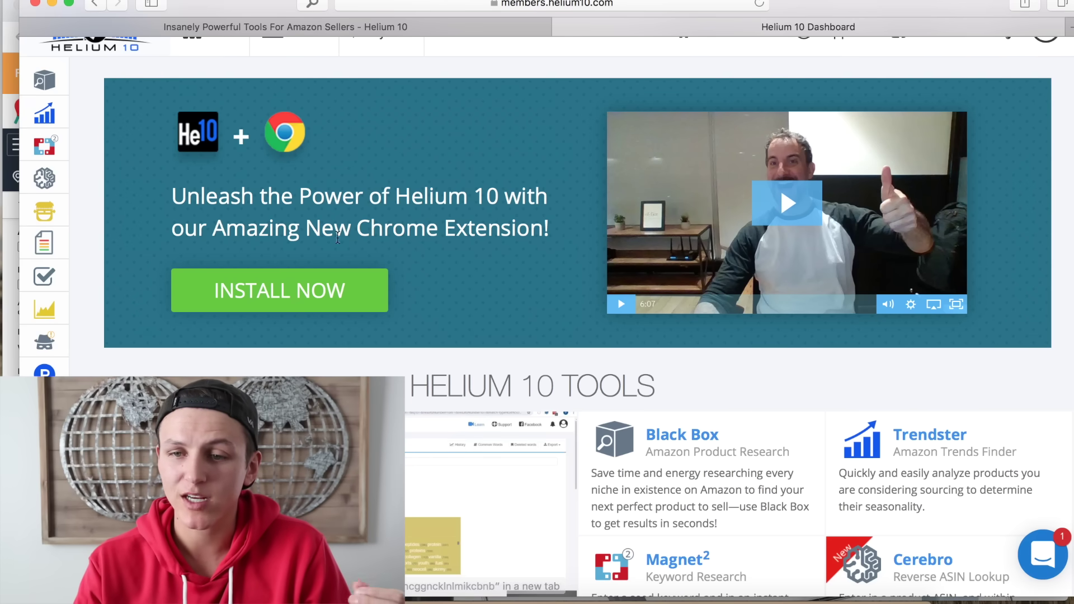
pyautogui.scroll(-4, 421, 190)
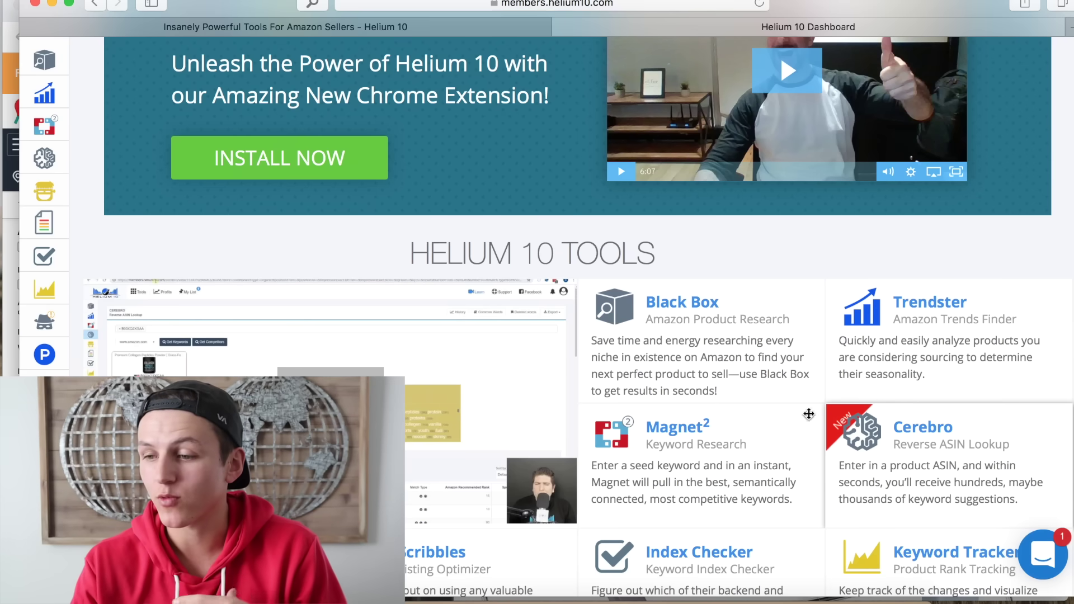
pyautogui.scroll(5, 719, 360)
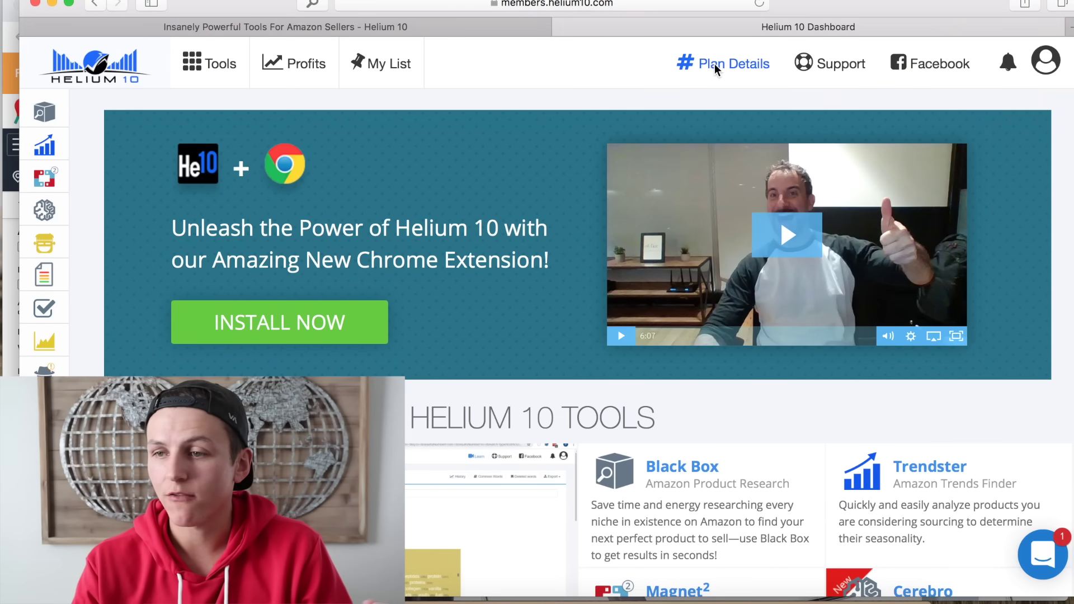
# Step: Open the Helium 10 plan details and compare the monthly plans, checking the Platinum price and the Black Box allowance
pyautogui.click(716, 71)
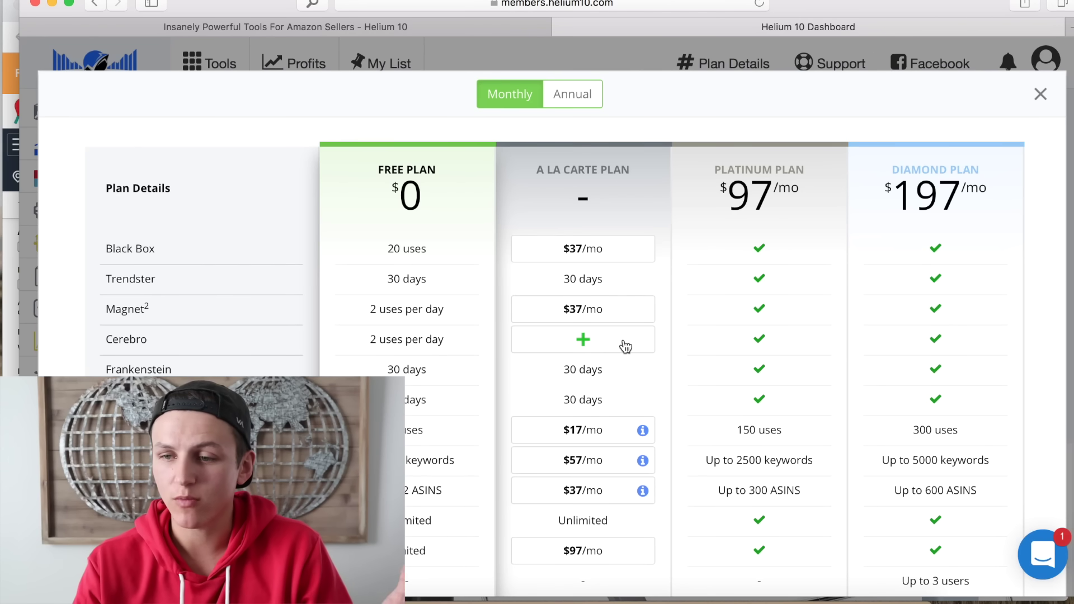
pyautogui.scroll(-2, 620, 347)
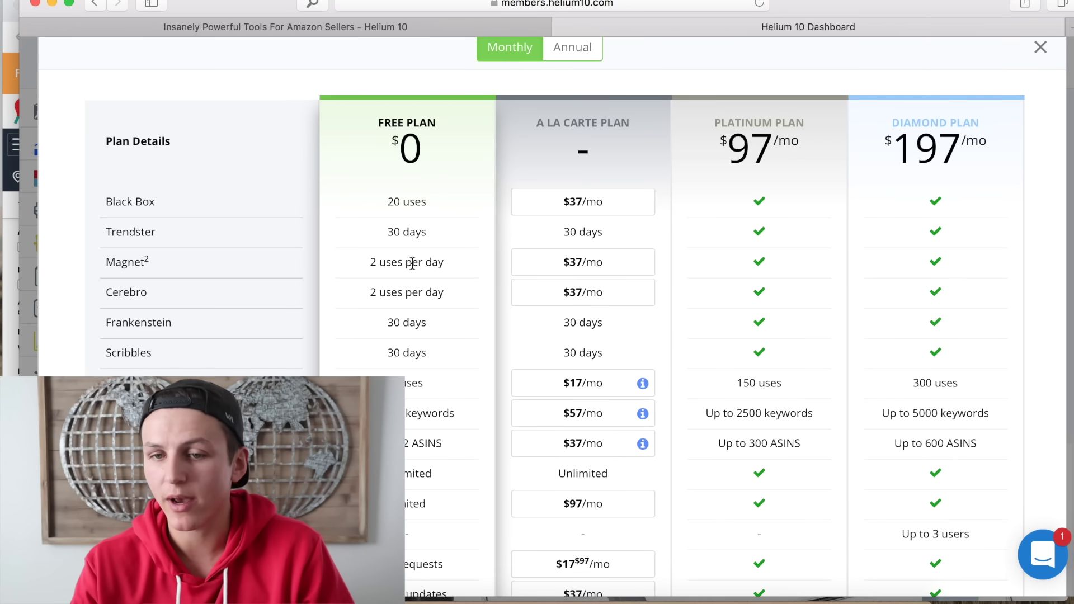
pyautogui.moveTo(726, 158); pyautogui.dragTo(777, 148)
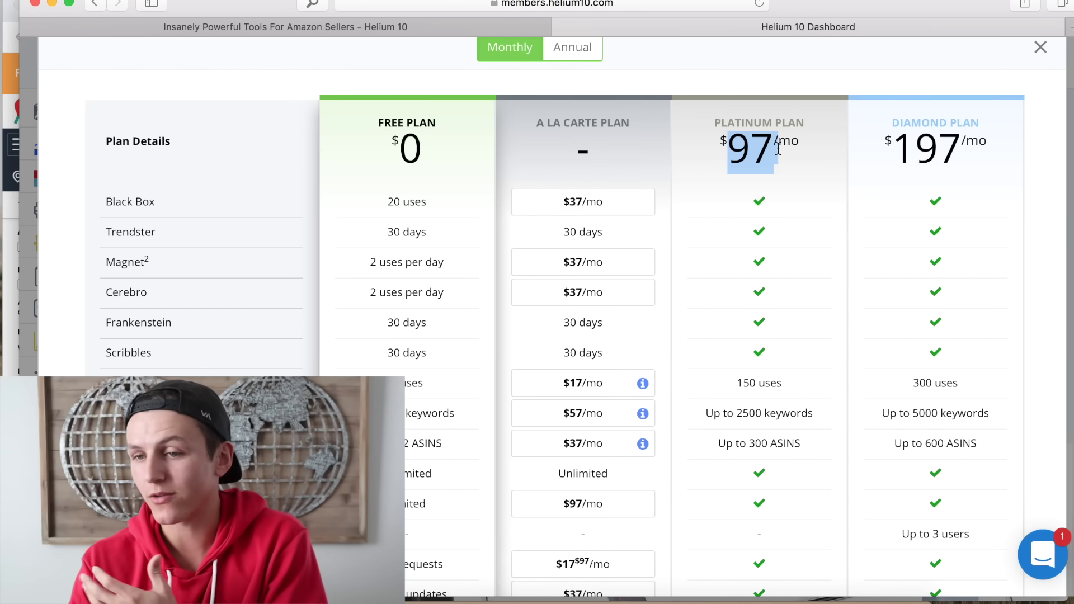
pyautogui.moveTo(156, 201); pyautogui.dragTo(100, 201)
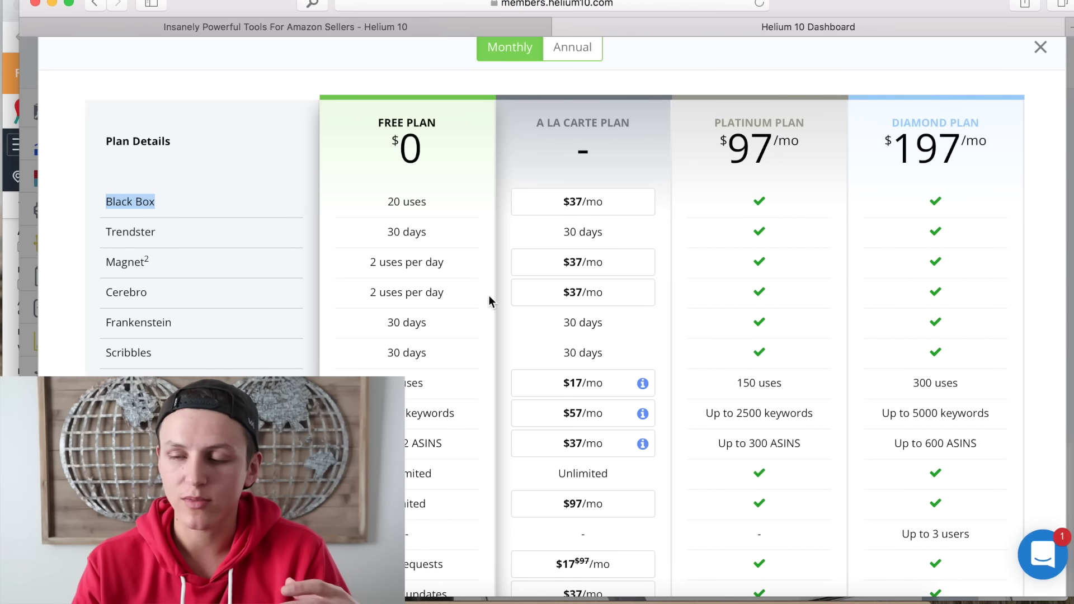
pyautogui.scroll(-3, 491, 300)
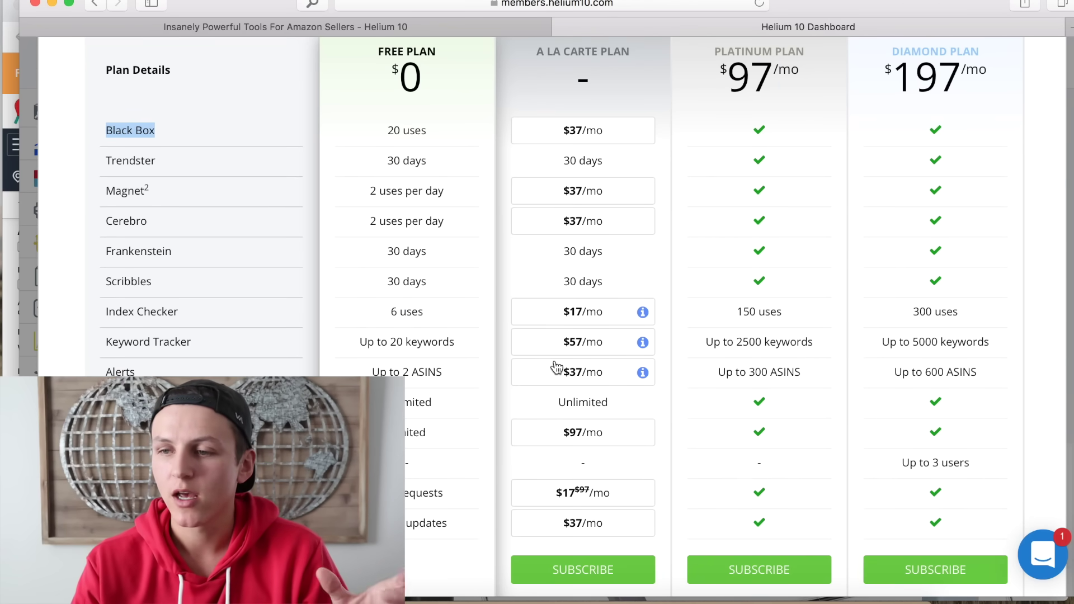
# Step: Apply the discount code AMZCHAMPIONS50 to the Helium 10 plans and check the Platinum plan's price
pyautogui.scroll(-4, 557, 369)
pyautogui.scroll(-1, 556, 368)
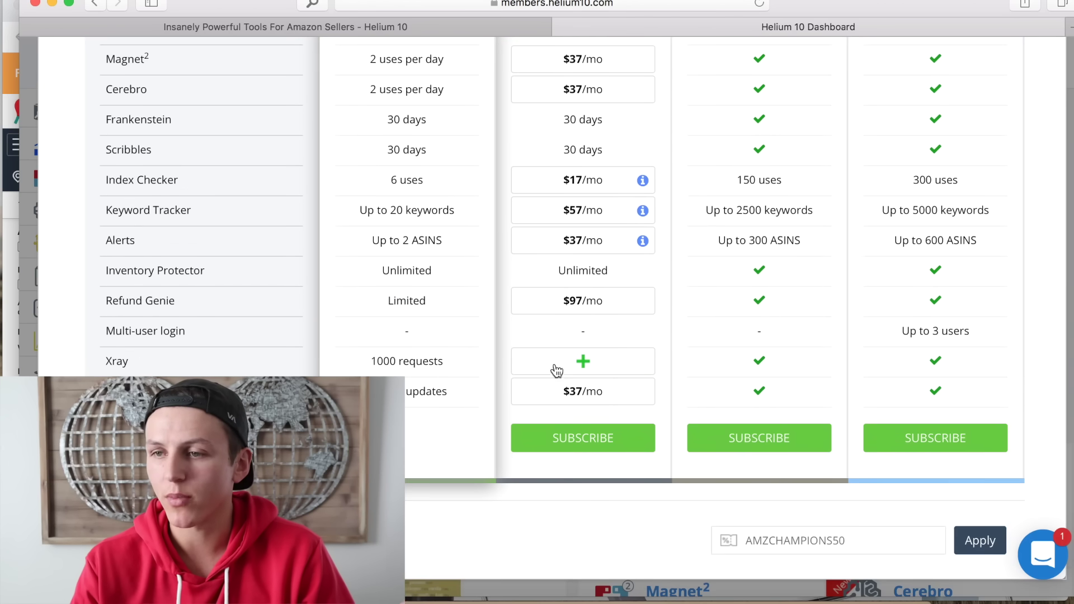
pyautogui.click(969, 545)
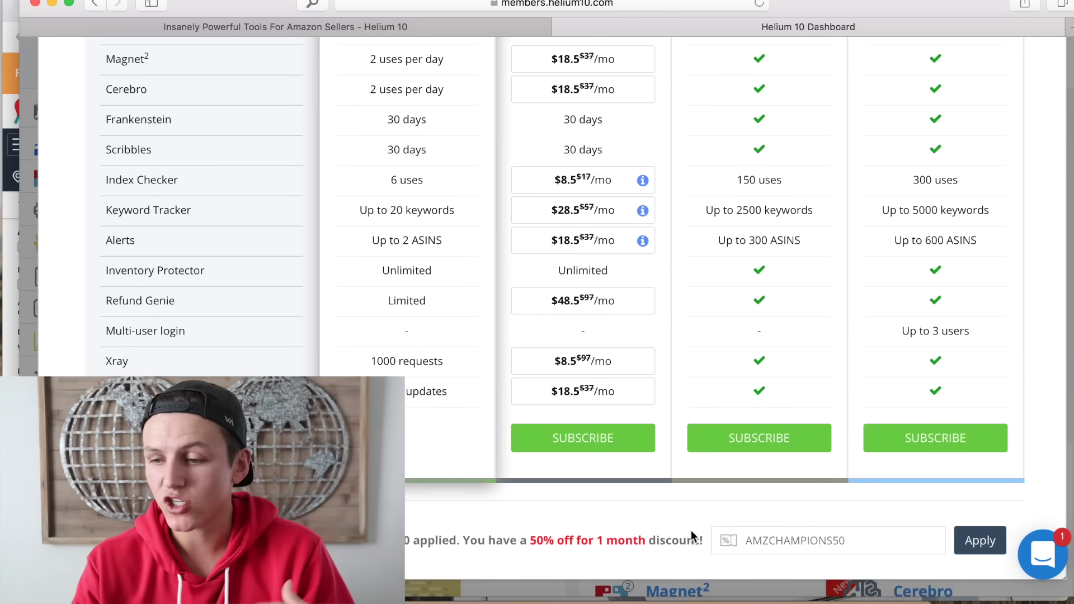
pyautogui.scroll(5, 690, 531)
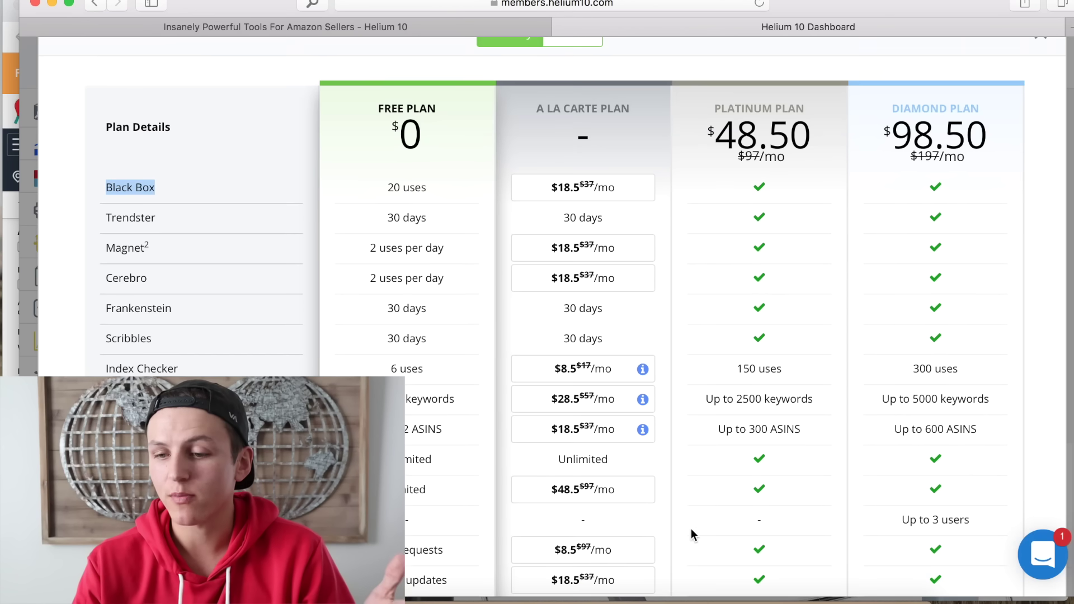
pyautogui.moveTo(715, 130); pyautogui.dragTo(803, 132)
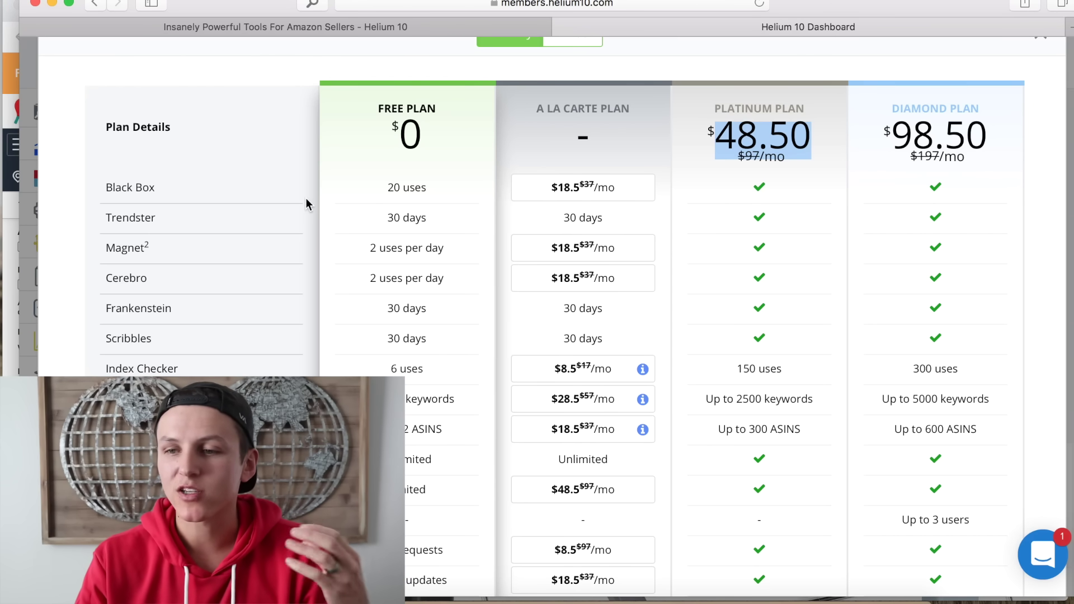
# Step: Return to the foldable straw results in Chrome and run the Xray product research report on them
pyautogui.click(8, 227)
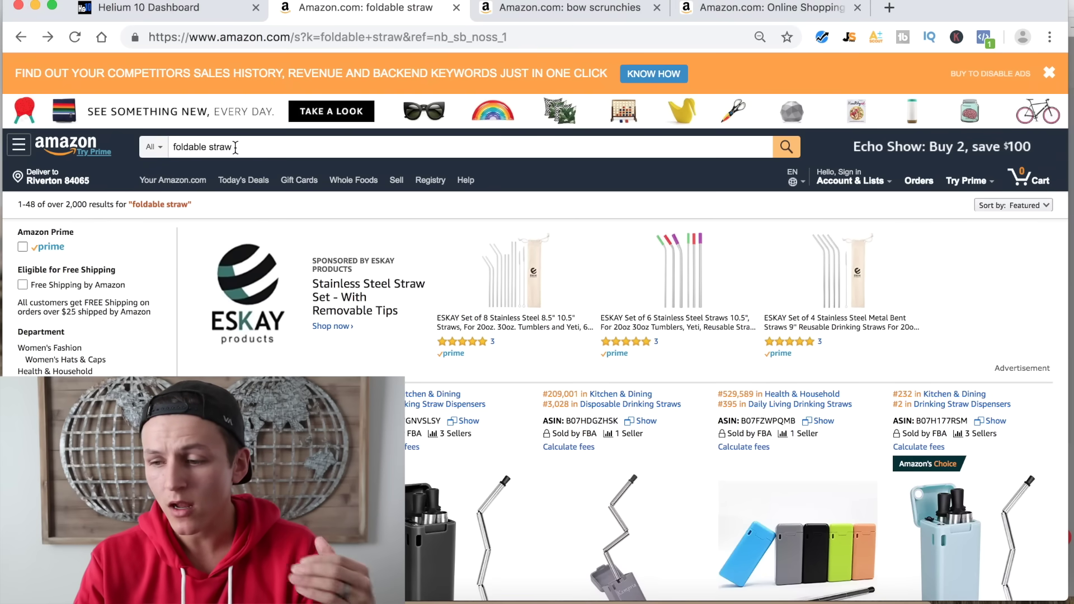
pyautogui.scroll(-3, 486, 271)
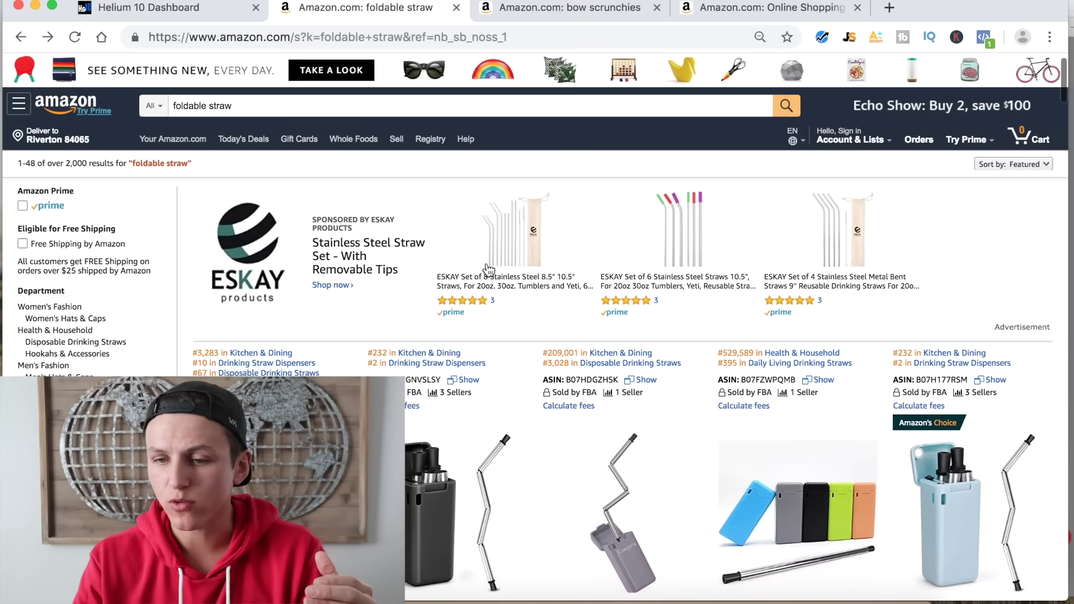
pyautogui.click(821, 37)
pyautogui.click(674, 133)
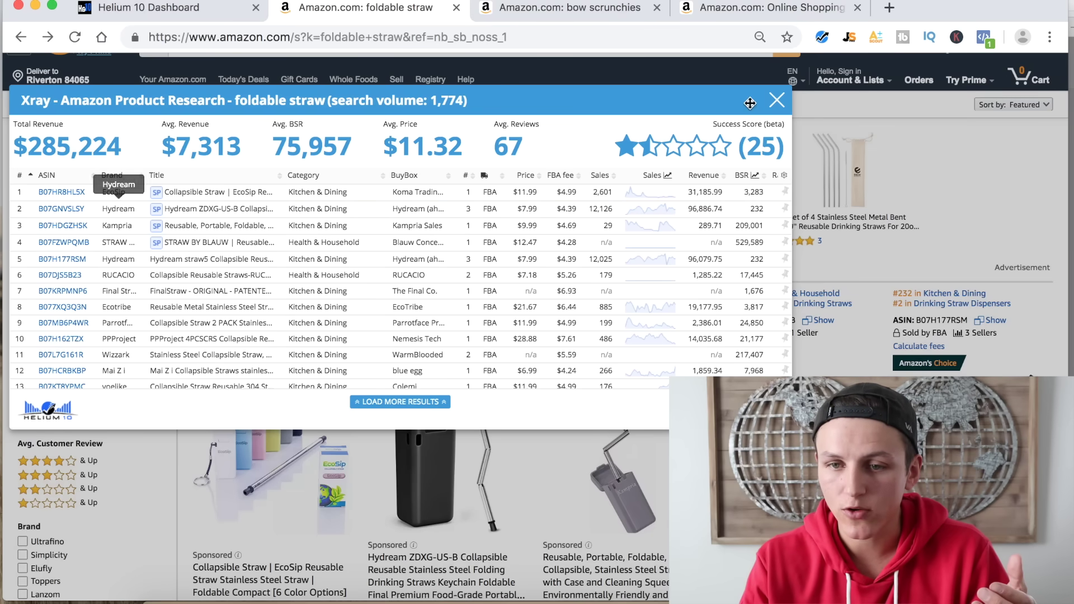
# Step: Close the Xray report and open the listing of the black Hydream ZDXG-US-B collapsible straw
pyautogui.click(777, 101)
pyautogui.scroll(-3, 445, 426)
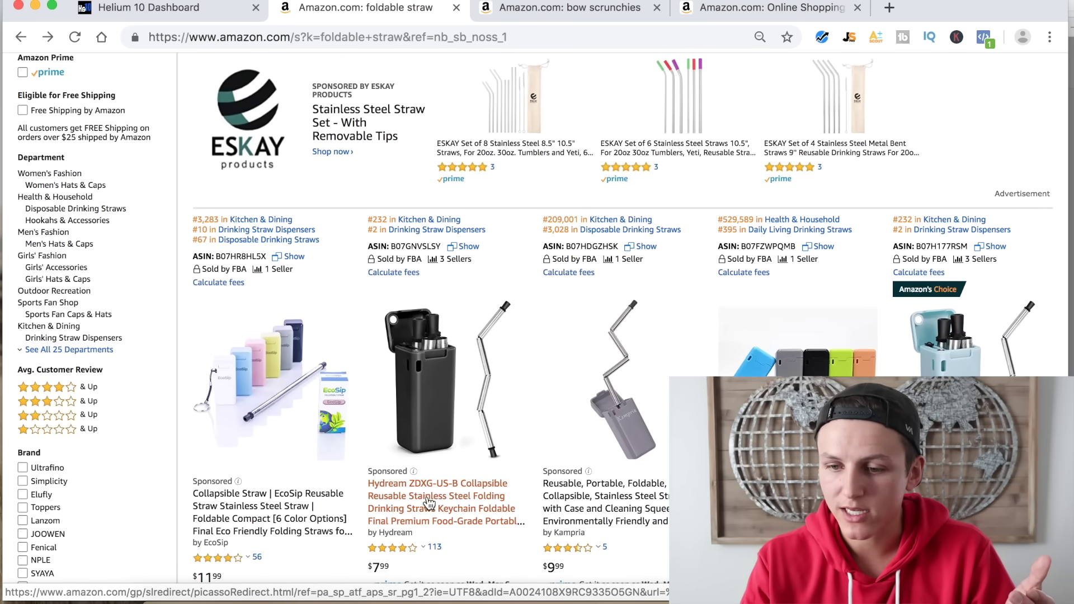
pyautogui.click(428, 501)
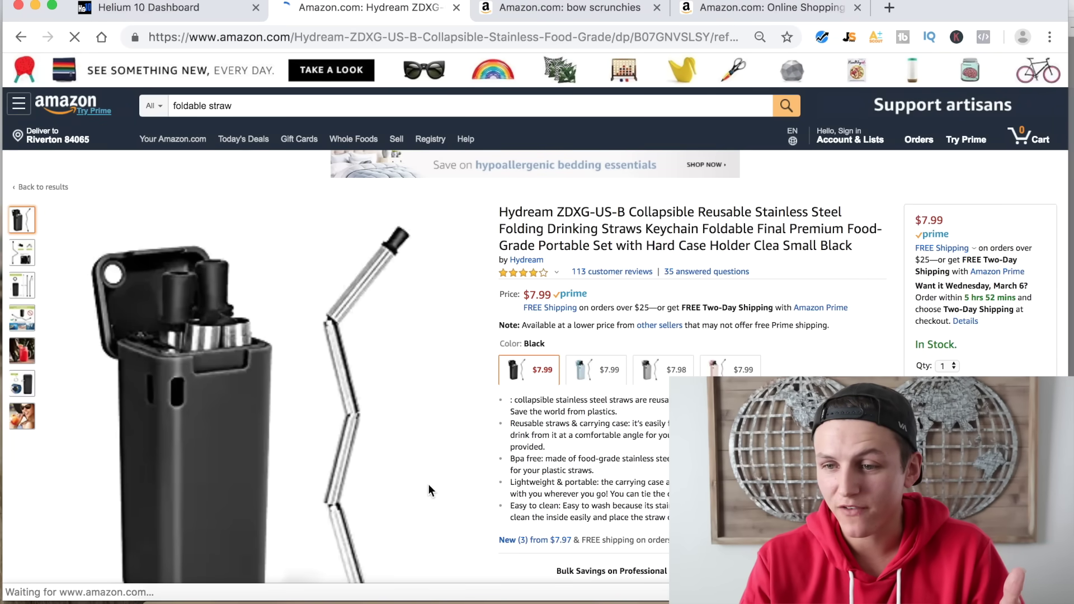
pyautogui.scroll(-1, 418, 408)
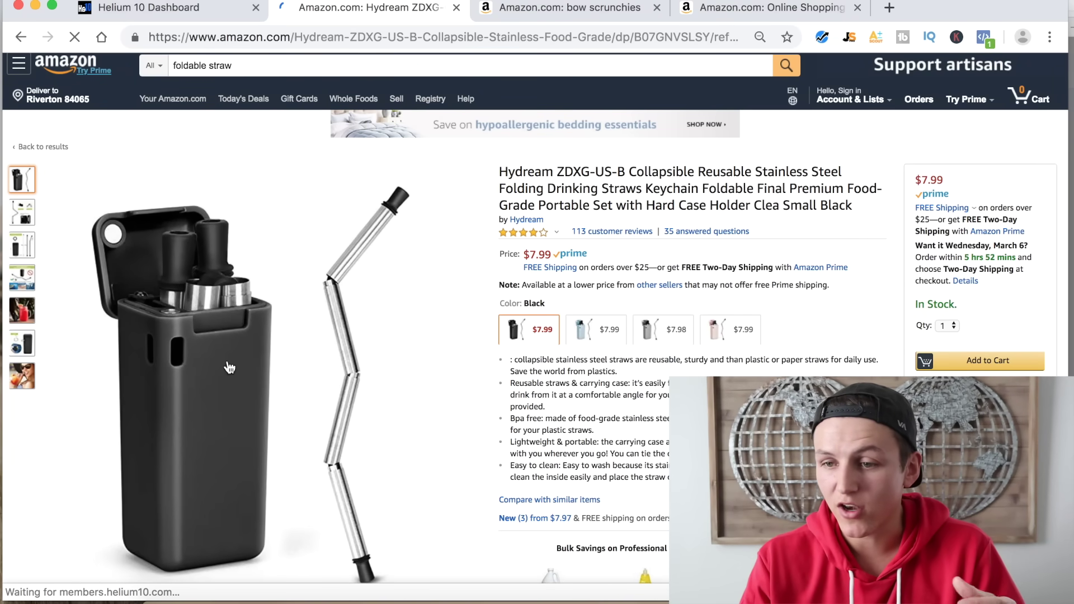
pyautogui.moveTo(226, 349)
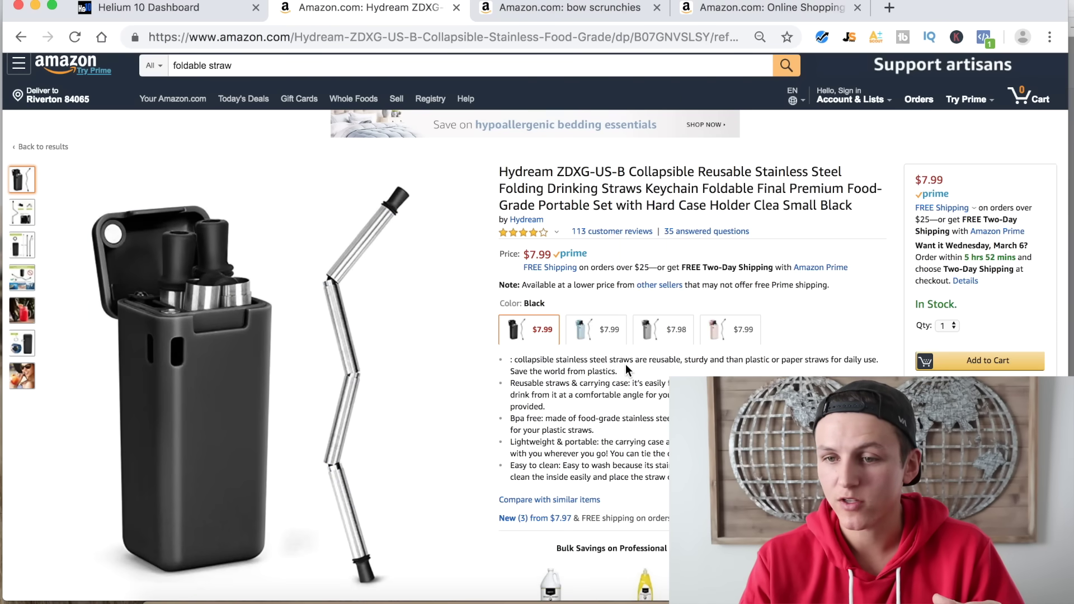
# Step: Examine the Hydream listing's bullet points, 30-day Helium 10 history chart and revenue calculator
pyautogui.scroll(-3, 645, 364)
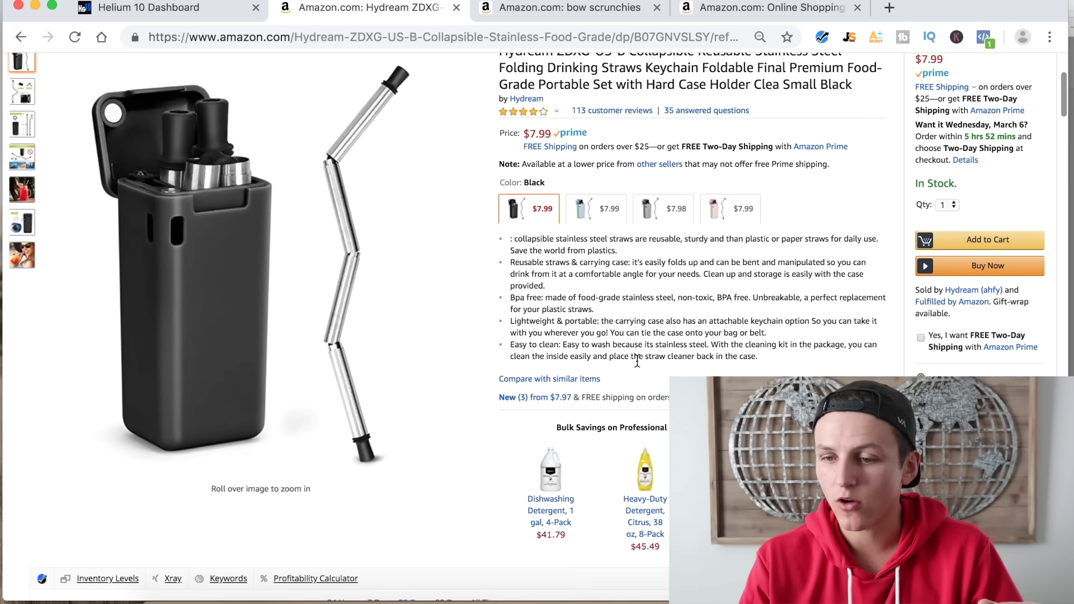
pyautogui.scroll(-7, 637, 362)
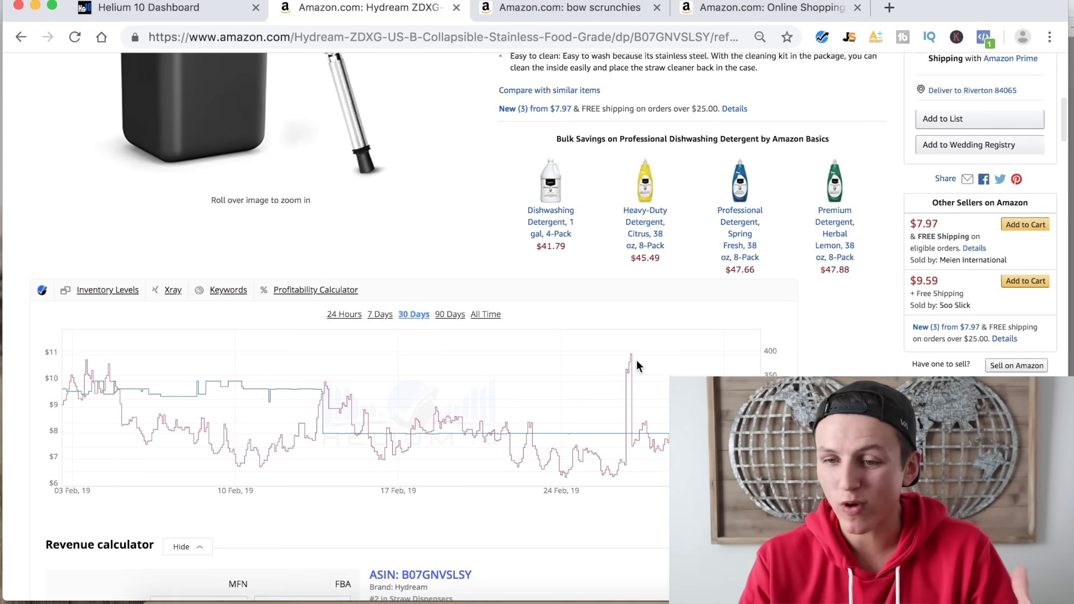
pyautogui.scroll(-3, 636, 360)
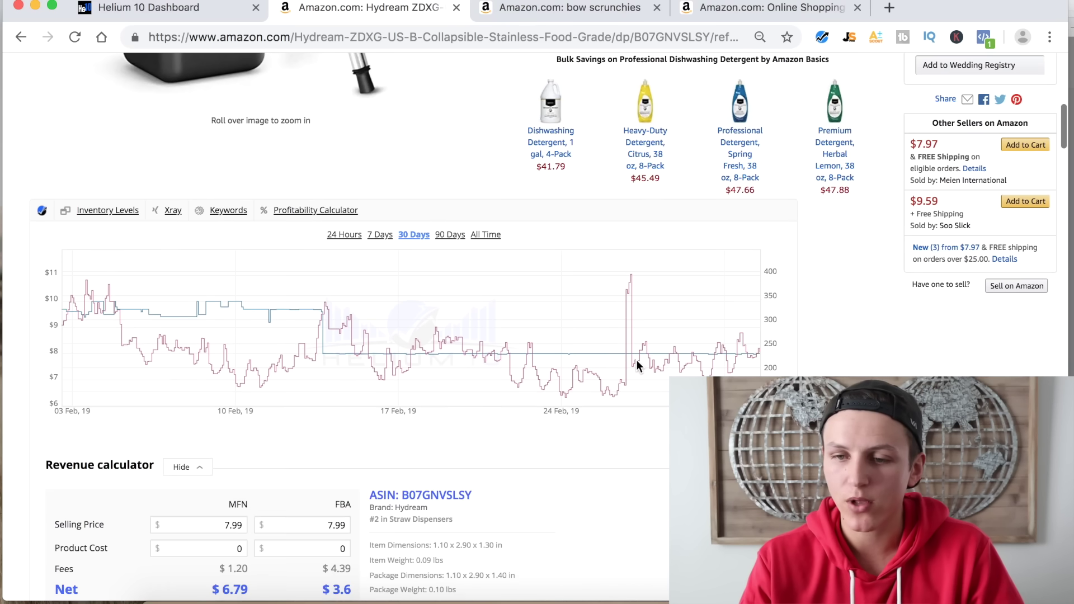
pyautogui.scroll(-1, 622, 360)
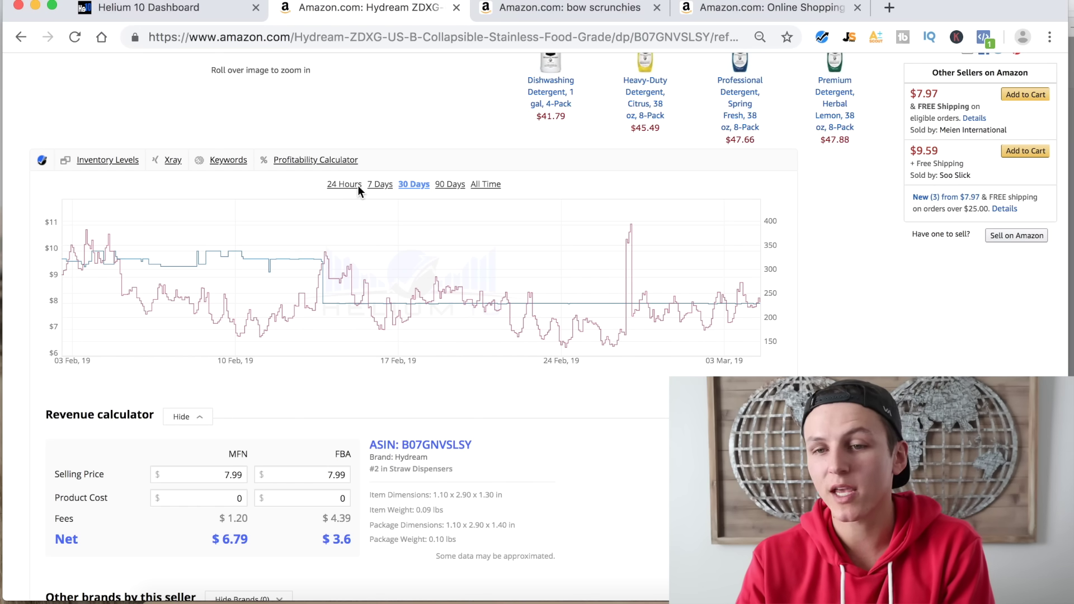
# Step: Run a Cerebro reverse ASIN lookup for the Hydream straw, B07GNVSLSY, and review its keyword distribution and word frequency
pyautogui.click(219, 162)
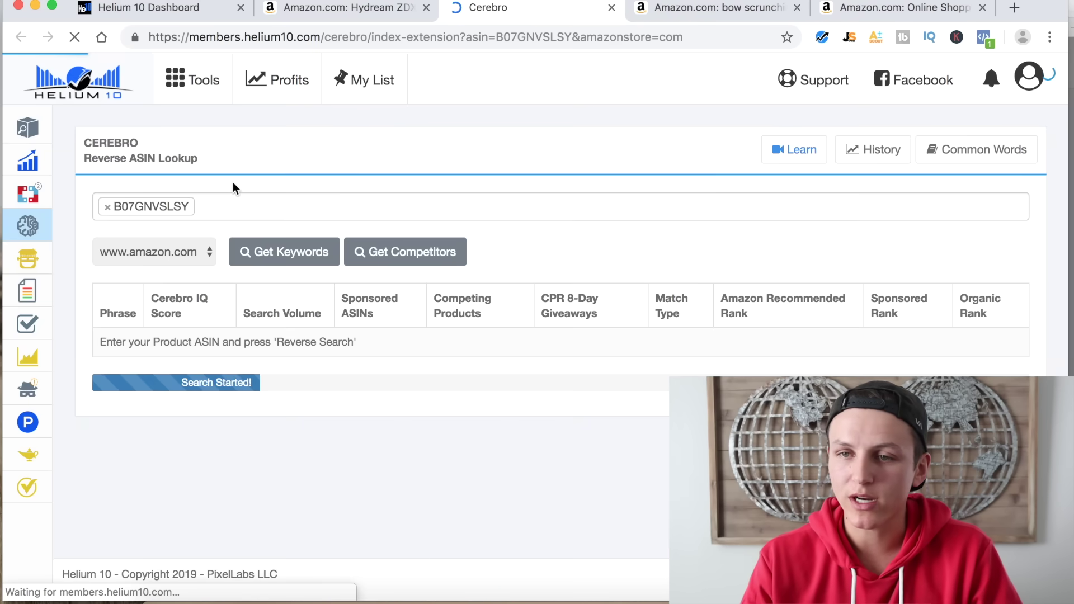
pyautogui.moveTo(83, 143); pyautogui.dragTo(136, 145)
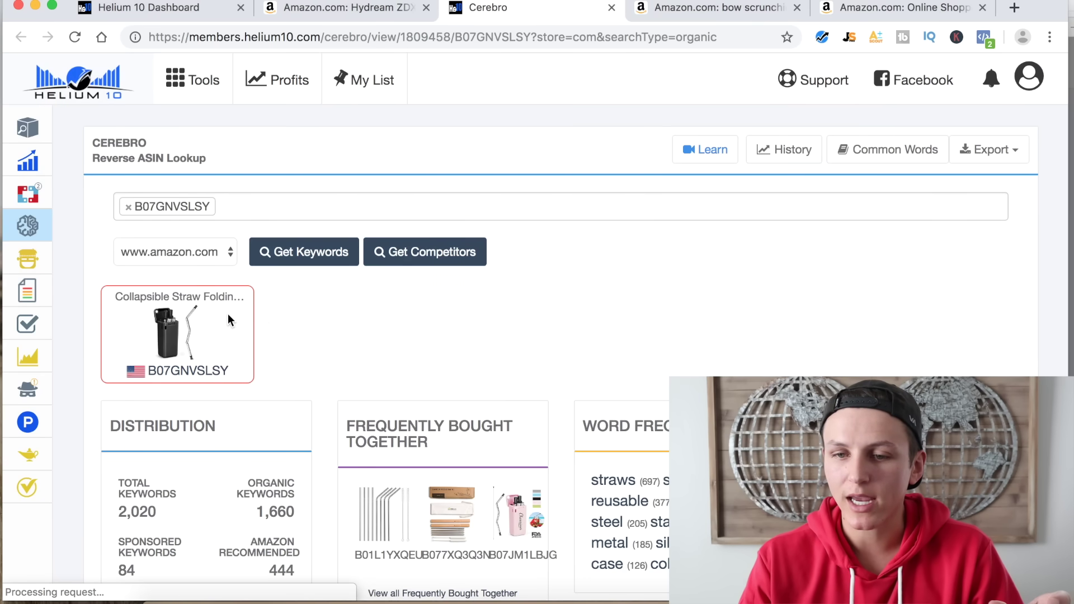
pyautogui.scroll(-1, 261, 326)
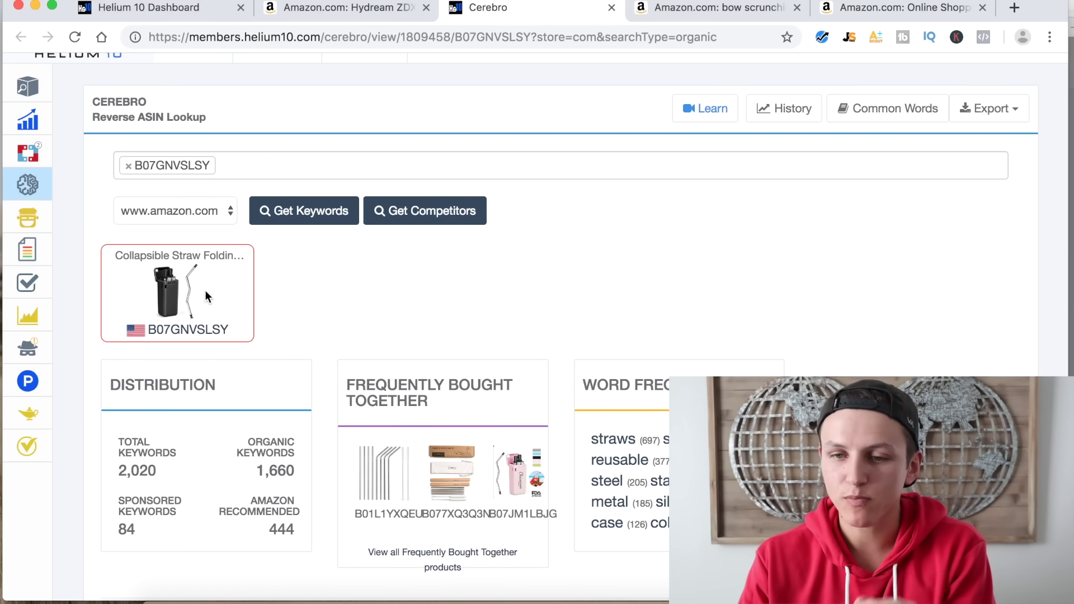
pyautogui.scroll(-1, 206, 292)
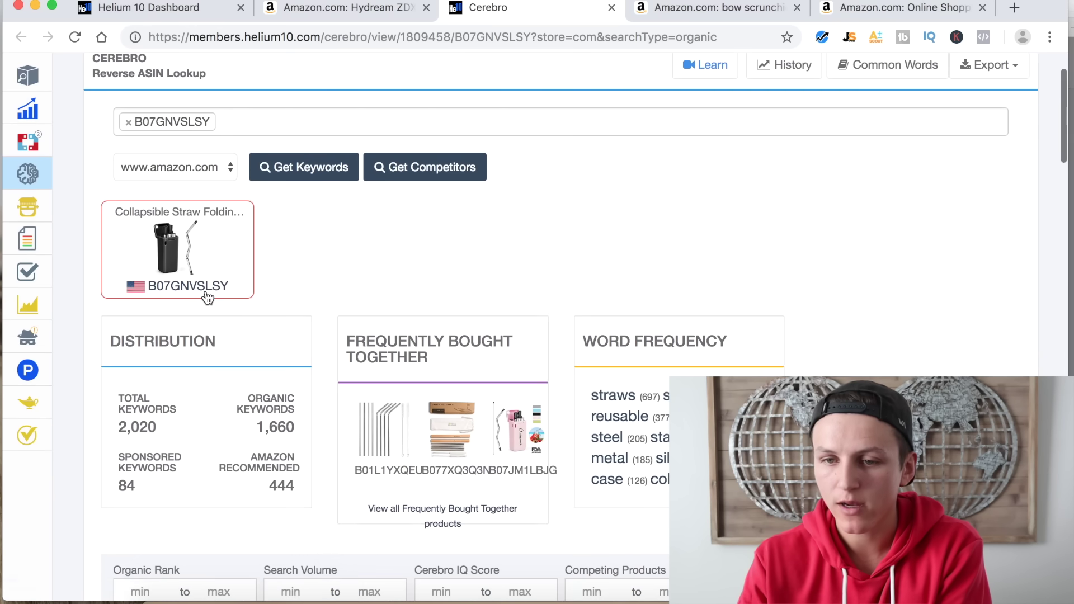
pyautogui.scroll(-2, 207, 298)
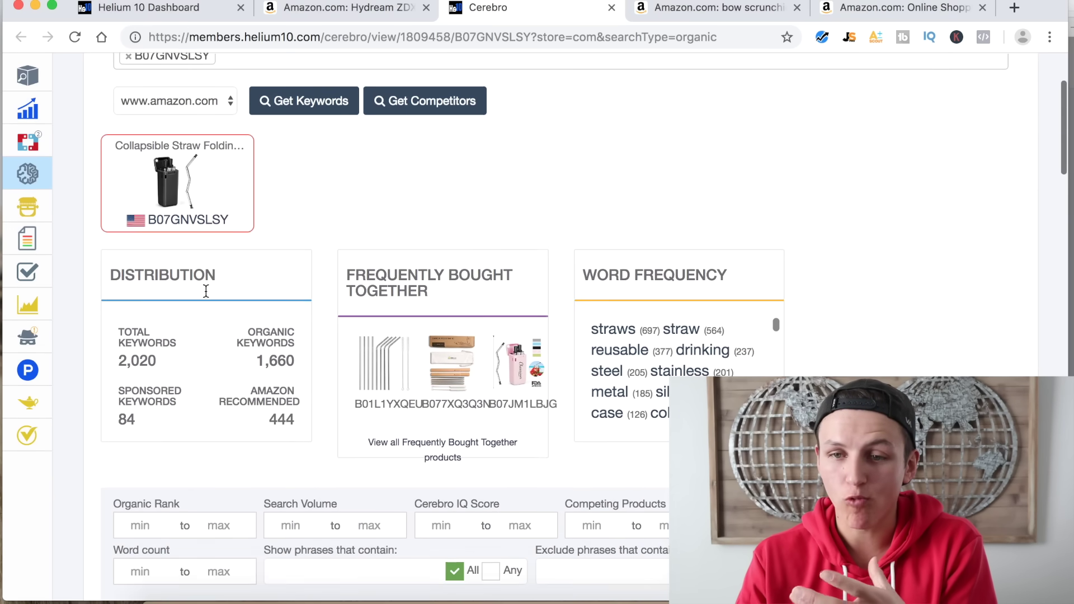
pyautogui.scroll(-1, 206, 297)
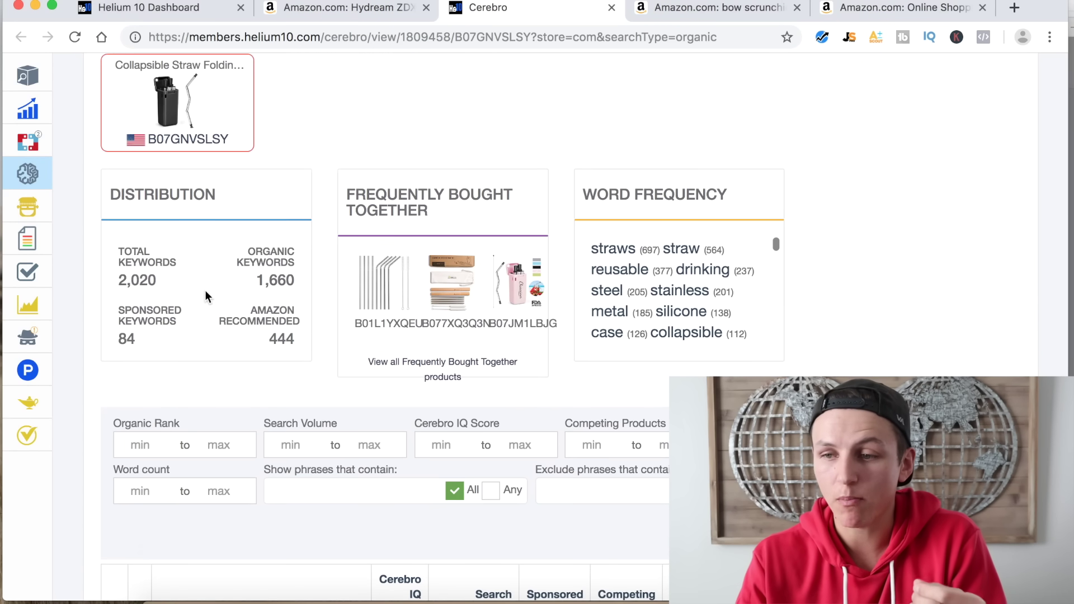
# Step: Filter the Cerebro keywords to organic ranks 1 to 20 and look over the filtered phrase list
pyautogui.scroll(-1, 206, 296)
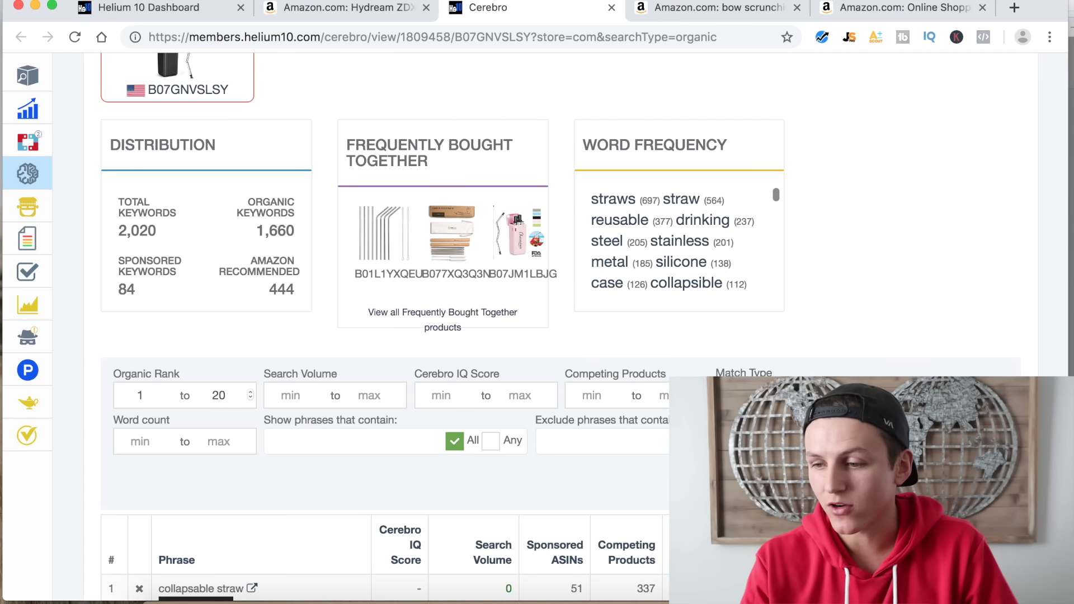
pyautogui.press('Return')
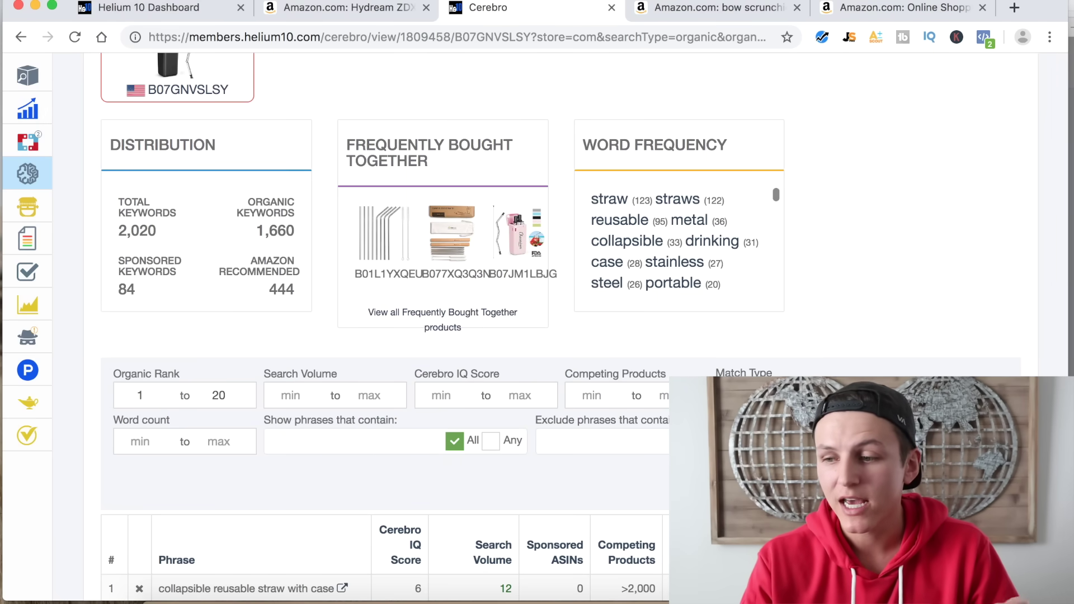
pyautogui.scroll(-2, 573, 492)
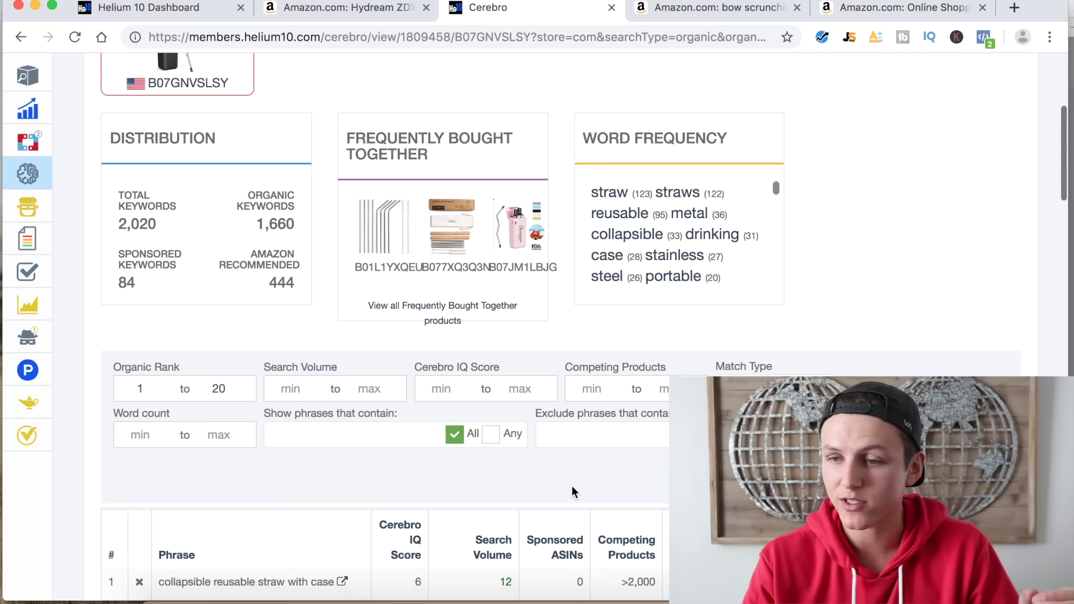
pyautogui.scroll(-4, 573, 492)
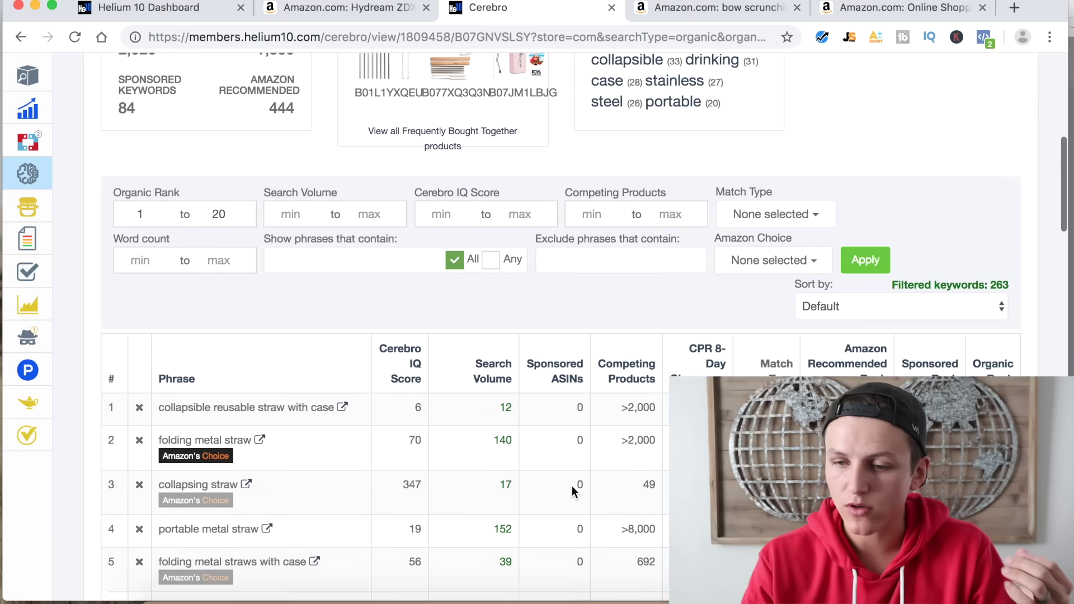
pyautogui.scroll(-1, 571, 485)
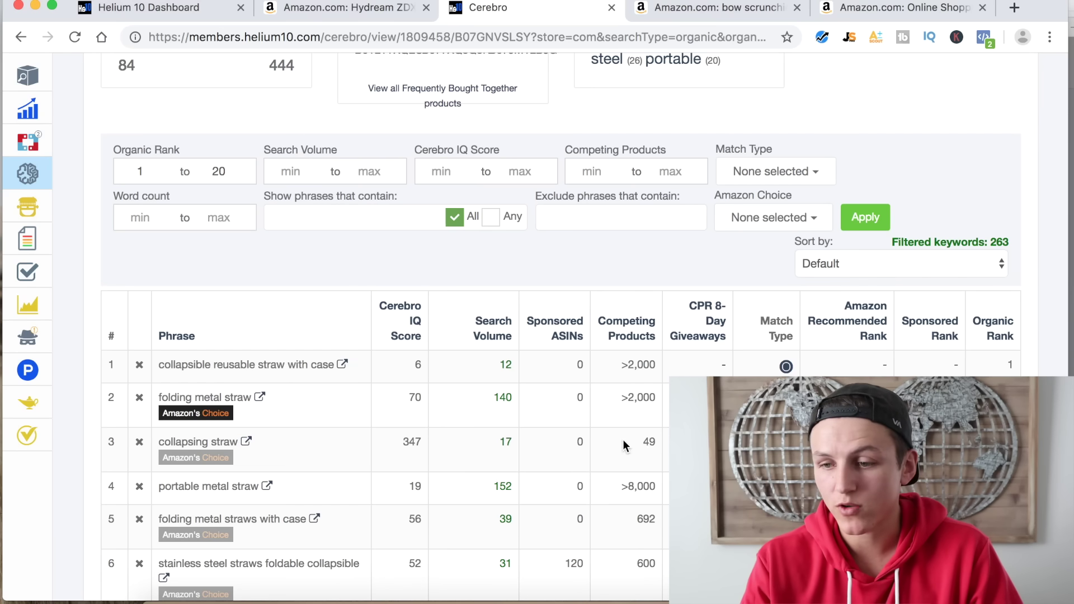
# Step: Sort the filtered keywords by search volume from high to low and check the organic rank of "reusable straws"
pyautogui.scroll(-1, 391, 440)
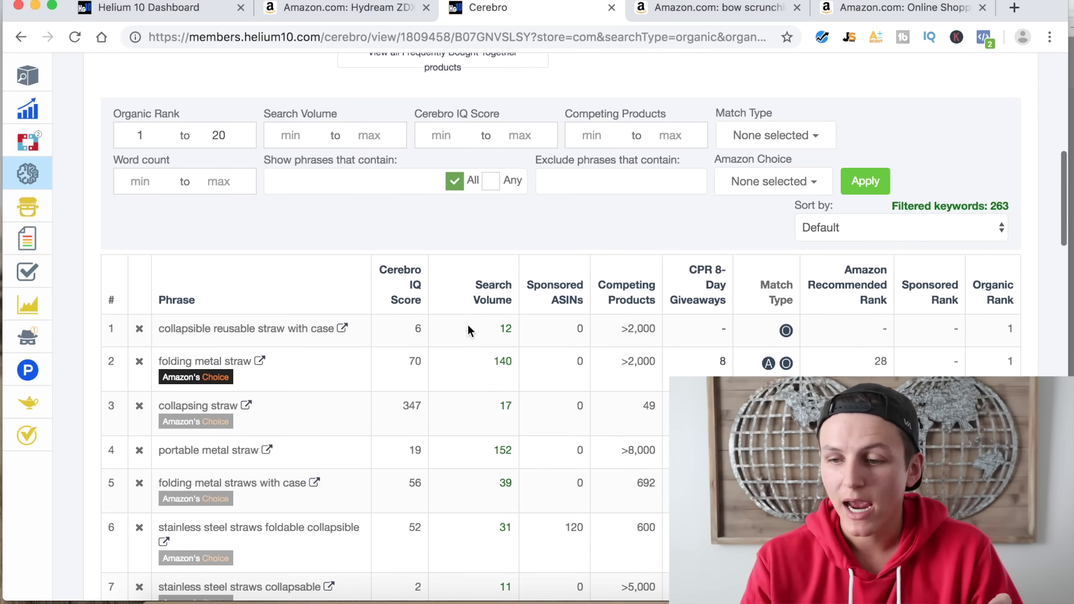
pyautogui.click(491, 299)
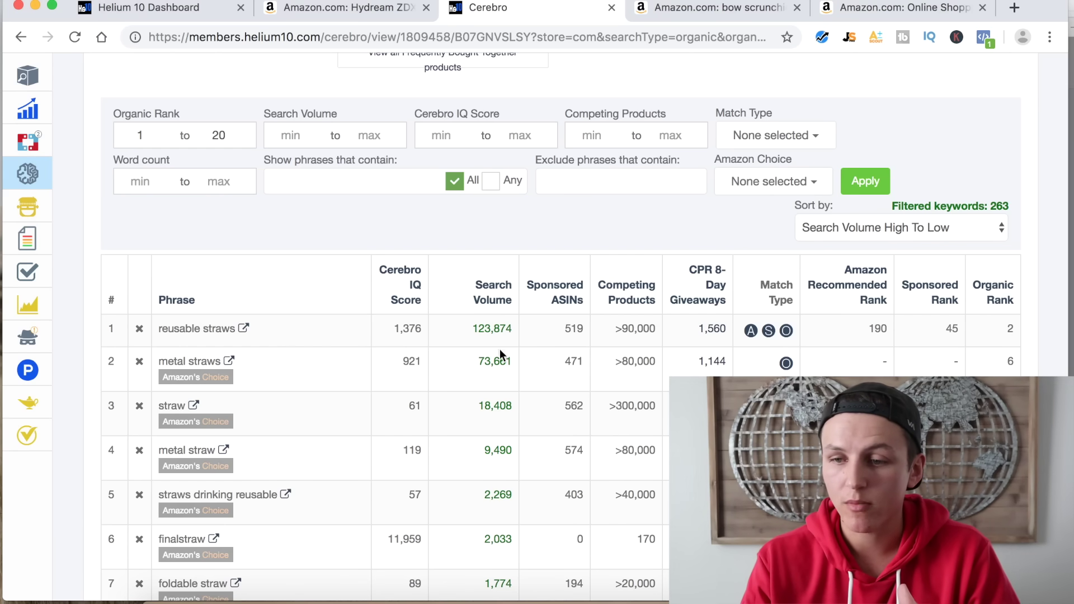
pyautogui.moveTo(159, 328); pyautogui.dragTo(233, 331)
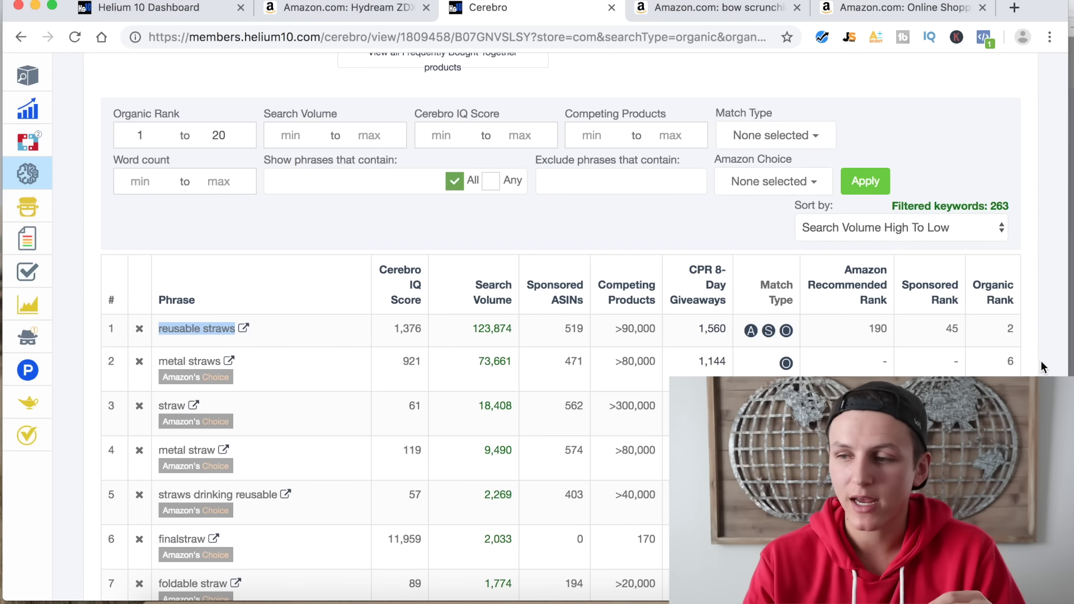
pyautogui.moveTo(1012, 329)
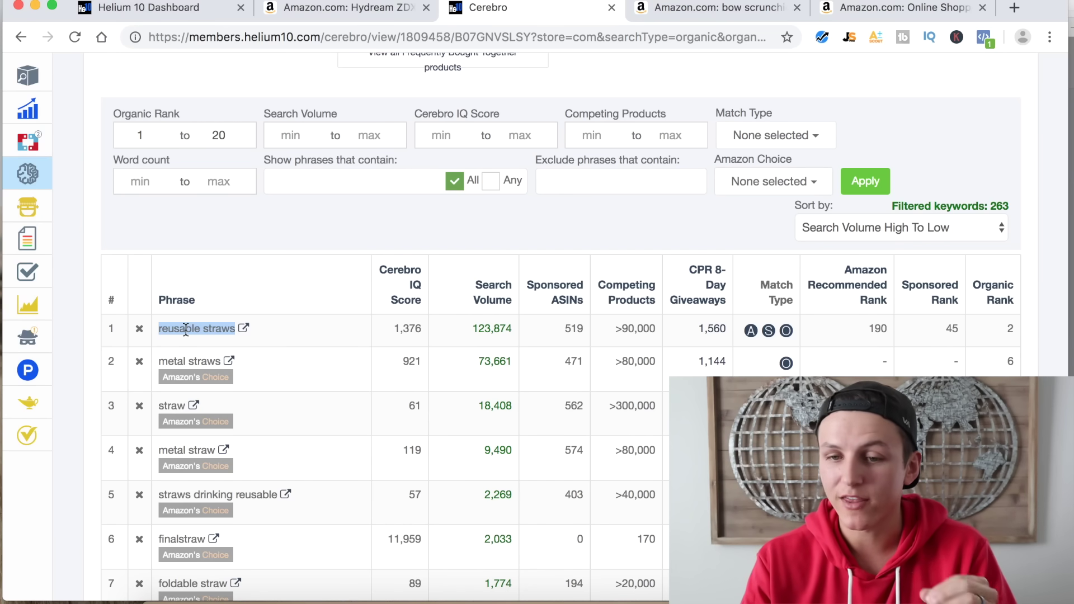
# Step: Open the Amazon search results for "reusable straws" from the keyword list and look for the Hydream collapsible straw
pyautogui.click(244, 329)
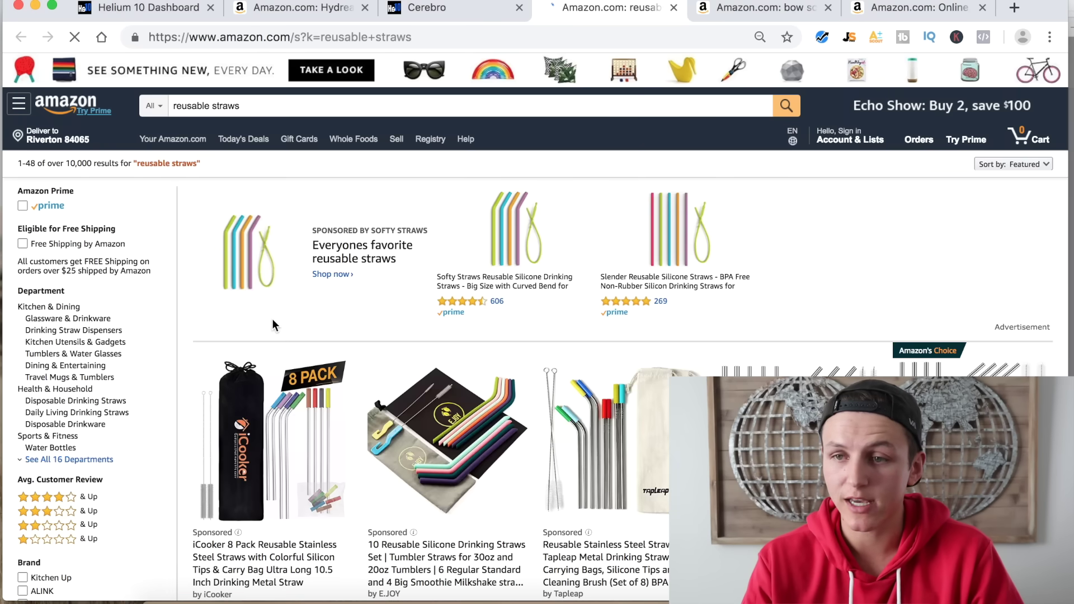
pyautogui.scroll(-2, 272, 317)
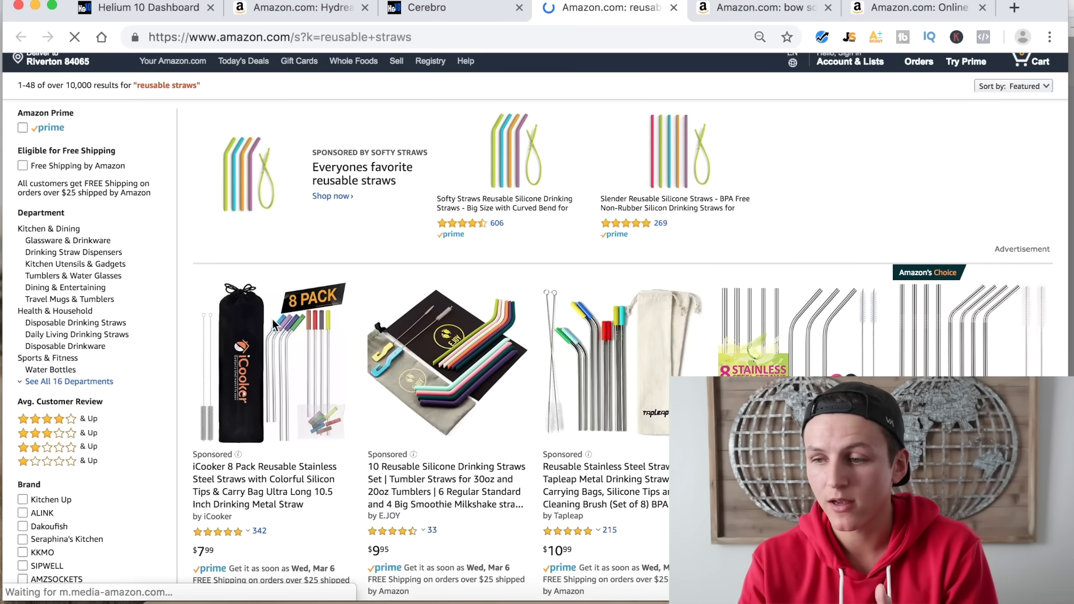
pyautogui.scroll(-3, 271, 318)
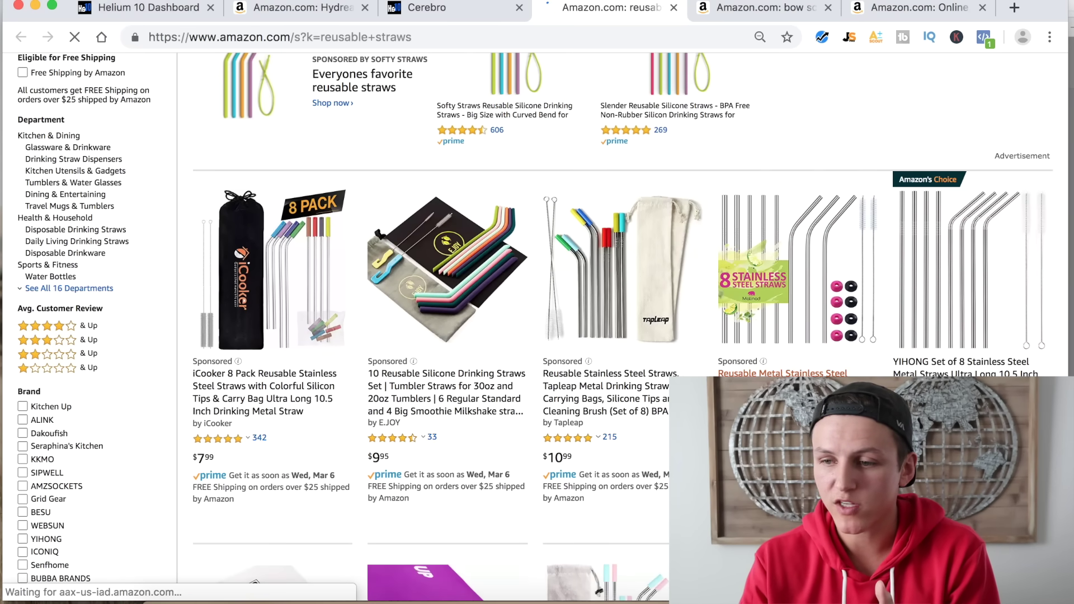
pyautogui.scroll(-1, 936, 286)
pyautogui.scroll(-5, 936, 286)
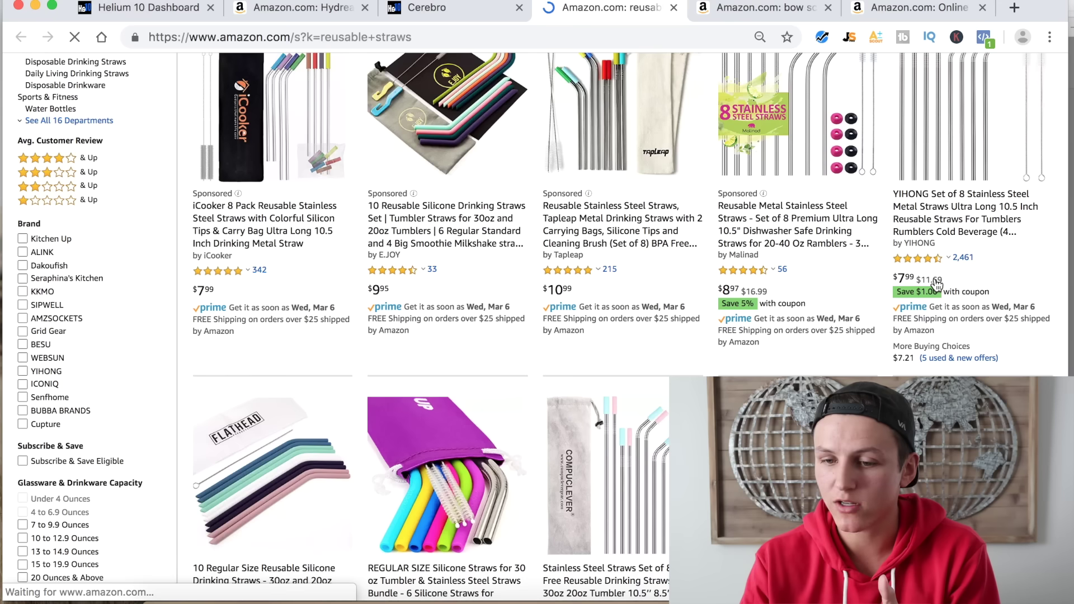
pyautogui.scroll(-10, 478, 354)
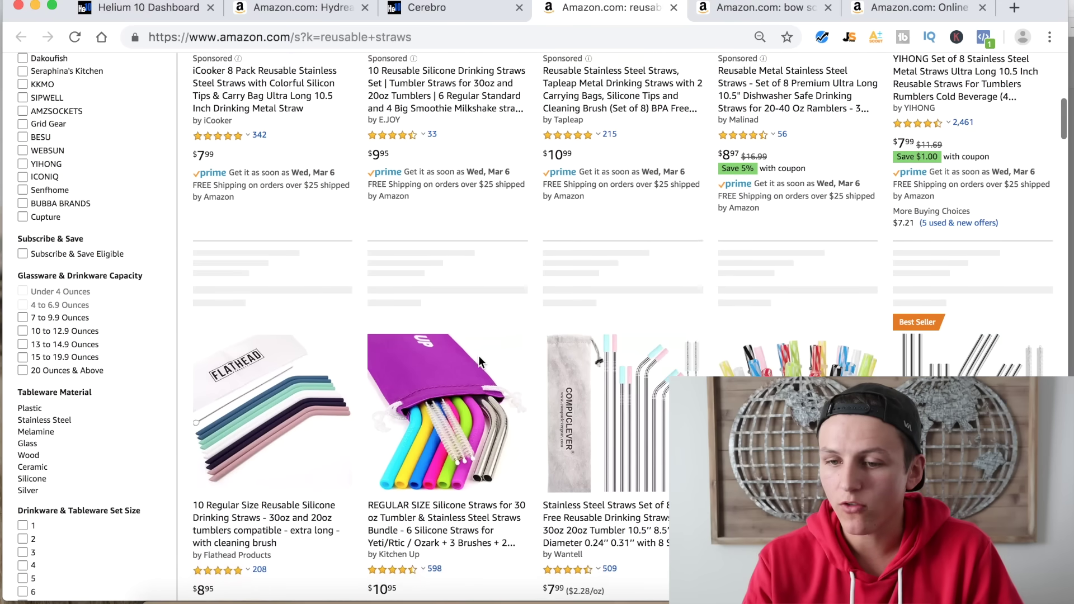
pyautogui.scroll(-3, 481, 364)
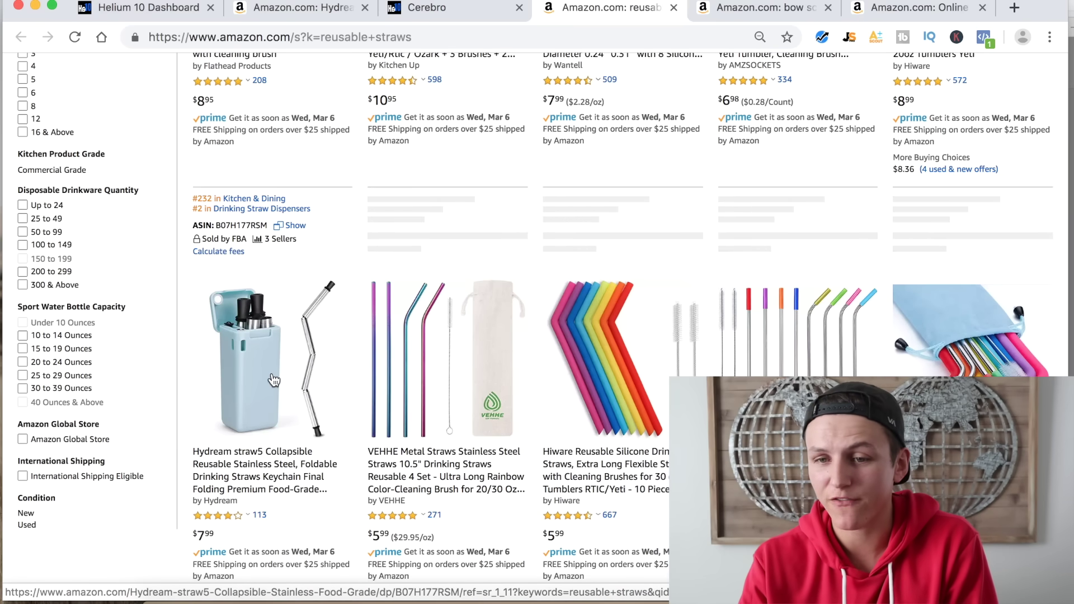
# Step: Compare the Hydream straw5 collapsible straw with the surrounding reusable straw products in the Amazon results
pyautogui.scroll(5, 273, 380)
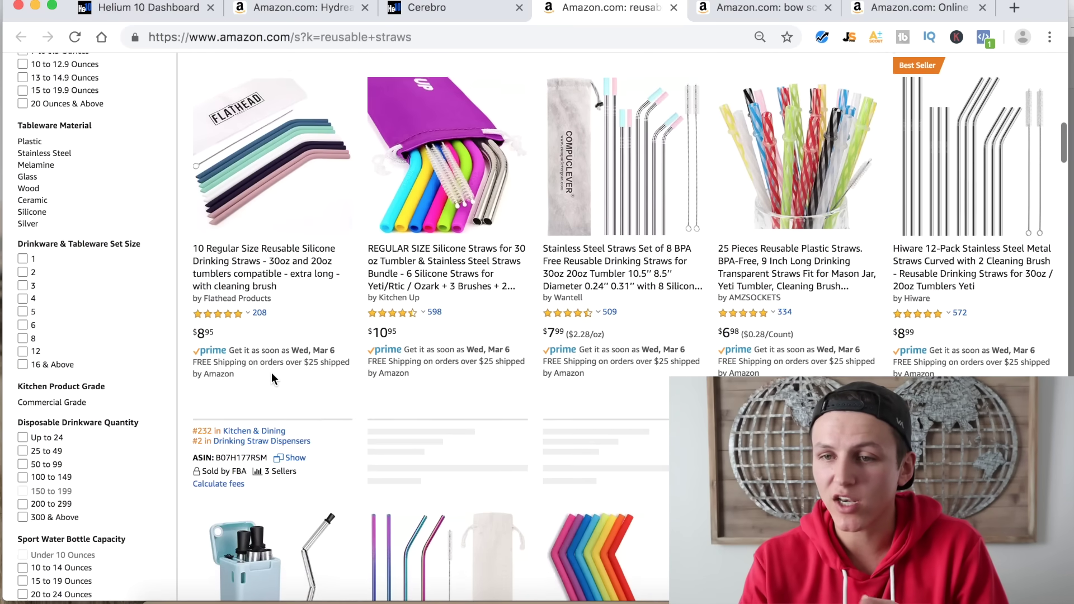
pyautogui.scroll(-4, 272, 374)
pyautogui.scroll(-3, 263, 313)
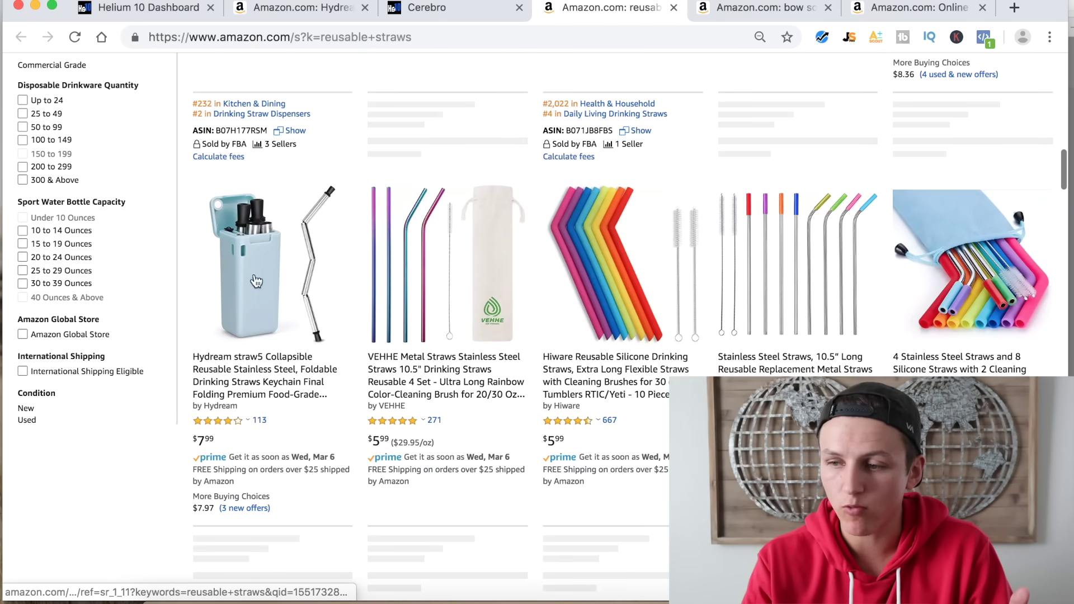
pyautogui.scroll(-5, 259, 284)
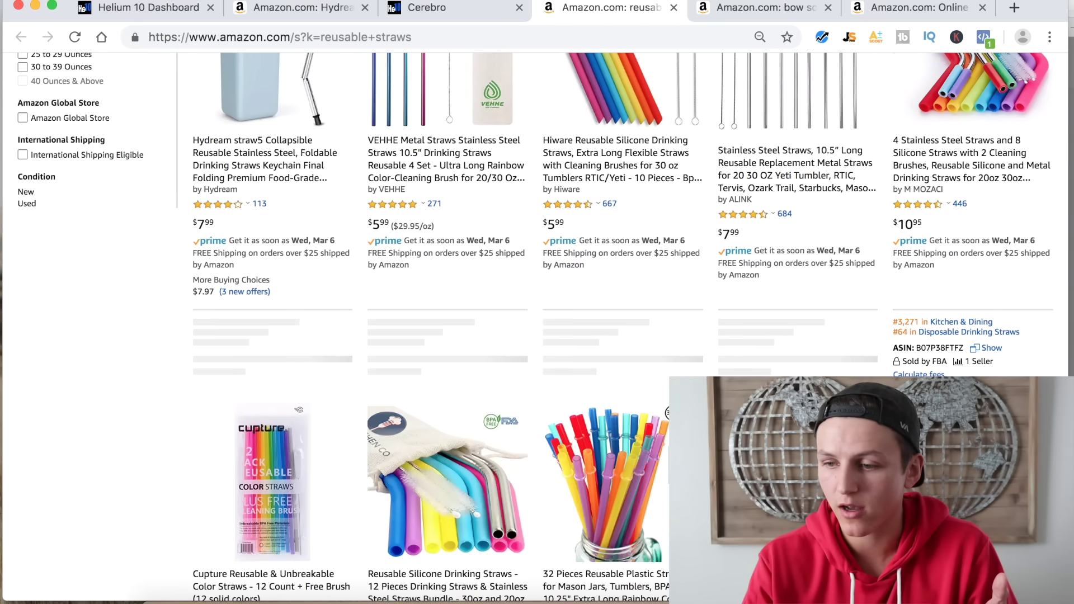
pyautogui.scroll(4, 407, 289)
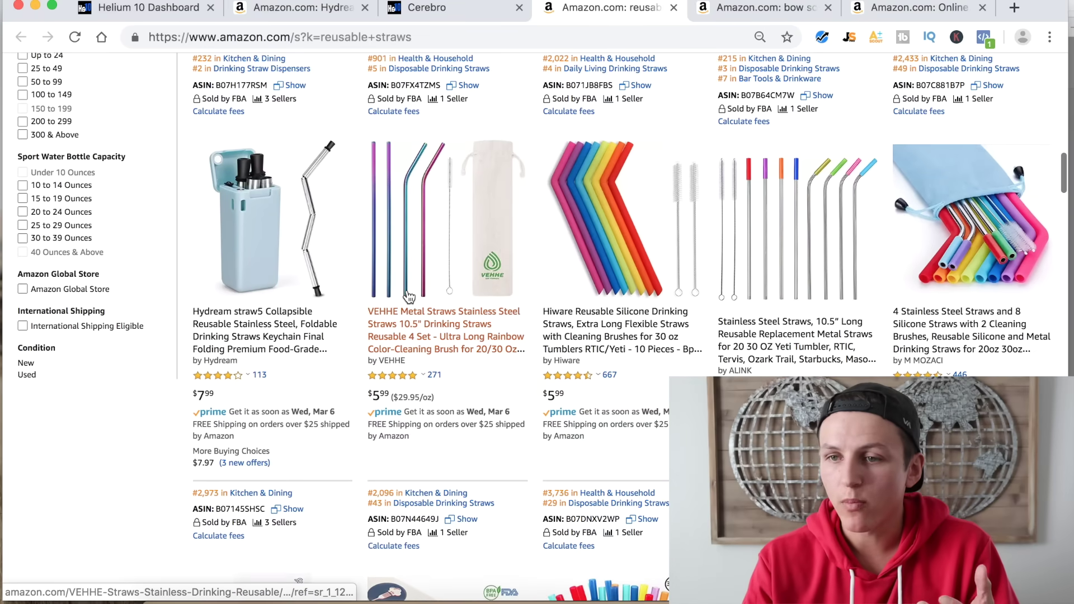
pyautogui.scroll(3, 336, 319)
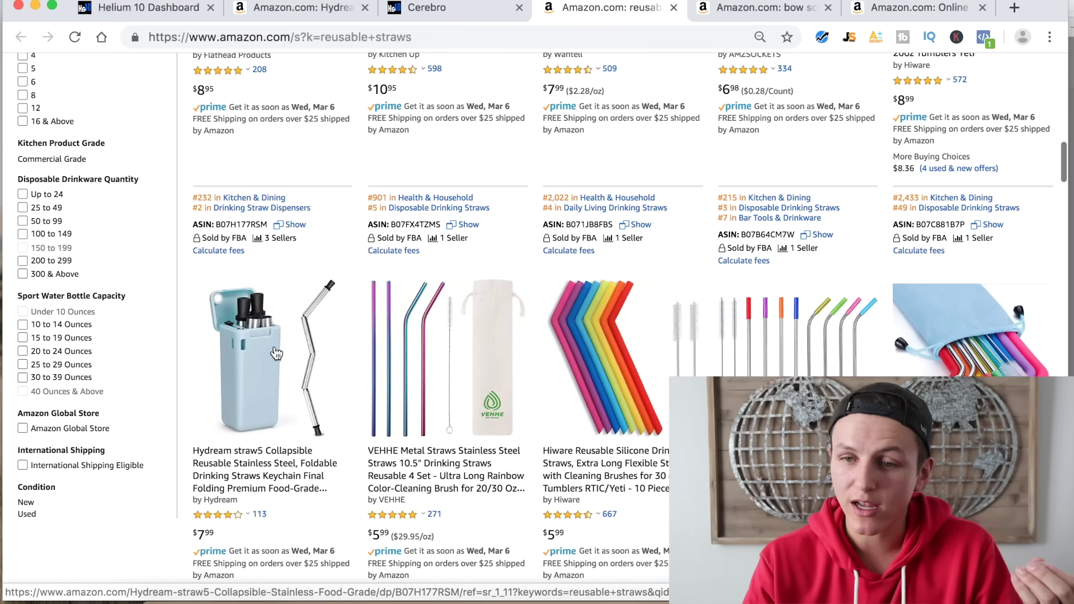
pyautogui.scroll(1, 275, 353)
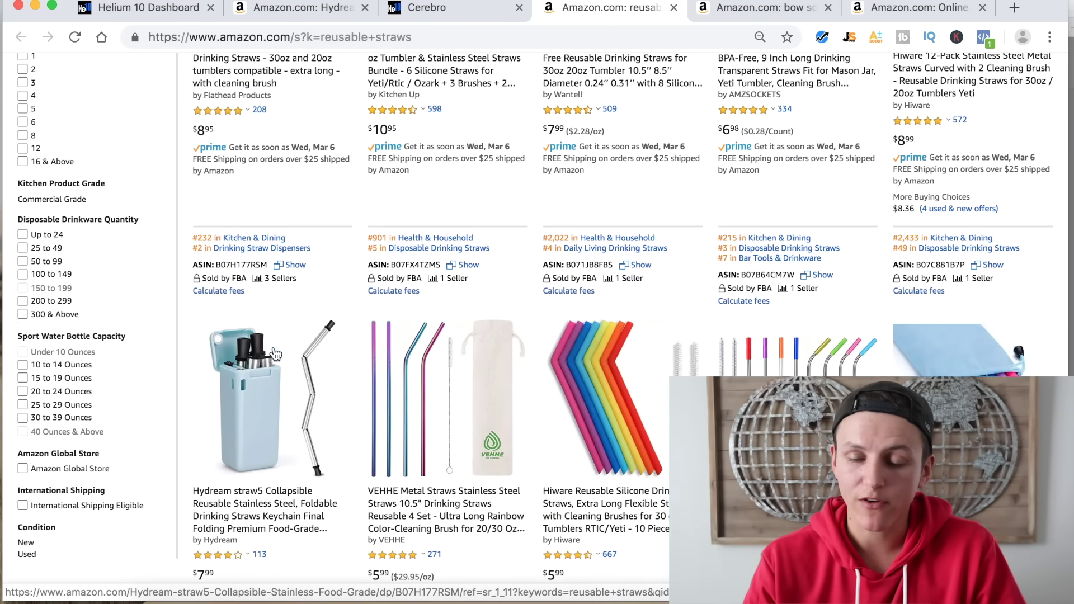
# Step: Recheck the Cerebro keyword table and run the Xray product research report on the Amazon "reusable straws" results
pyautogui.click(428, 8)
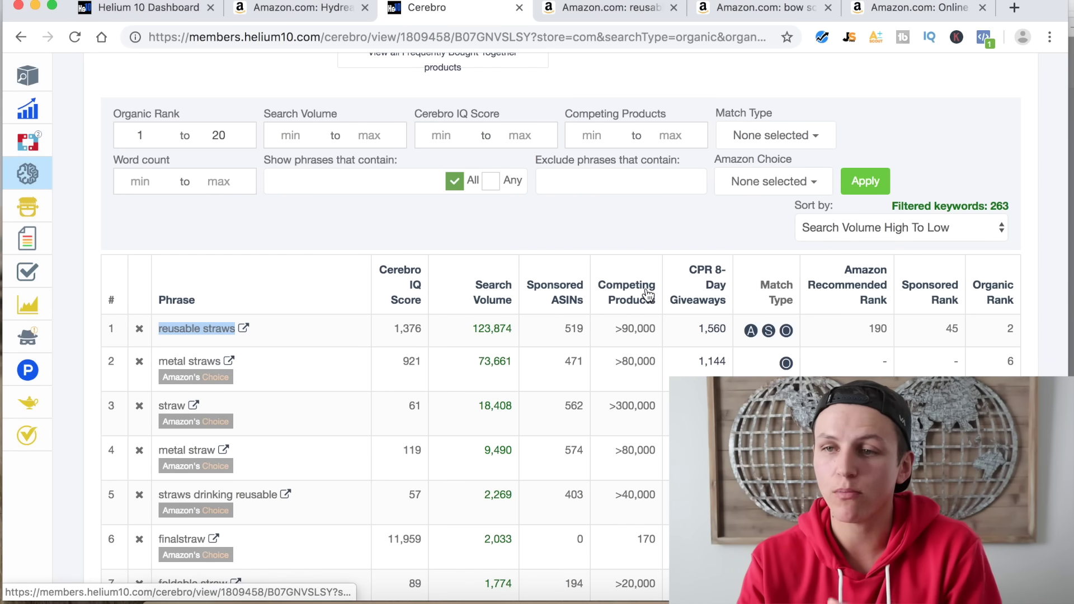
pyautogui.click(604, 8)
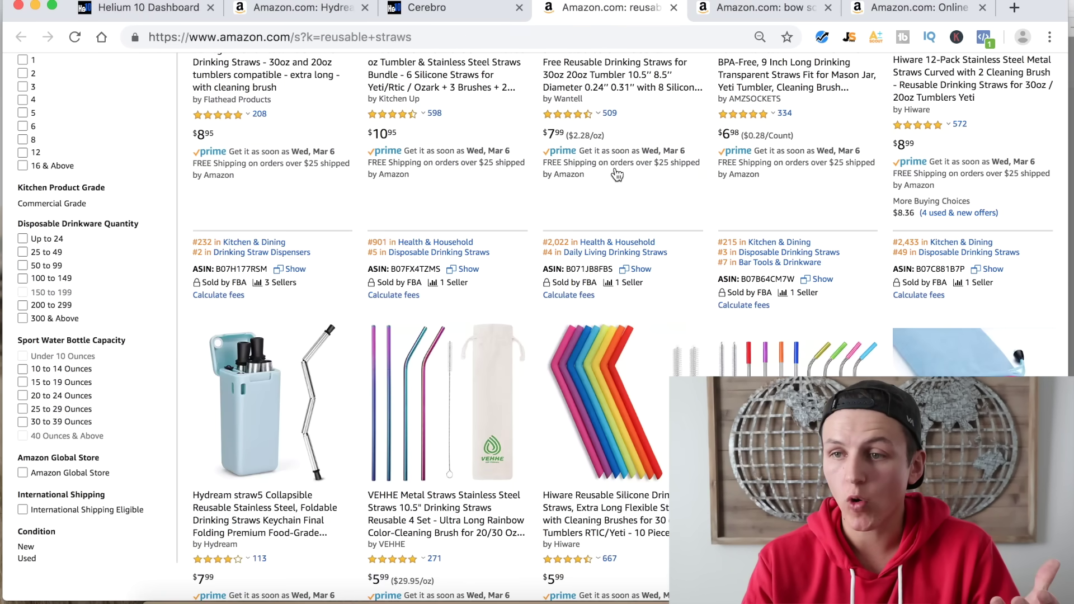
pyautogui.scroll(5, 806, 73)
pyautogui.scroll(7, 805, 61)
pyautogui.click(821, 37)
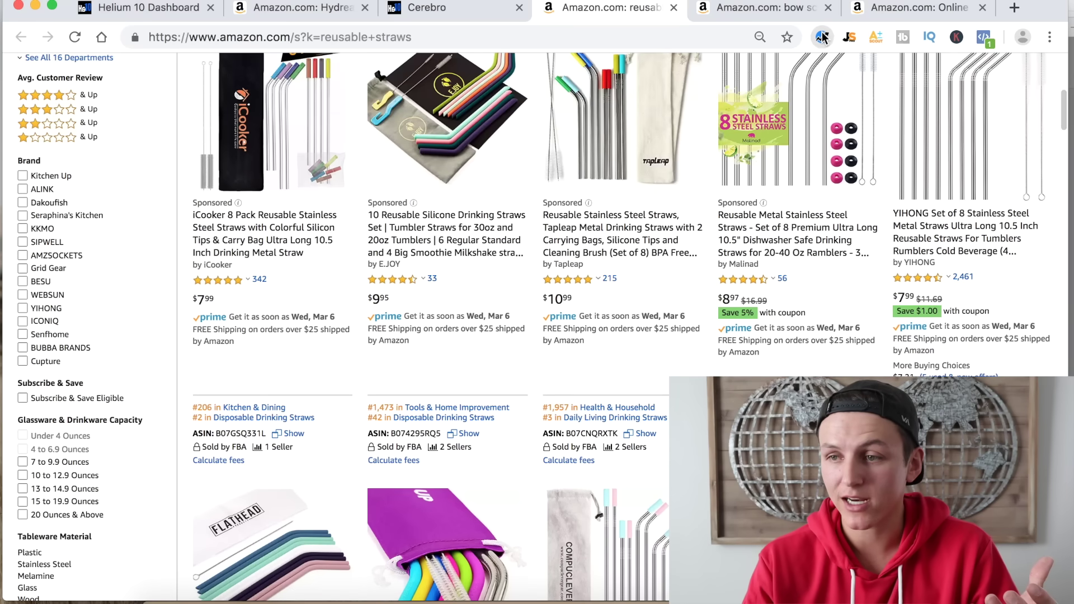
pyautogui.click(665, 137)
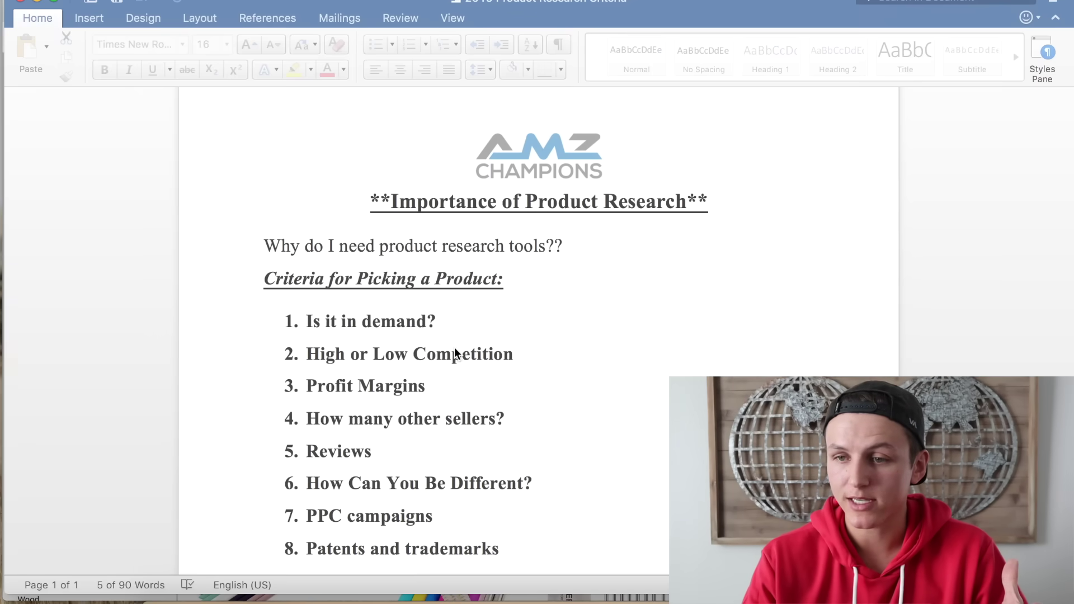
# Step: Highlight the "Is it in demand?" criterion in the Word document, return to Chrome, and review and close the Xray report
pyautogui.tripleClick(408, 324)
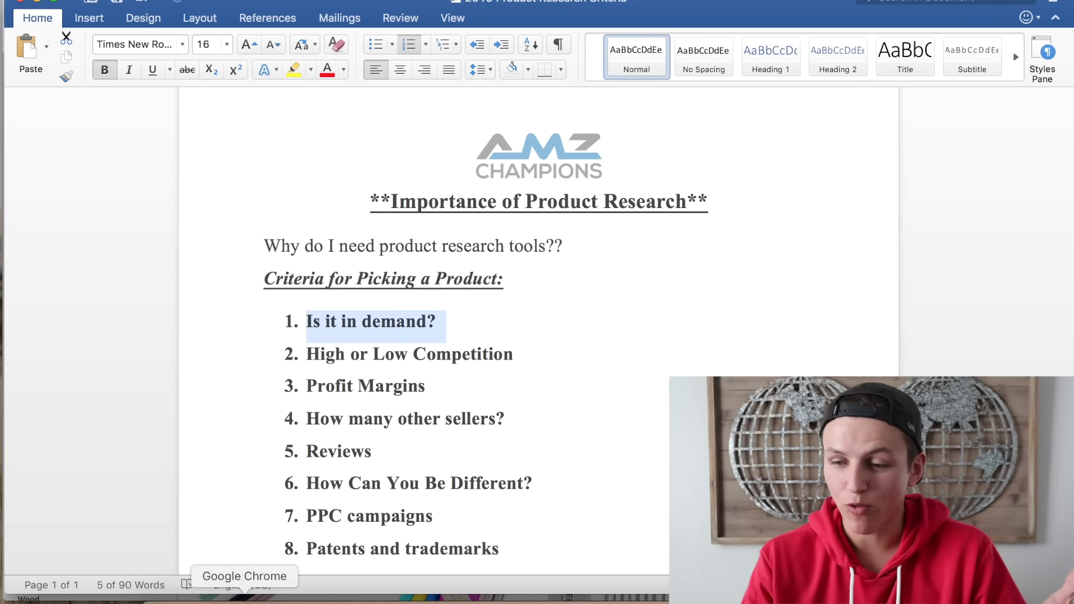
pyautogui.click(244, 599)
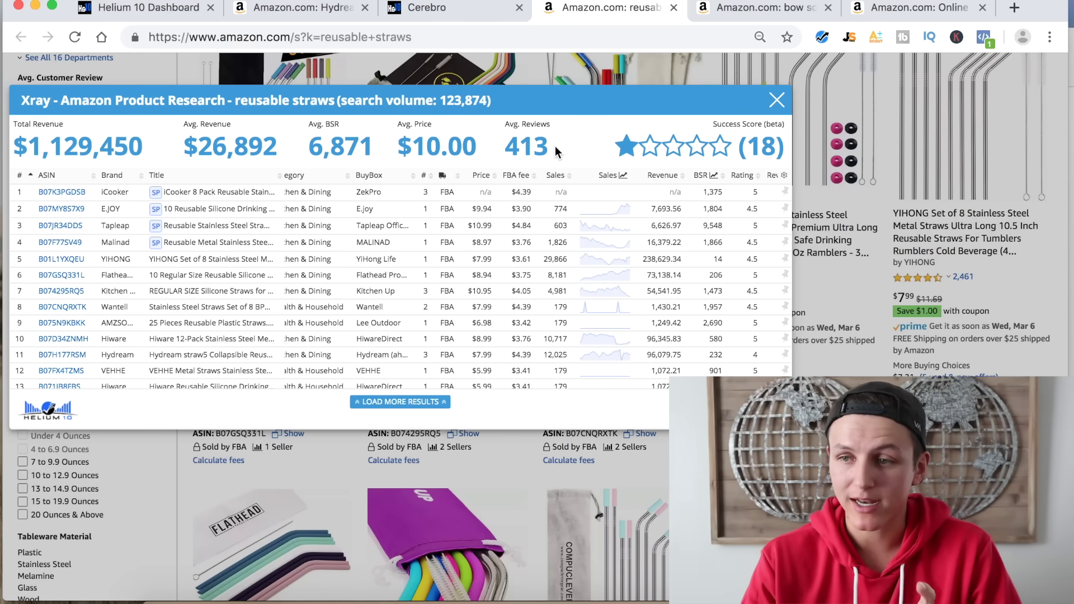
pyautogui.click(777, 101)
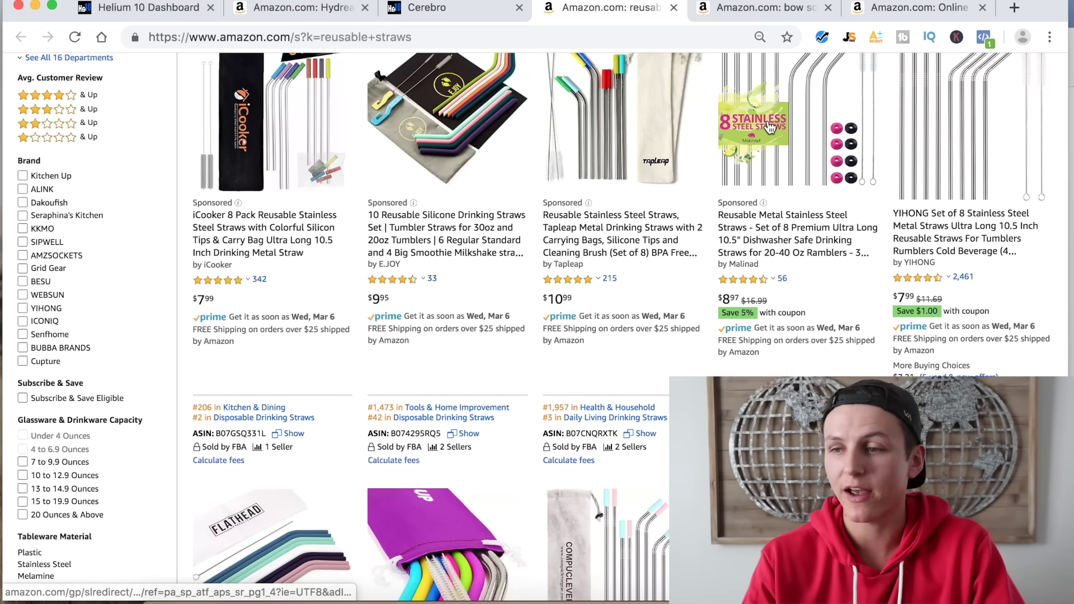
# Step: Return to the Cerebro keyword table and examine search volume, competing products and organic rank for "metal straws" and the other top phrases
pyautogui.click(424, 12)
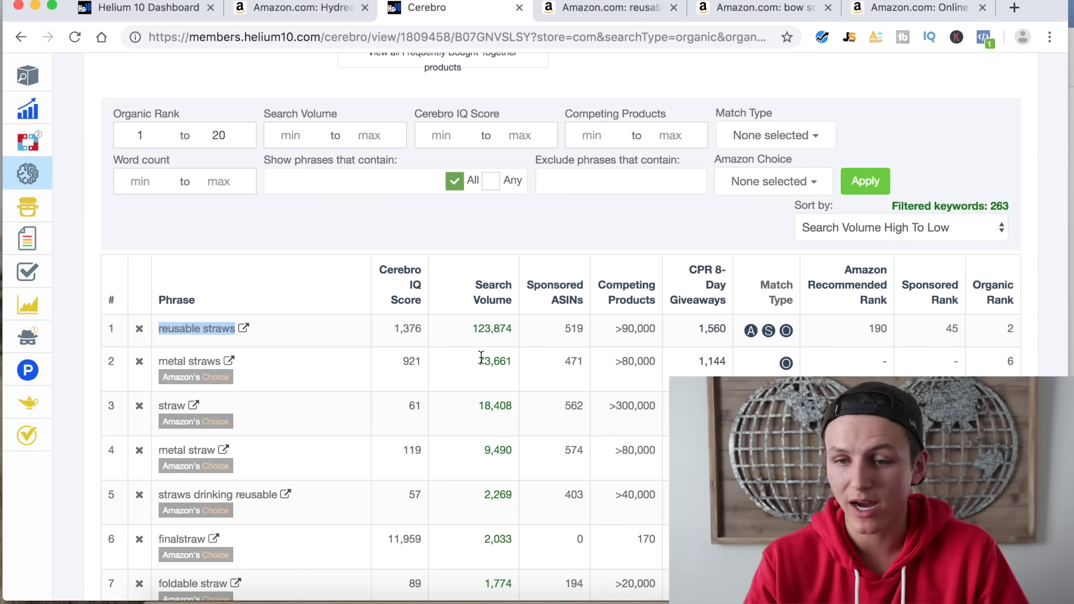
pyautogui.moveTo(476, 362); pyautogui.dragTo(515, 370)
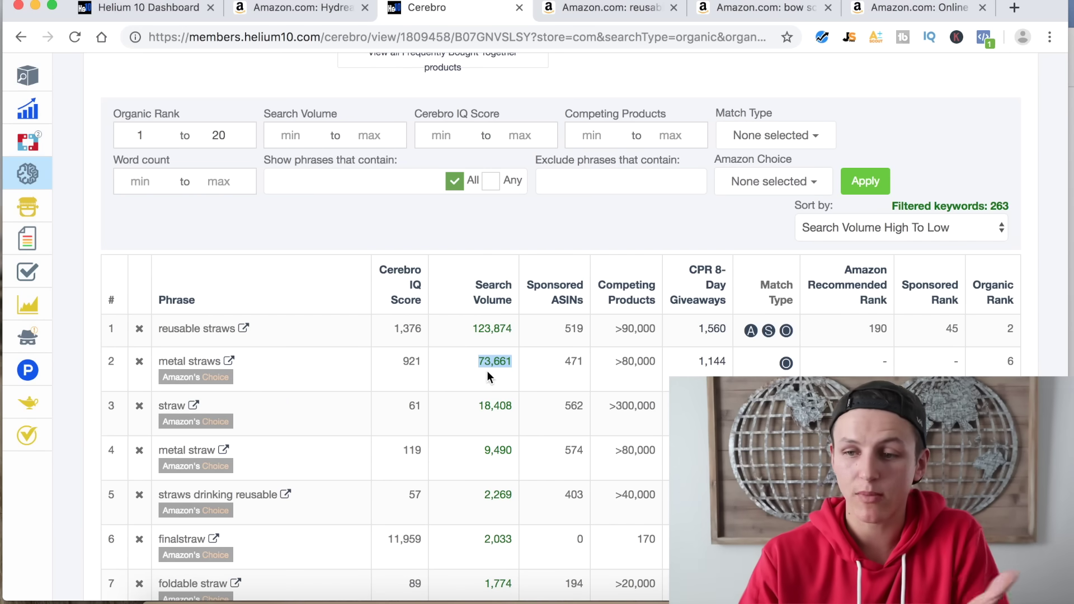
pyautogui.moveTo(620, 361); pyautogui.dragTo(653, 364)
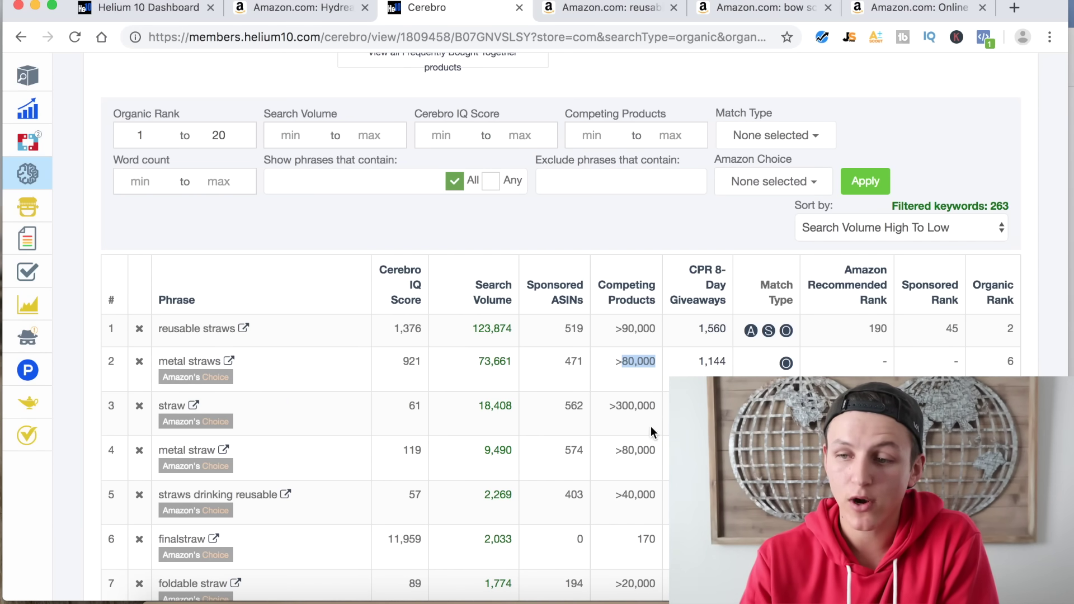
pyautogui.scroll(-2, 392, 461)
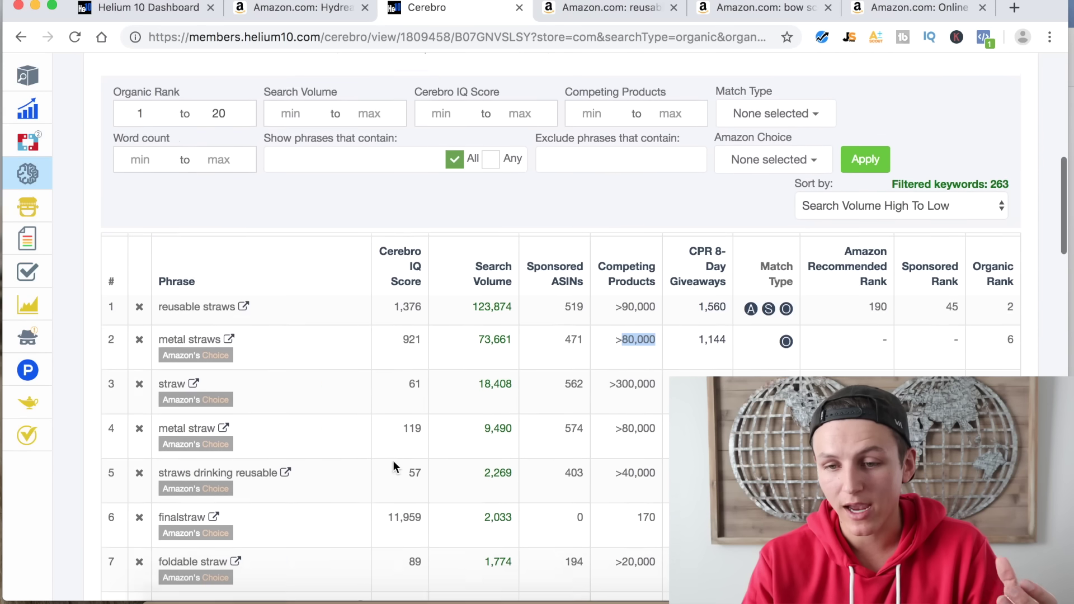
pyautogui.scroll(-1, 392, 461)
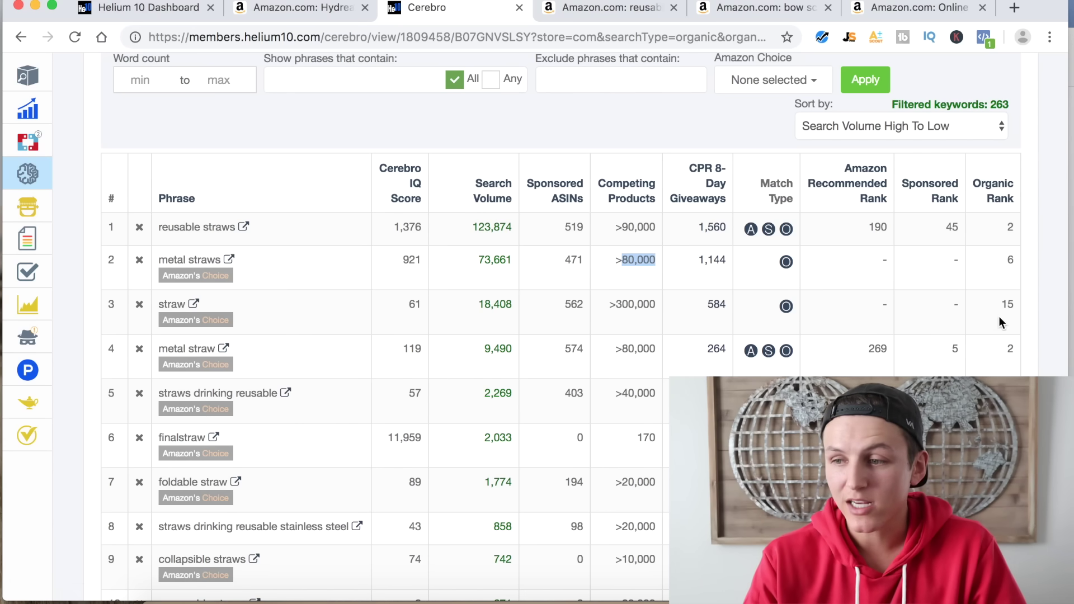
pyautogui.moveTo(1005, 309)
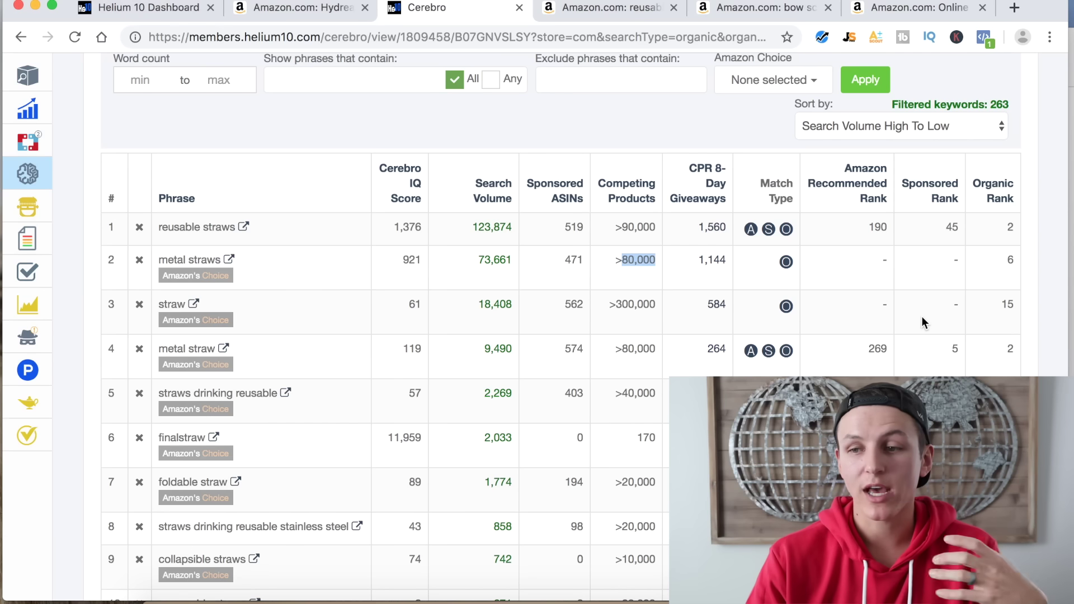
pyautogui.moveTo(160, 230); pyautogui.dragTo(233, 231)
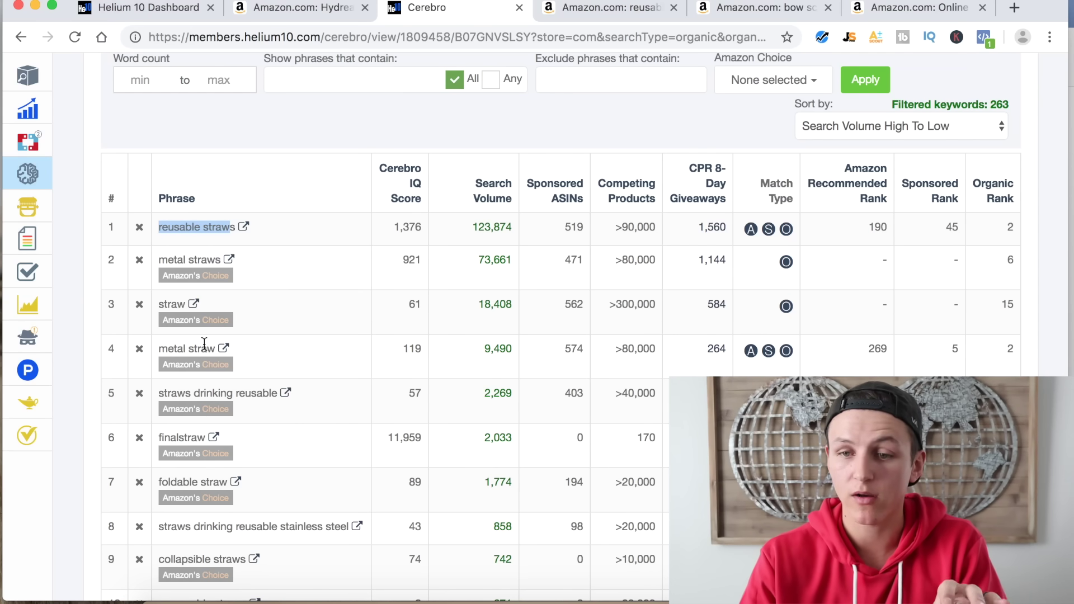
# Step: Examine the "foldable straw" phrase in the Cerebro keyword table, highlighting its search volume and competing products
pyautogui.scroll(-2, 313, 357)
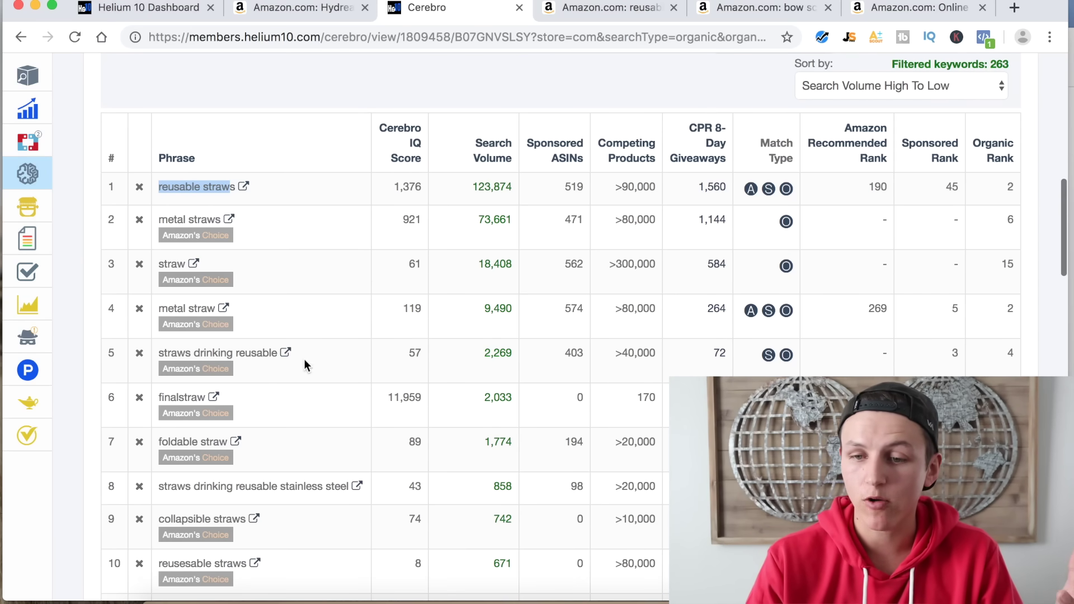
pyautogui.scroll(-2, 231, 391)
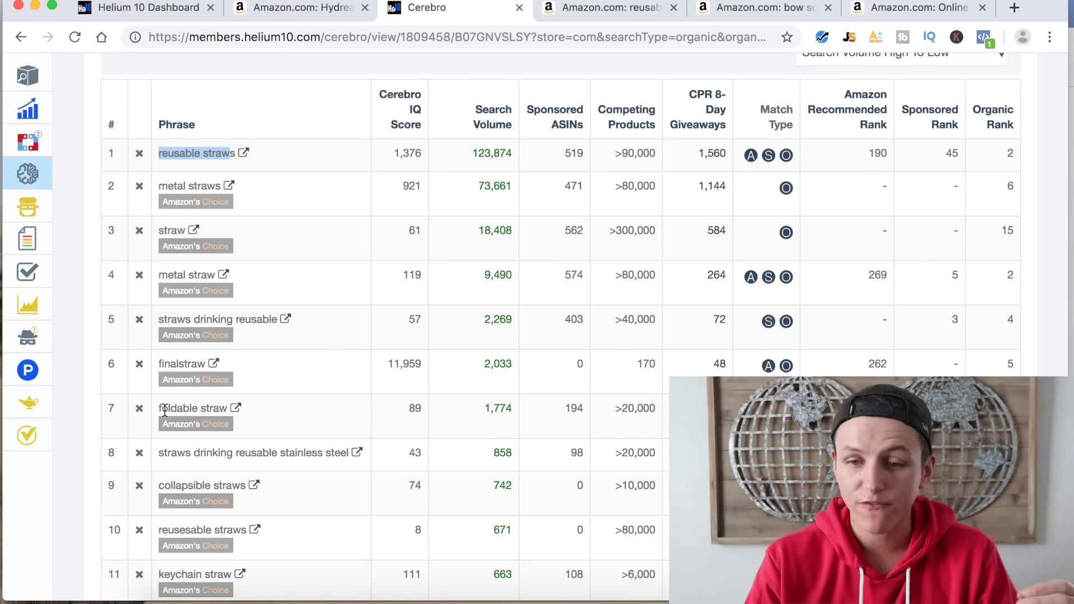
pyautogui.moveTo(159, 408); pyautogui.dragTo(228, 409)
pyautogui.moveTo(485, 412); pyautogui.dragTo(516, 417)
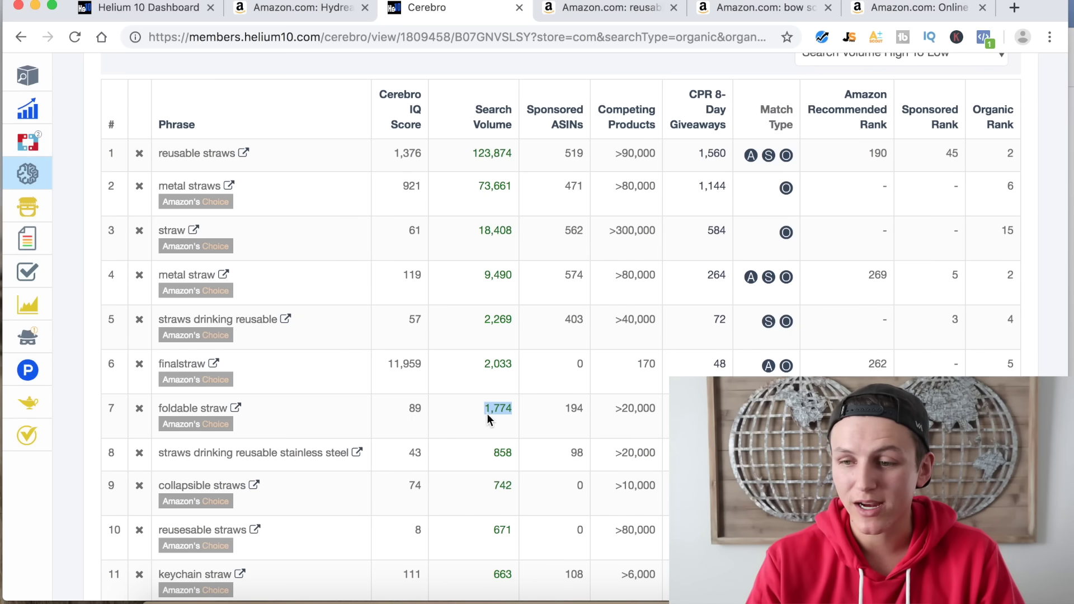
pyautogui.moveTo(620, 410); pyautogui.dragTo(654, 410)
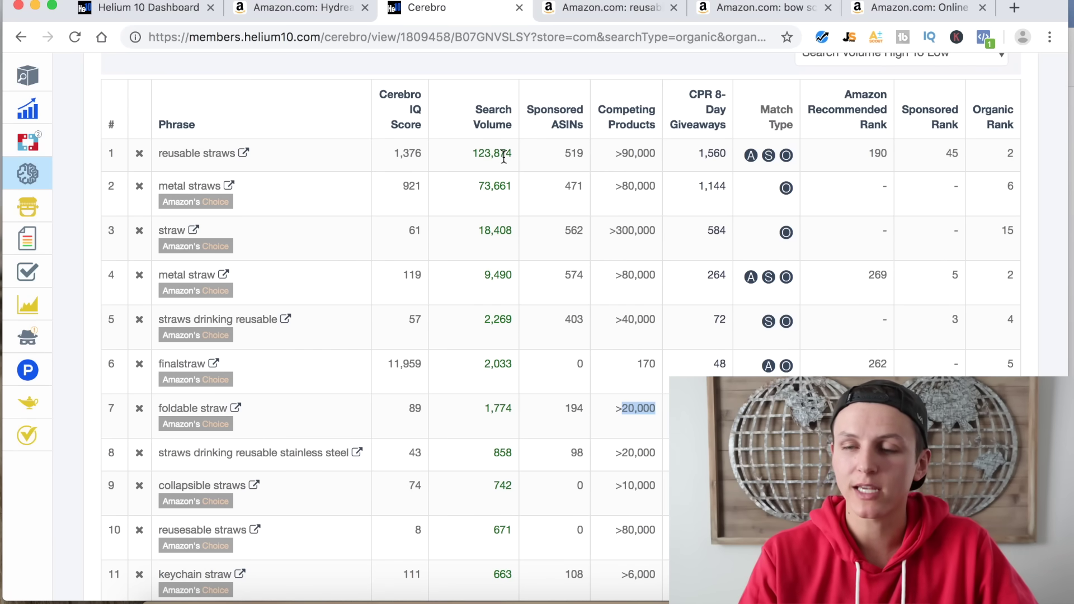
# Step: Switch to the Word criteria document and highlight the demand and competition items, "Profit Margins" and "How many other sellers" in turn
pyautogui.press('super+Tab')
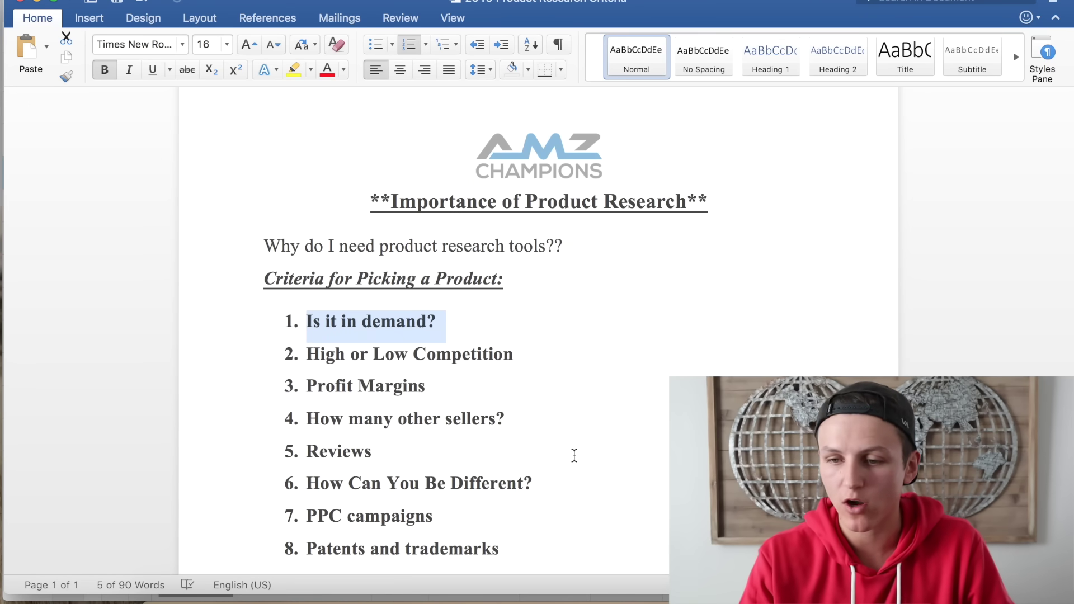
pyautogui.click(325, 322)
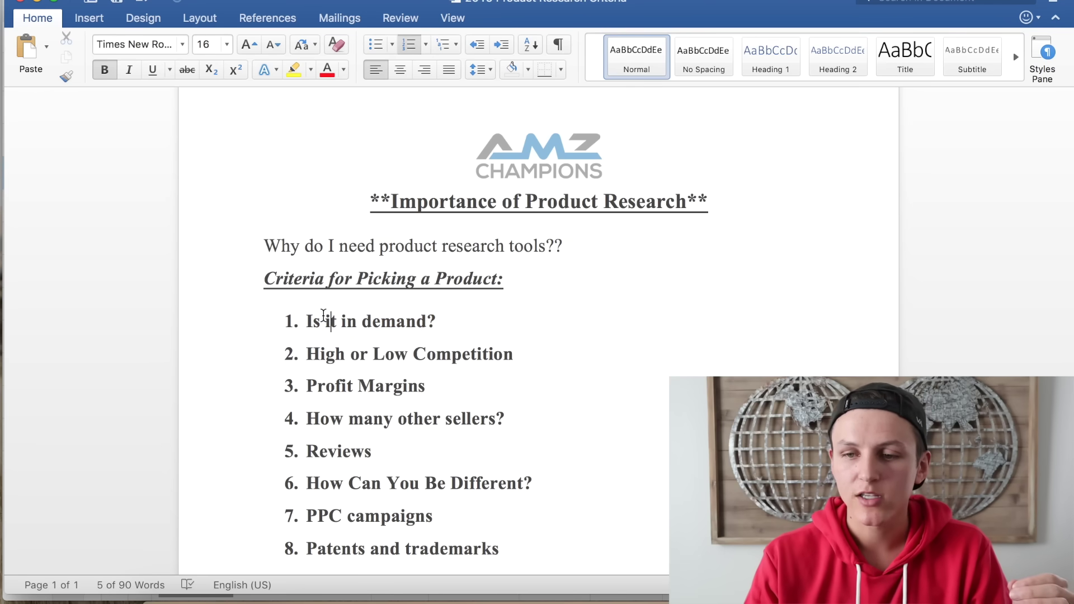
pyautogui.moveTo(537, 360); pyautogui.dragTo(299, 320)
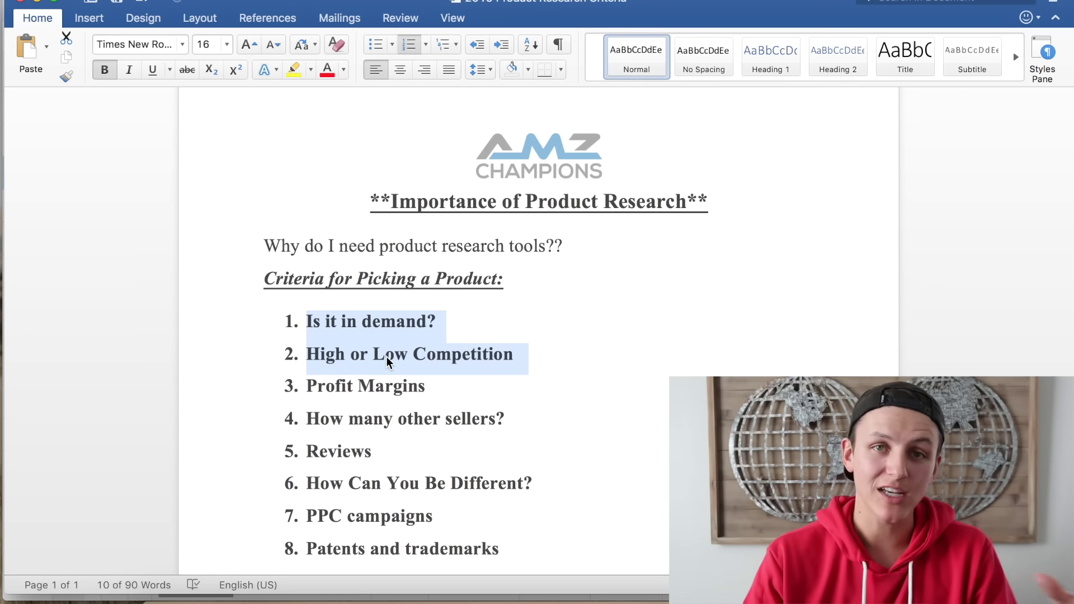
pyautogui.click(376, 385)
pyautogui.moveTo(427, 384); pyautogui.dragTo(306, 383)
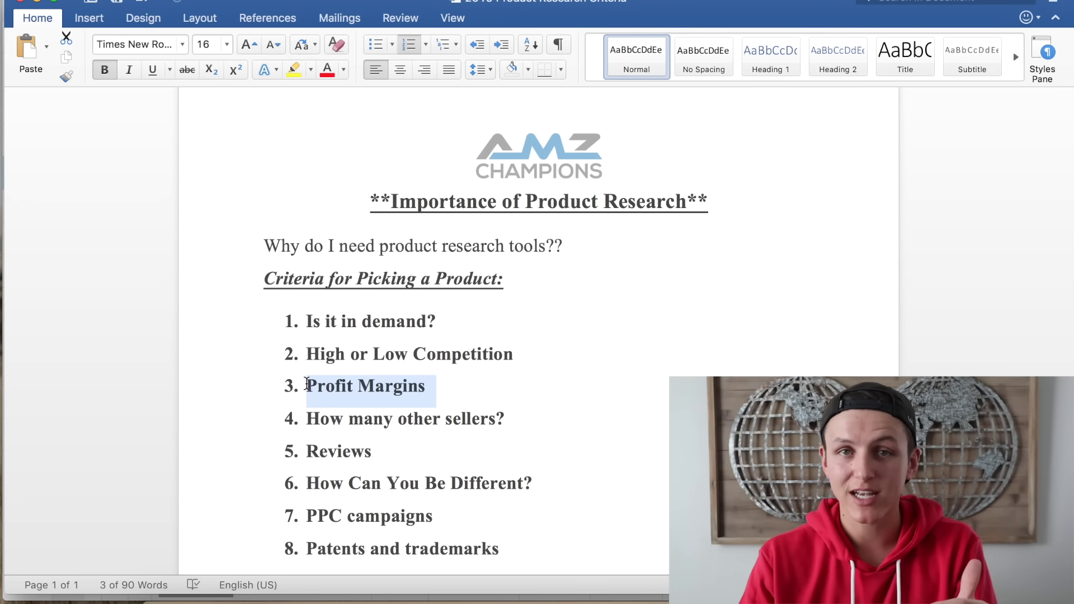
pyautogui.moveTo(307, 418); pyautogui.dragTo(490, 419)
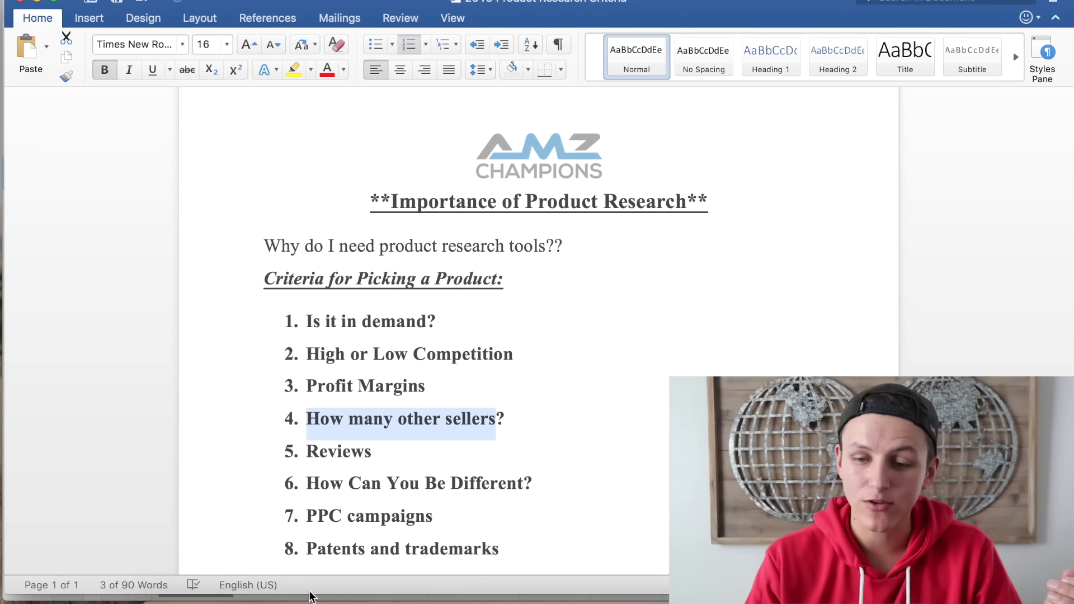
# Step: Check the Cerebro page in Chrome briefly, return to Word and highlight the "Reviews" criterion
pyautogui.click(255, 594)
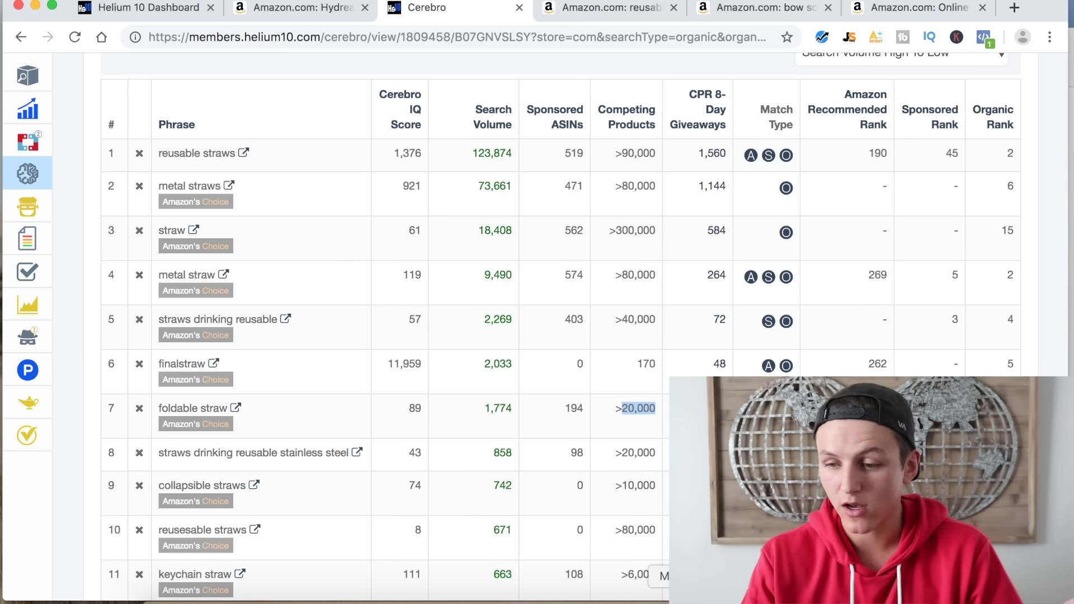
pyautogui.click(695, 601)
pyautogui.click(375, 453)
pyautogui.moveTo(375, 453); pyautogui.dragTo(308, 453)
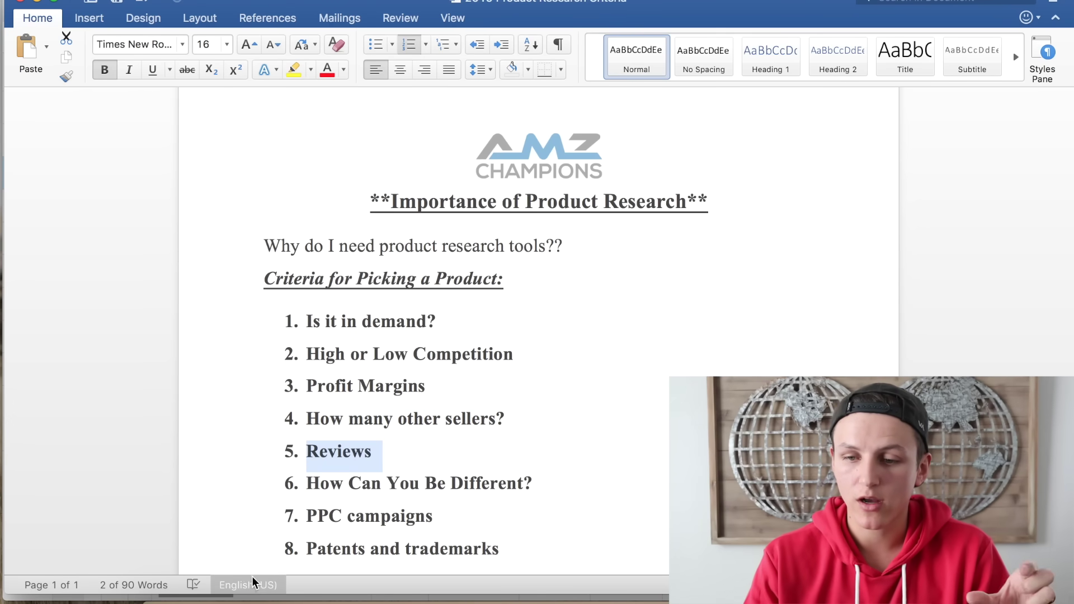
# Step: Switch to Chrome and check the customer reviews on the Hydream collapsible straw's Amazon listing
pyautogui.click(244, 598)
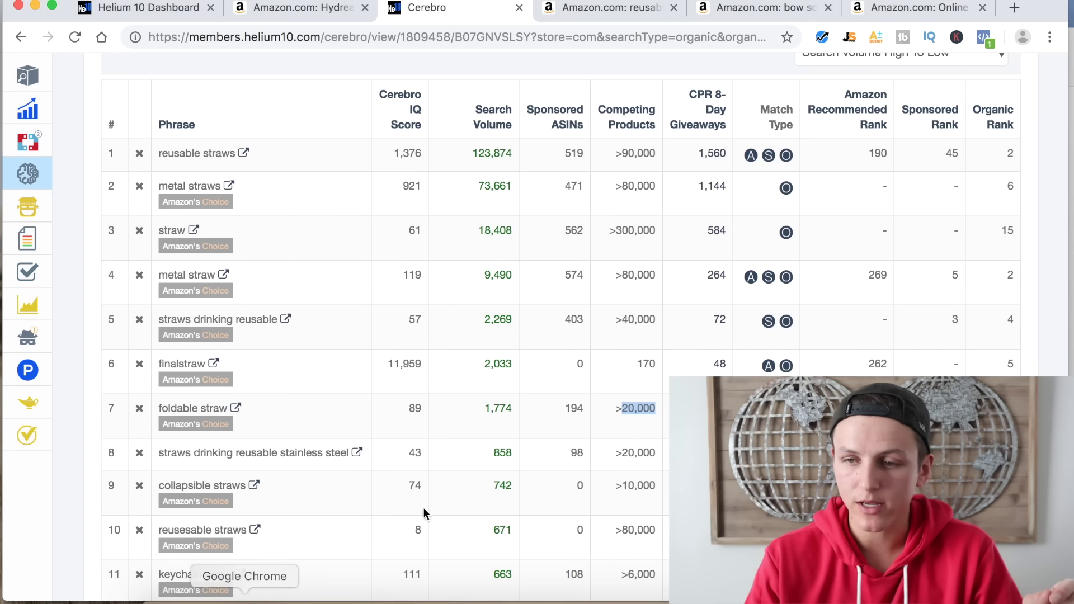
pyautogui.click(332, 3)
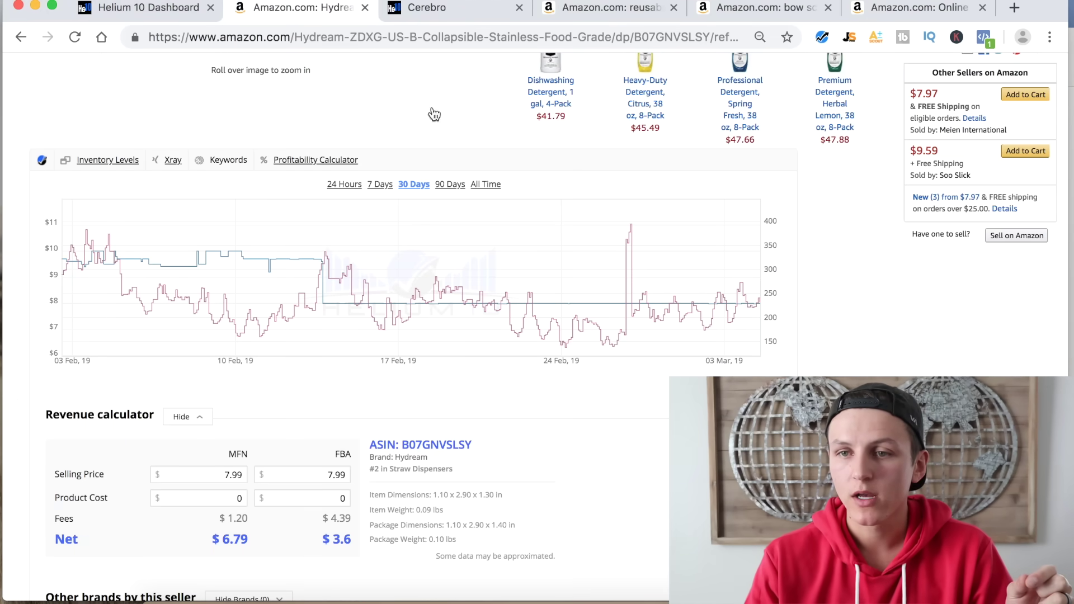
pyautogui.scroll(4, 532, 170)
pyautogui.scroll(5, 533, 169)
pyautogui.scroll(-1, 613, 226)
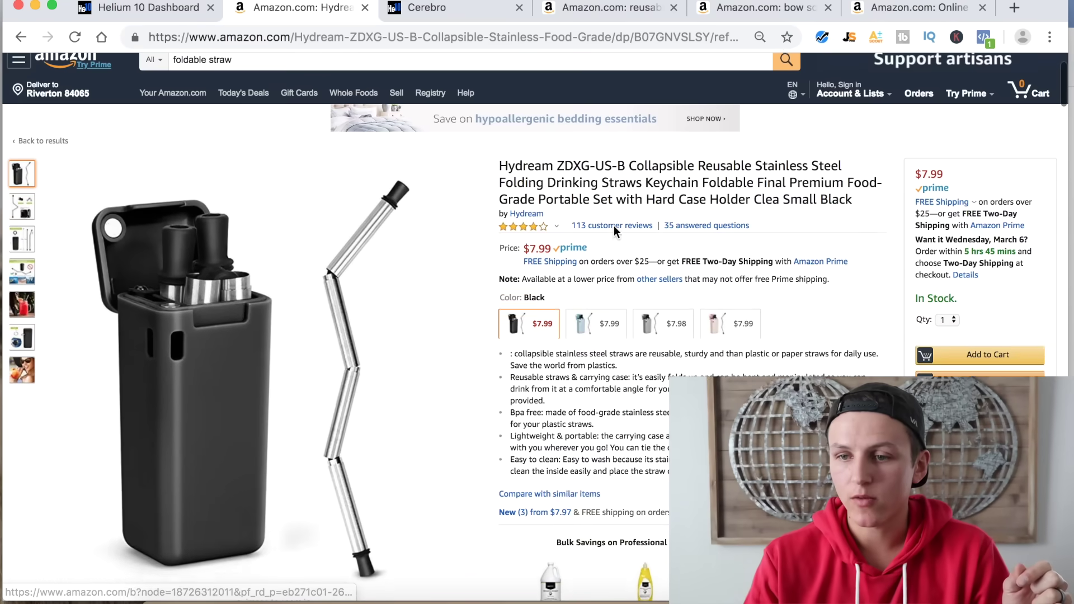
pyautogui.moveTo(264, 412)
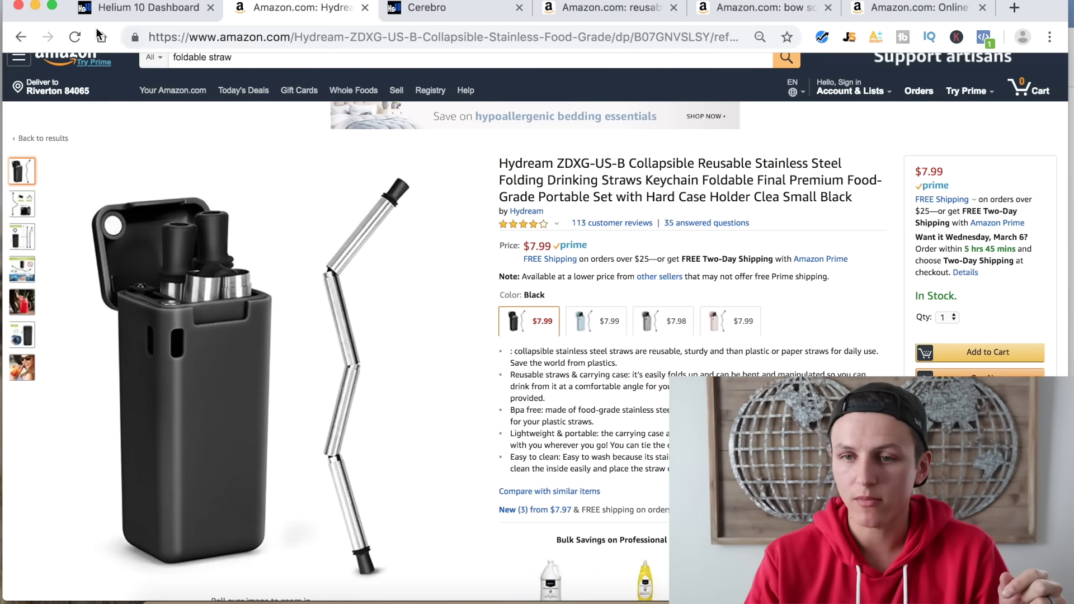
# Step: Run Xray on the Amazon "foldable straw" results, examine the success score, ratings and review counts, and close the report
pyautogui.click(20, 38)
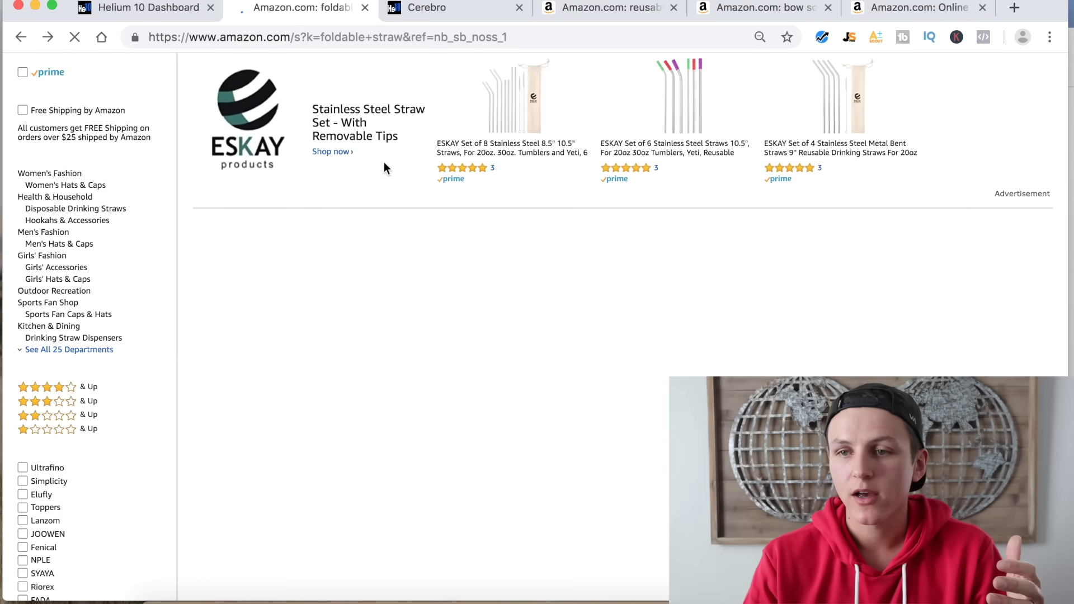
pyautogui.click(822, 38)
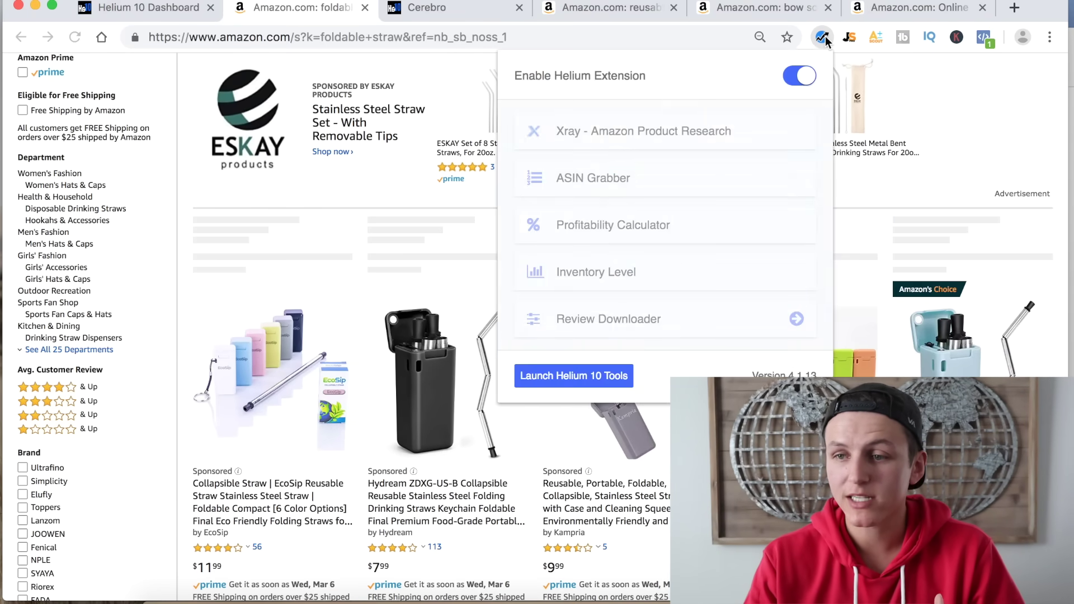
pyautogui.click(652, 132)
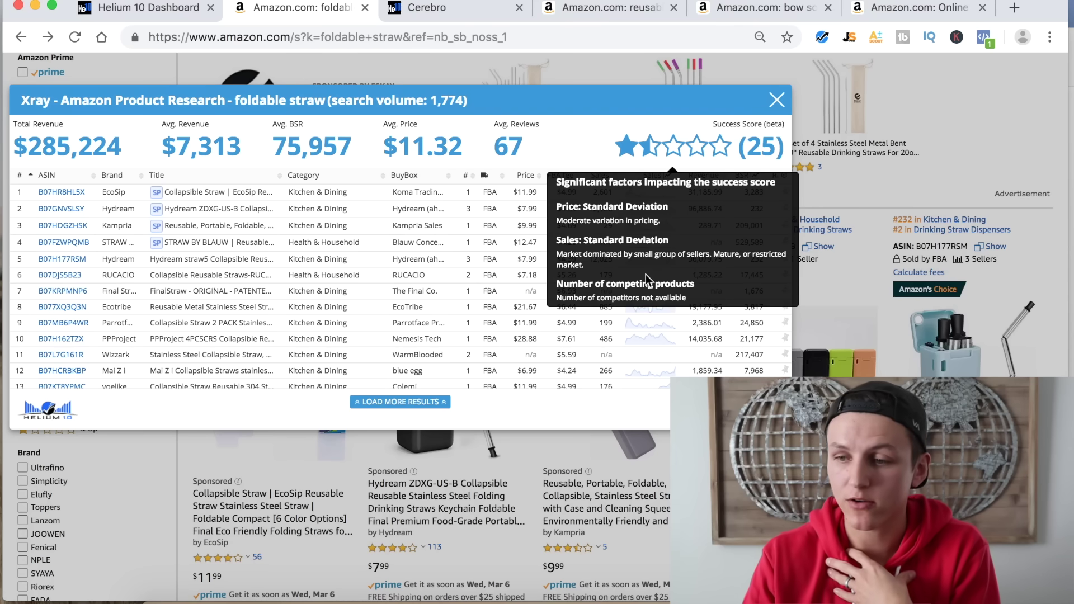
pyautogui.hscroll(3, 684, 284)
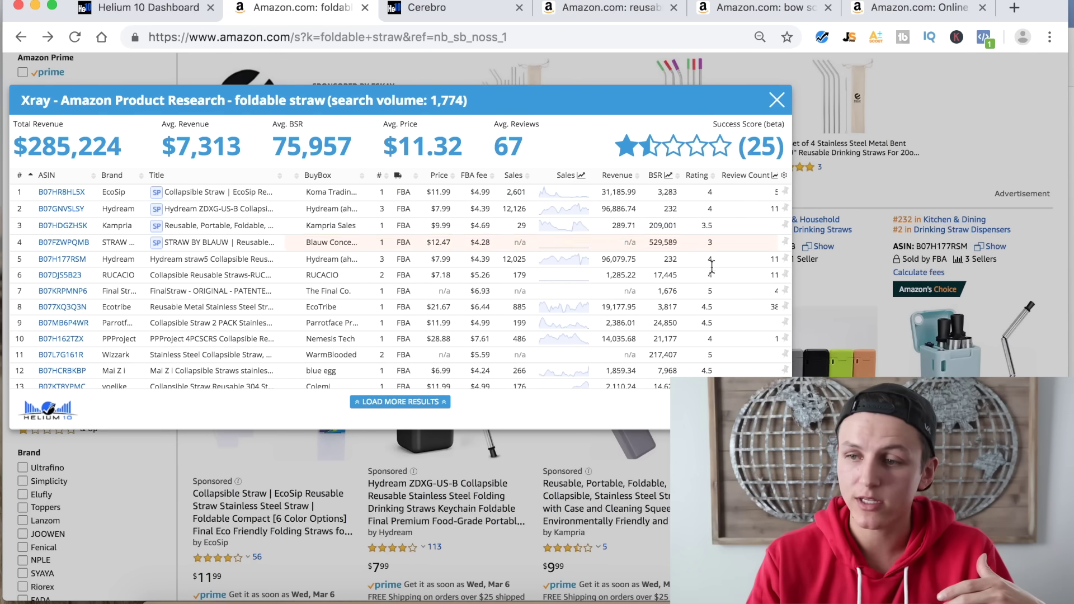
pyautogui.hscroll(3, 716, 358)
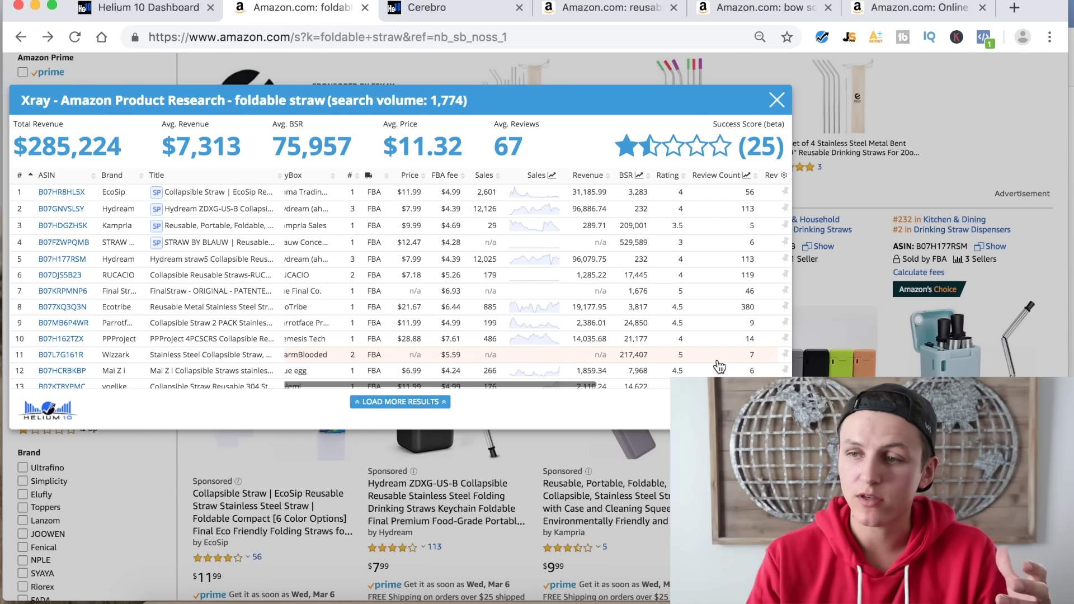
pyautogui.click(776, 101)
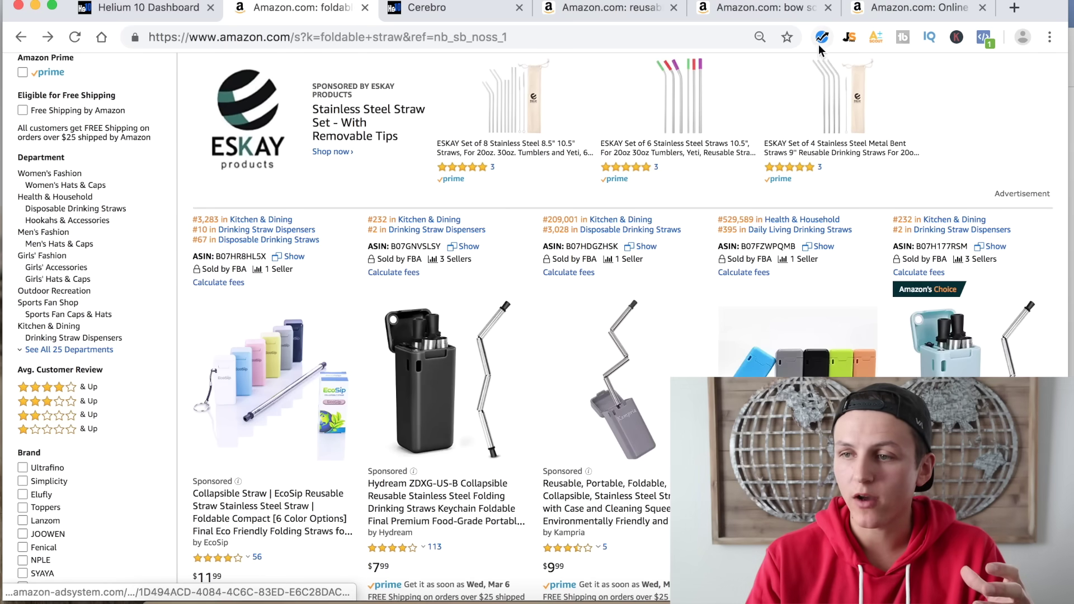
# Step: Return to the Word criteria list and highlight "How Can You Be Different"
pyautogui.click(821, 37)
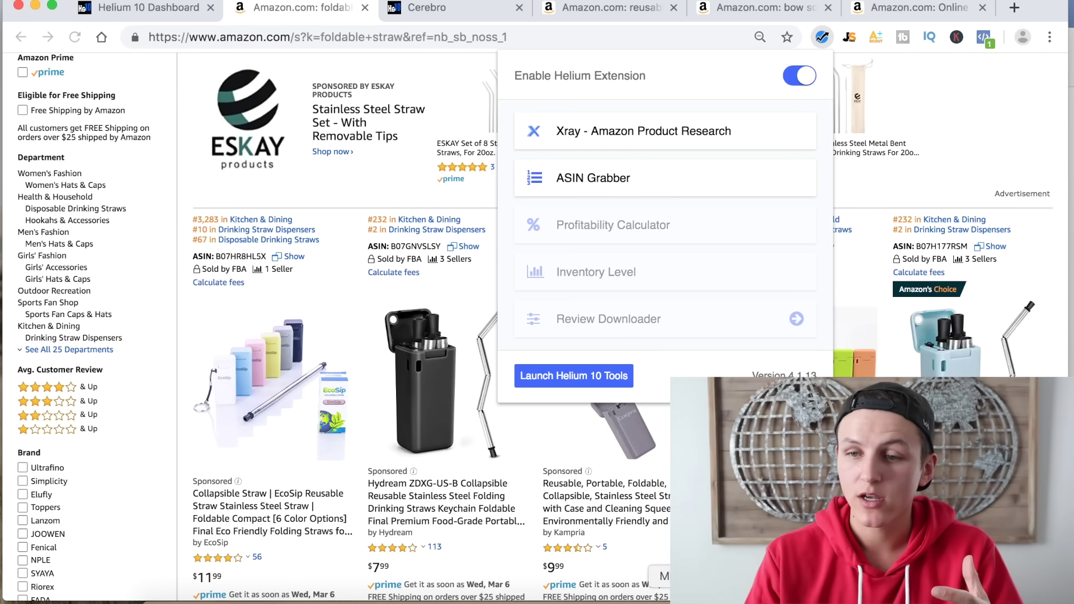
pyautogui.press('super+Tab')
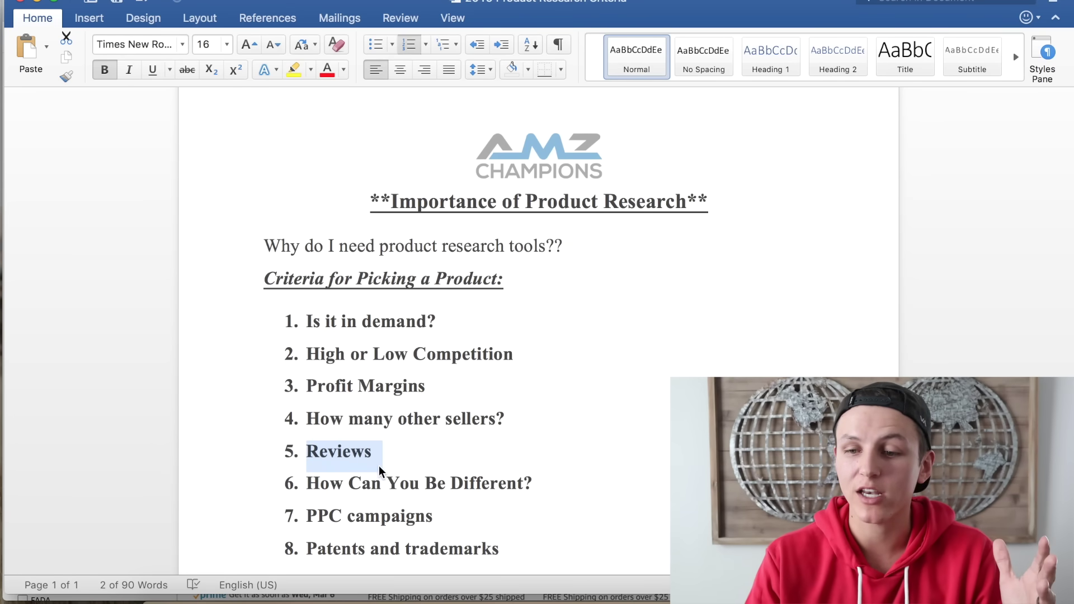
pyautogui.moveTo(309, 484); pyautogui.dragTo(510, 488)
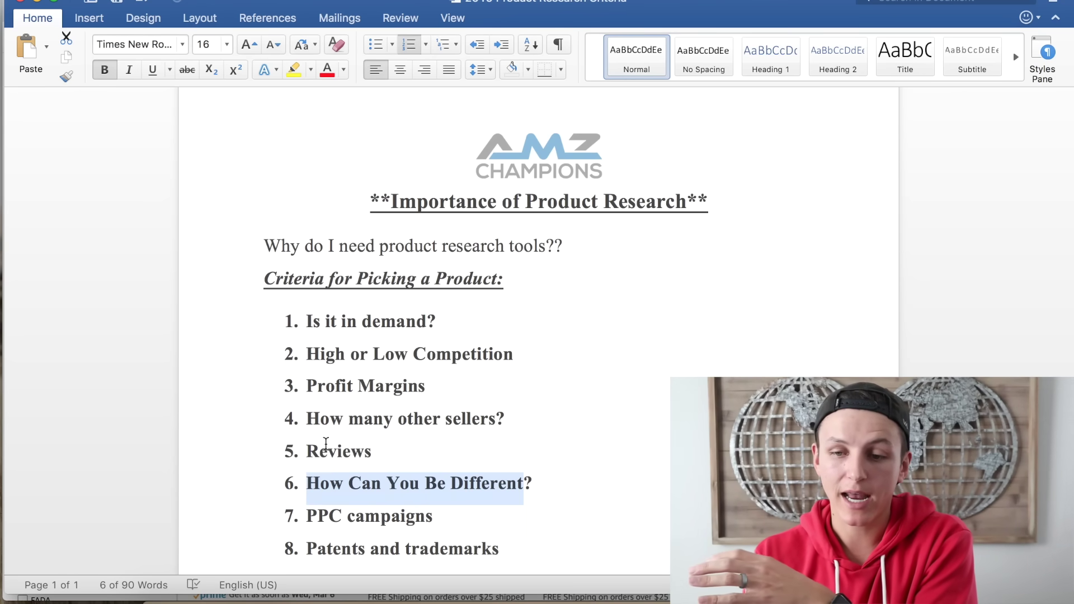
pyautogui.click(309, 485)
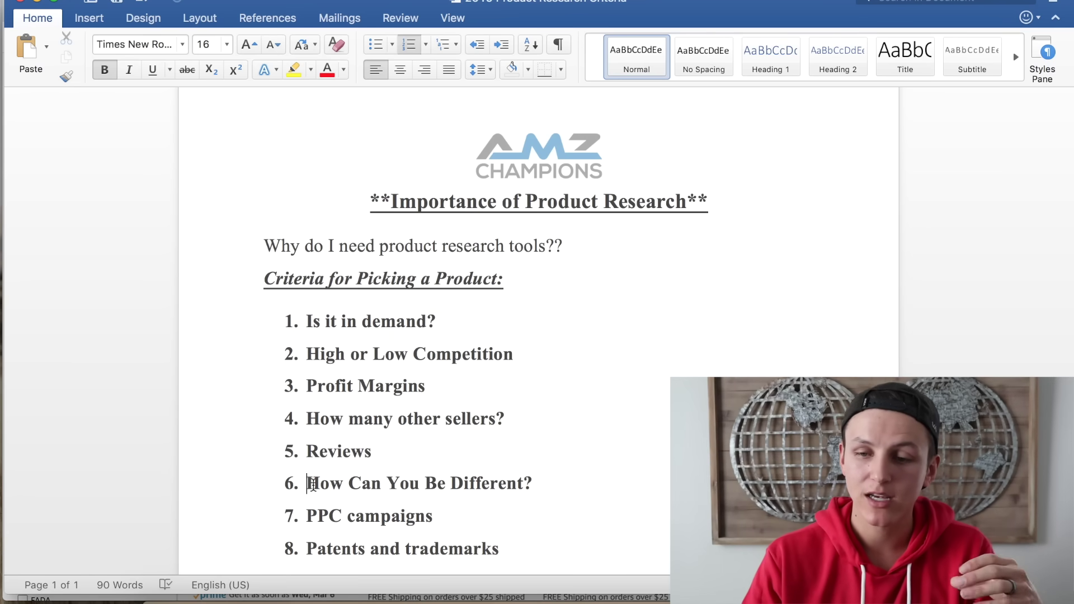
# Step: Indent the numbered criteria list slightly further and highlight "PPC campaigns"
pyautogui.moveTo(297, 451)
pyautogui.mouseDown()
pyautogui.moveTo(403, 469)
pyautogui.moveTo(301, 468)
pyautogui.mouseUp()
pyautogui.click(416, 520)
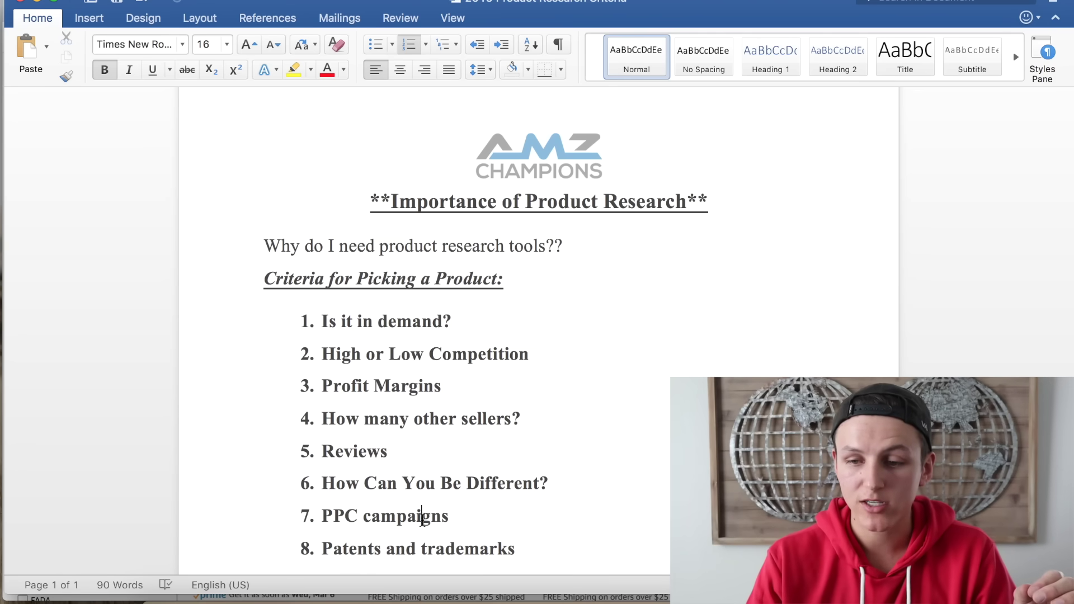
pyautogui.moveTo(454, 517); pyautogui.dragTo(331, 519)
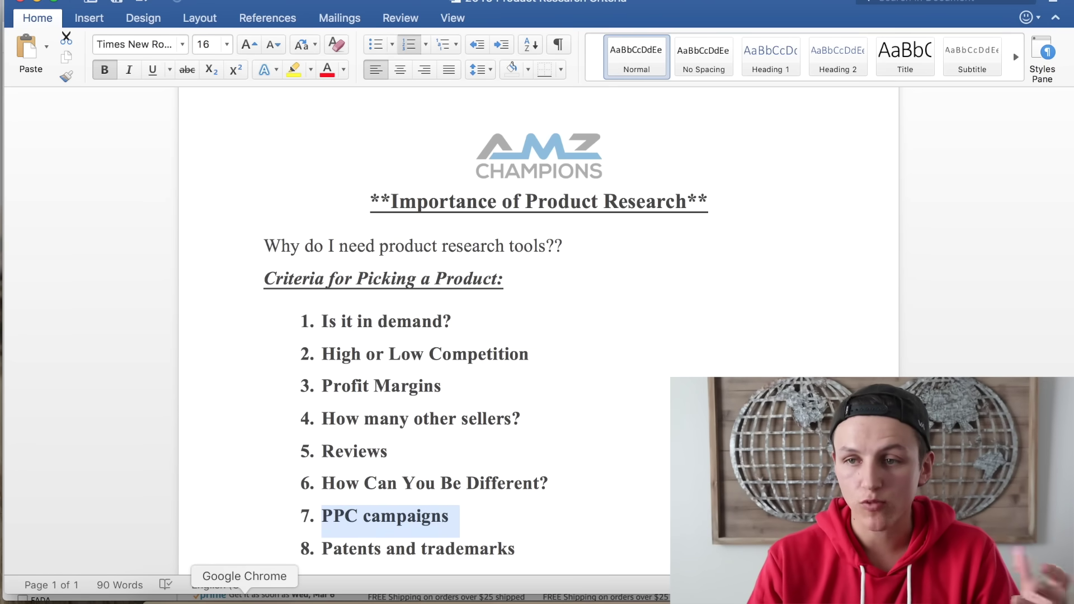
# Step: Switch to the Cerebro keyword table in Chrome and highlight the search volume and competing products for "reusable straws"
pyautogui.click(245, 597)
pyautogui.click(450, 11)
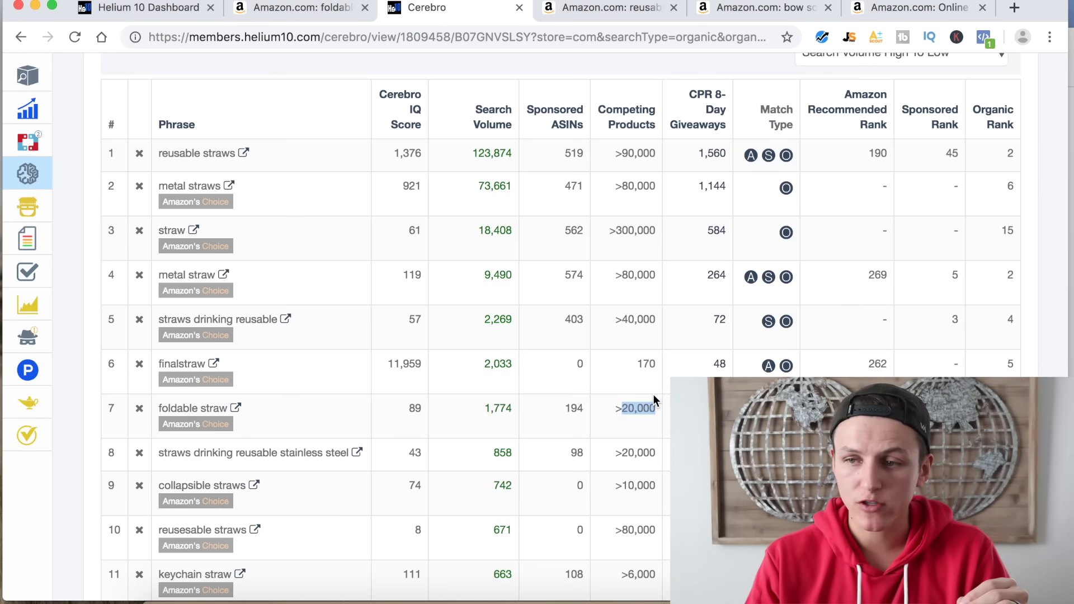
pyautogui.moveTo(474, 152); pyautogui.dragTo(511, 152)
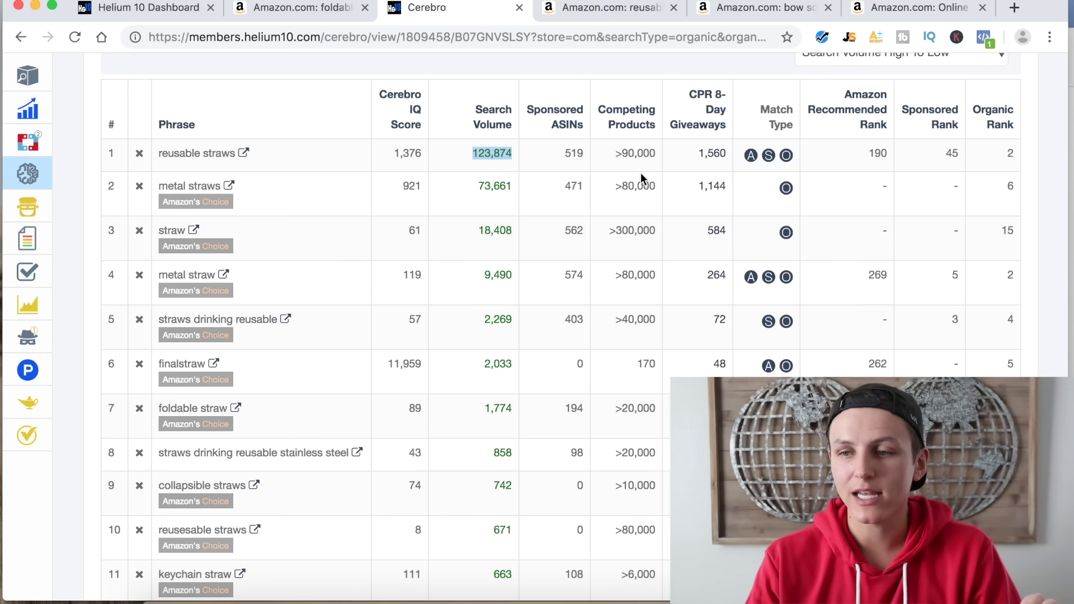
pyautogui.moveTo(621, 153); pyautogui.dragTo(656, 153)
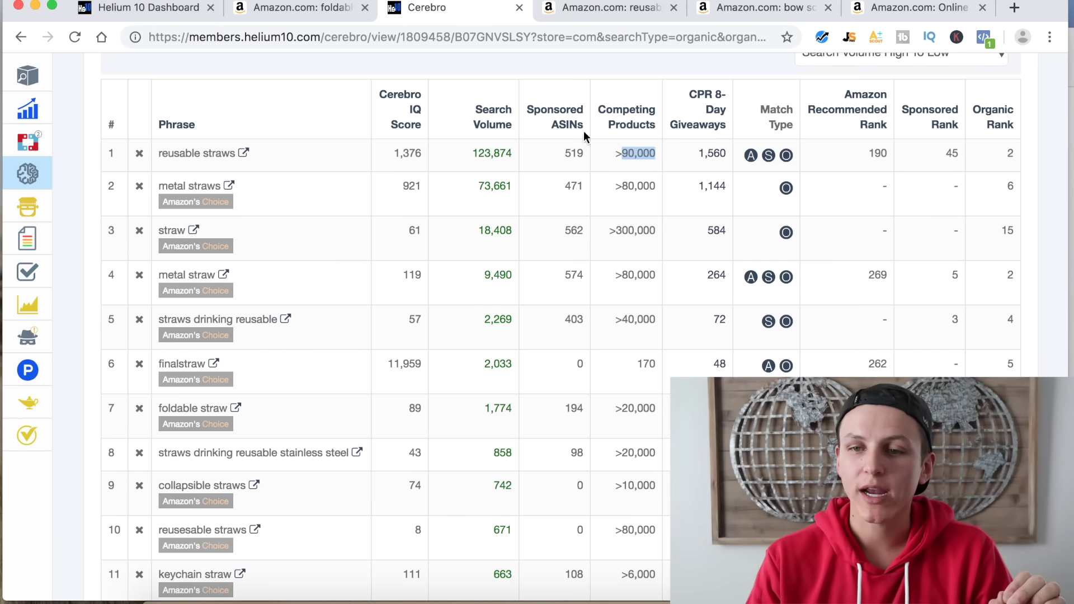
# Step: Open the Amazon results for "reusable straws" from Cerebro and examine the top listings' ranks, review counts and prices
pyautogui.click(241, 154)
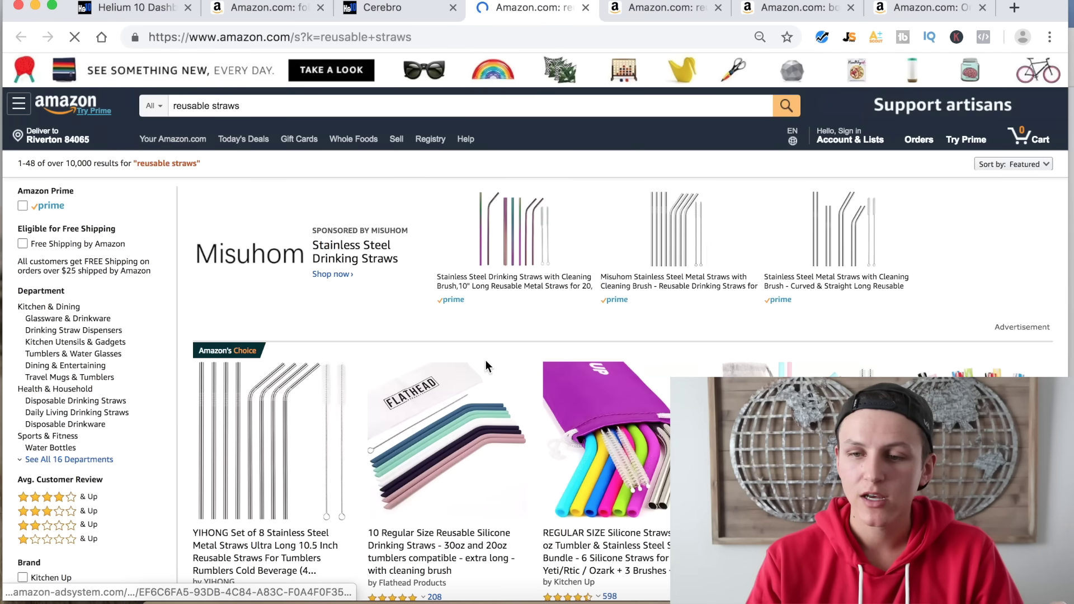
pyautogui.scroll(-1, 485, 360)
pyautogui.scroll(1, 317, 169)
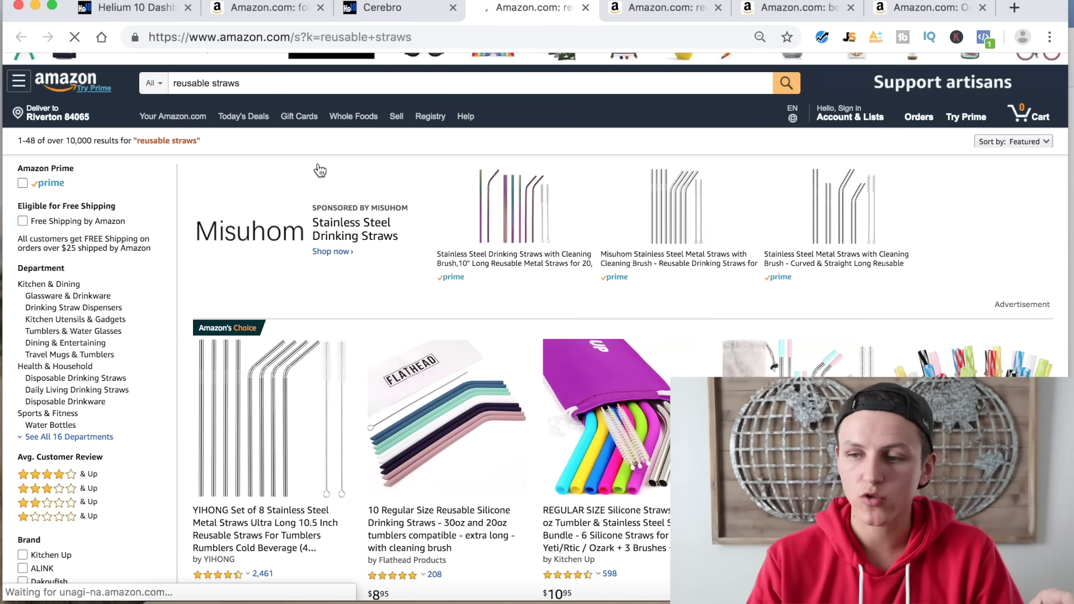
pyautogui.scroll(-2, 354, 301)
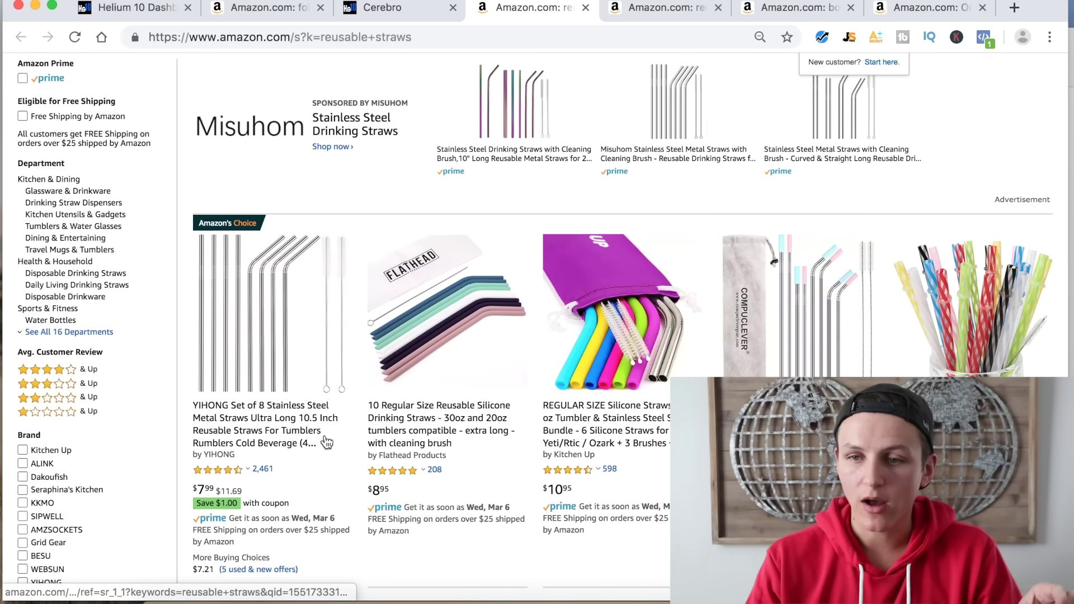
pyautogui.scroll(-2, 268, 473)
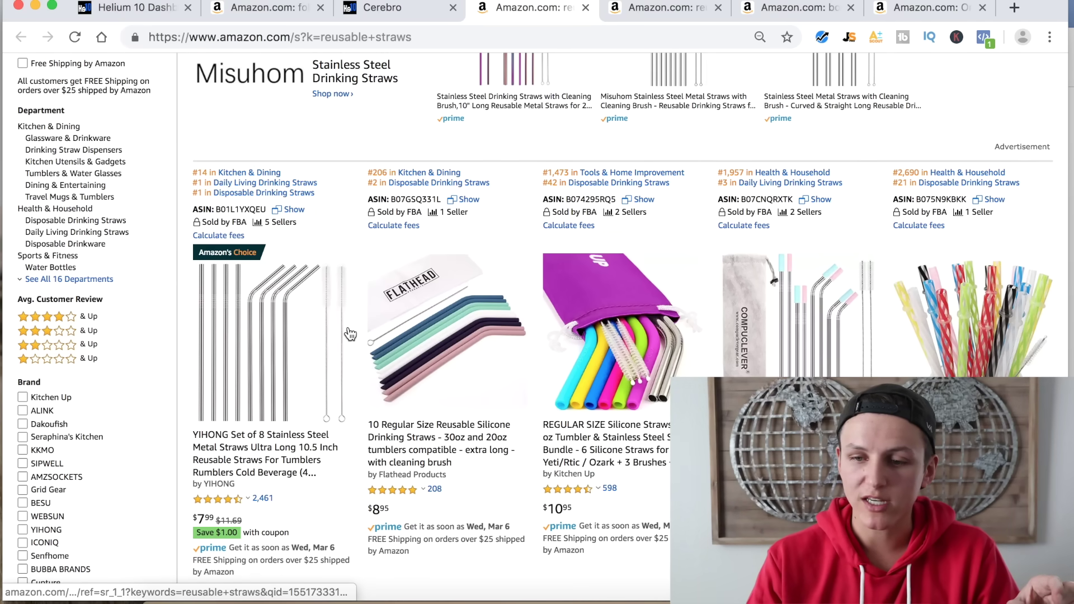
pyautogui.scroll(-1, 350, 334)
pyautogui.scroll(-1, 352, 335)
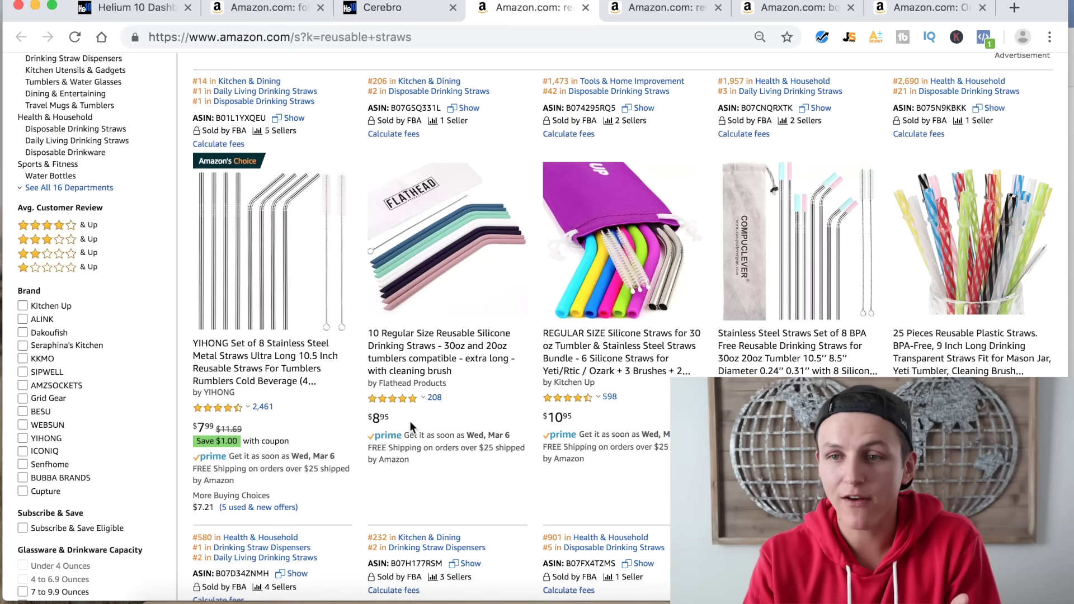
# Step: Return from the reusable straws results to the Word criteria list and clear the text selection on "PPC campaigns"
pyautogui.scroll(4, 410, 421)
pyautogui.scroll(-3, 412, 429)
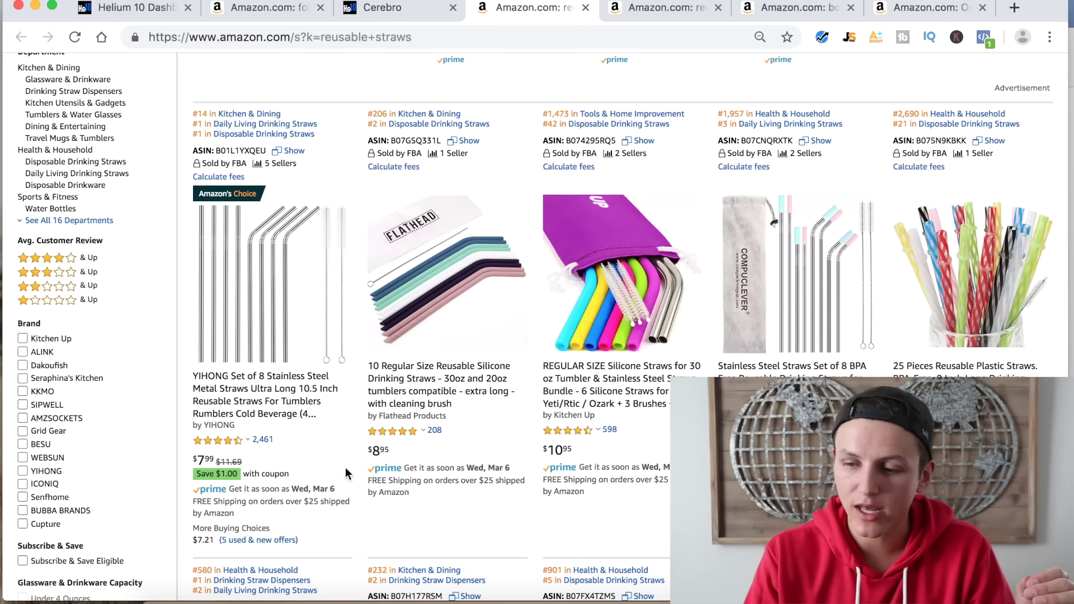
pyautogui.press('super+Tab')
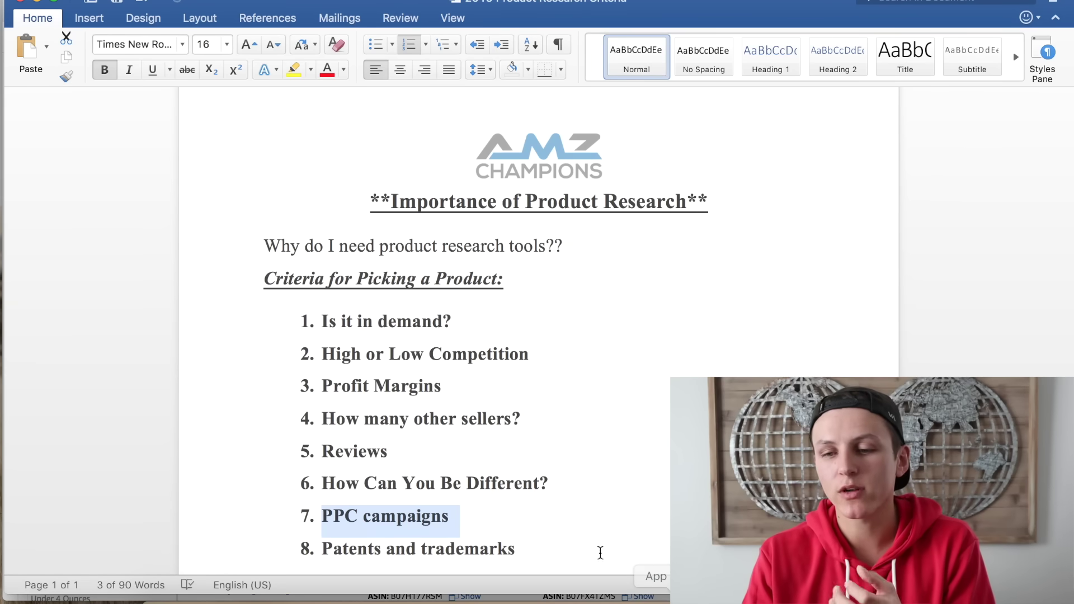
pyautogui.click(515, 526)
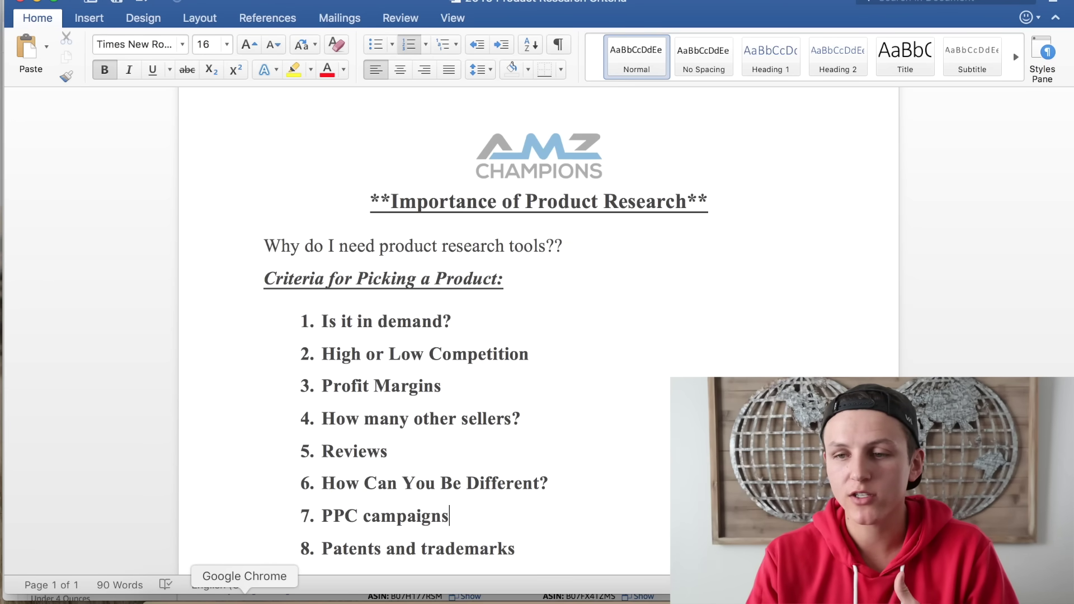
# Step: Switch back to the "foldable straw" Amazon results in Chrome and examine the listings down to the patented FinalStraw
pyautogui.click(244, 599)
pyautogui.scroll(2, 337, 441)
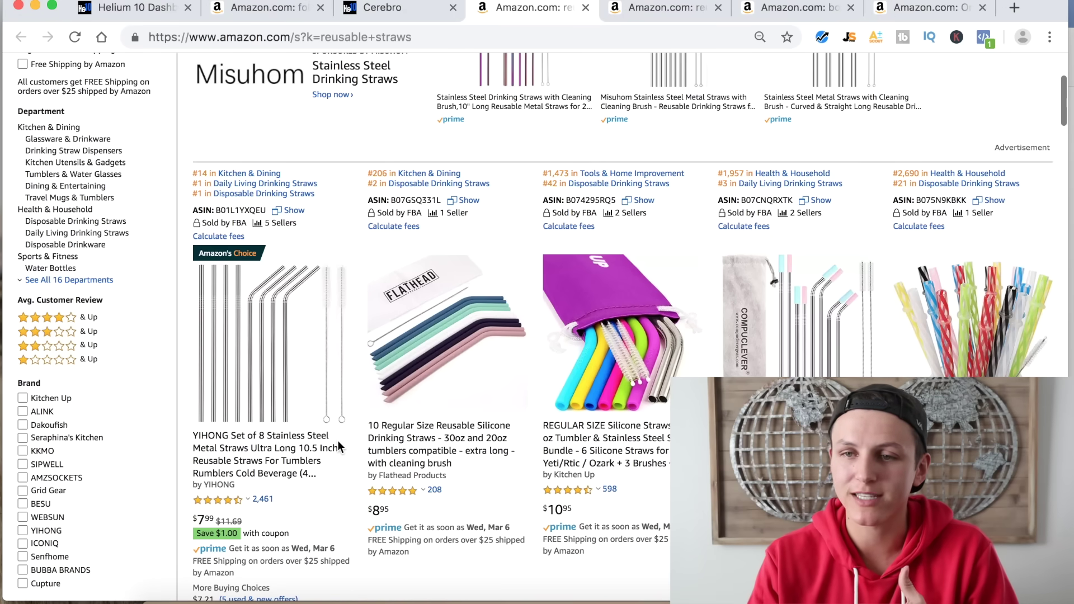
pyautogui.click(278, 9)
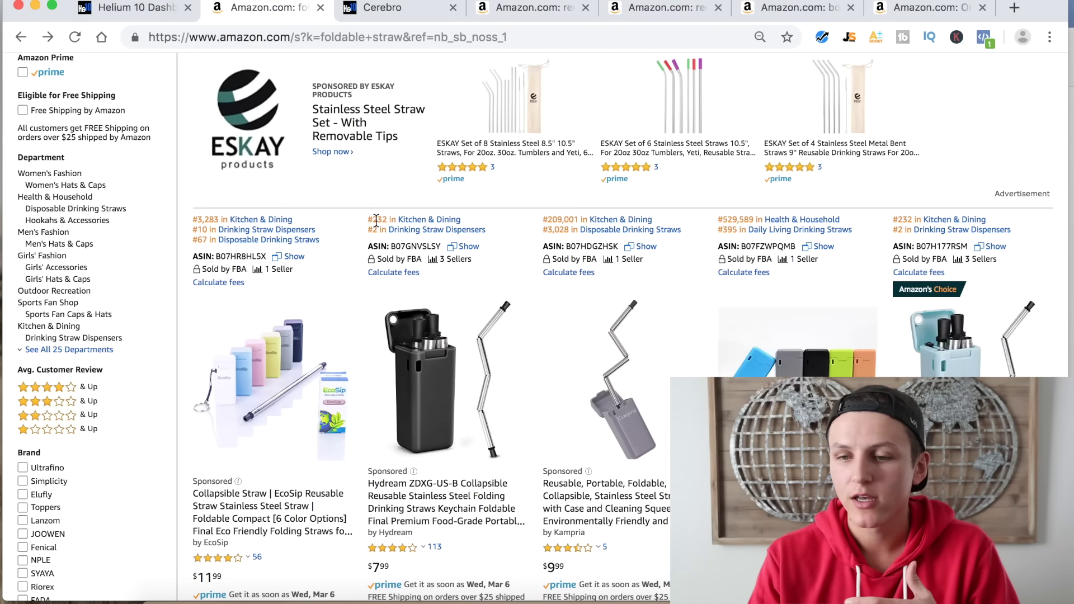
pyautogui.scroll(-3, 376, 220)
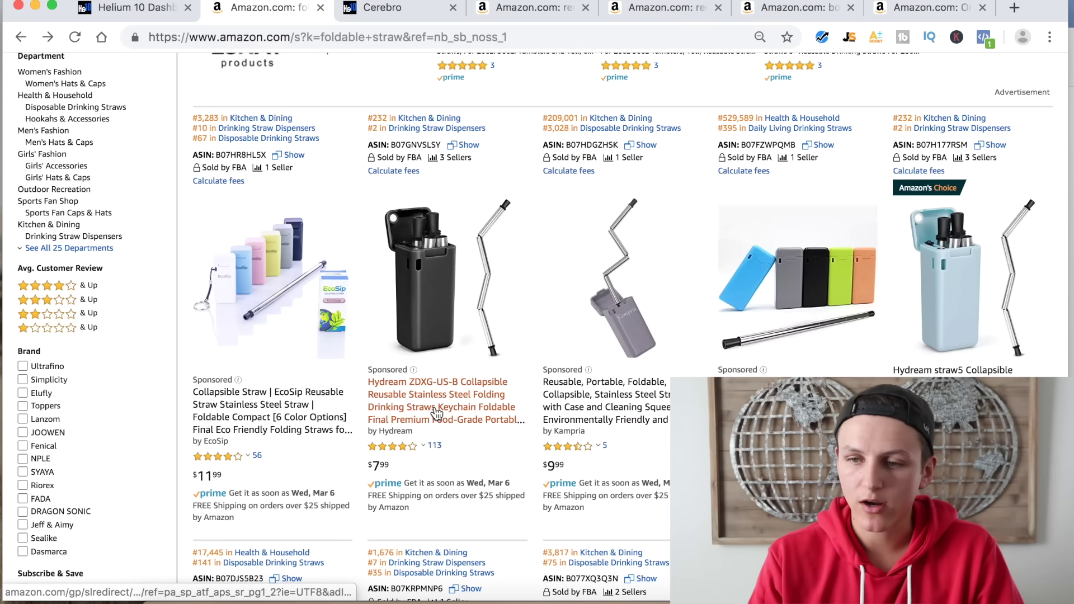
pyautogui.scroll(-3, 438, 412)
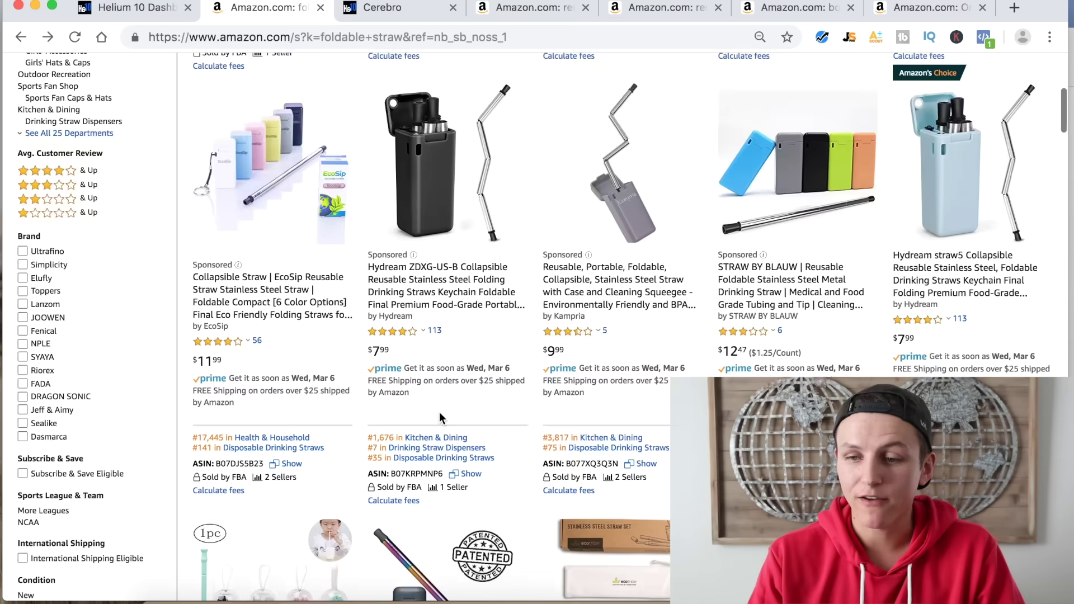
pyautogui.scroll(-1, 439, 419)
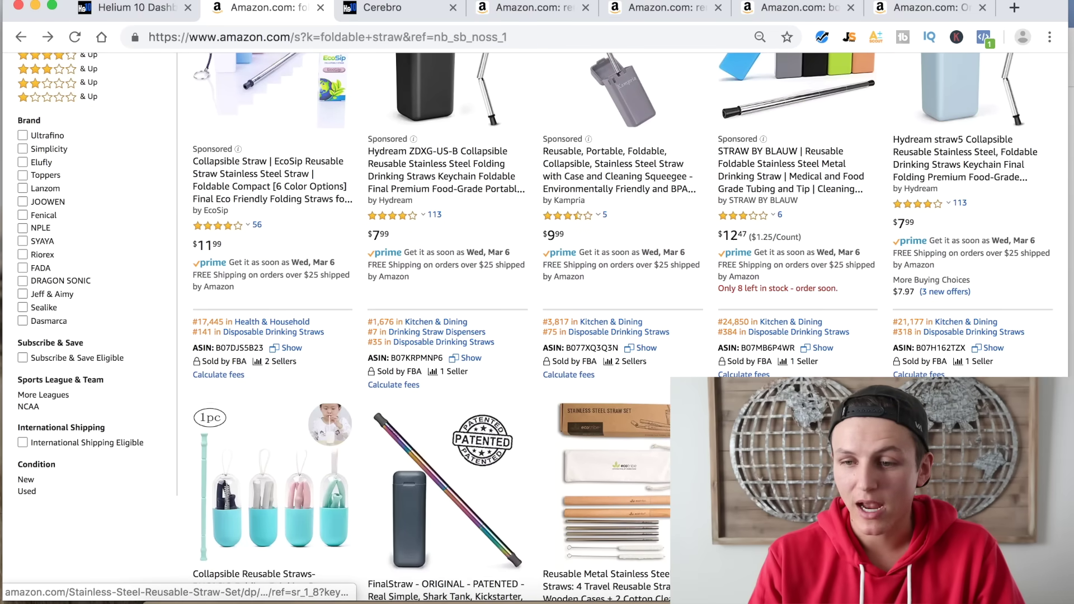
pyautogui.scroll(-1, 475, 364)
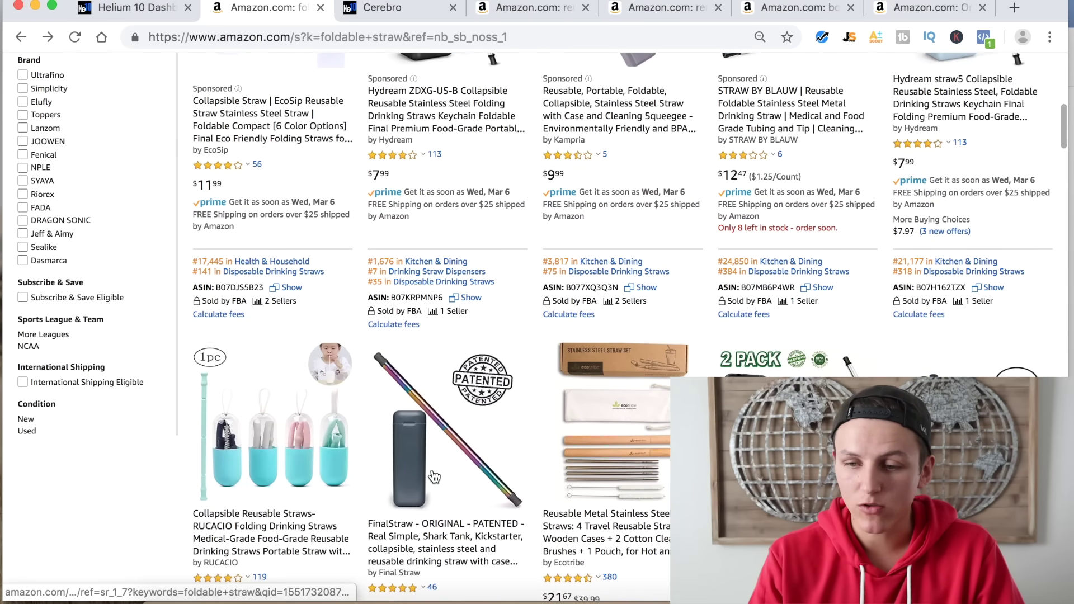
pyautogui.scroll(-1, 397, 515)
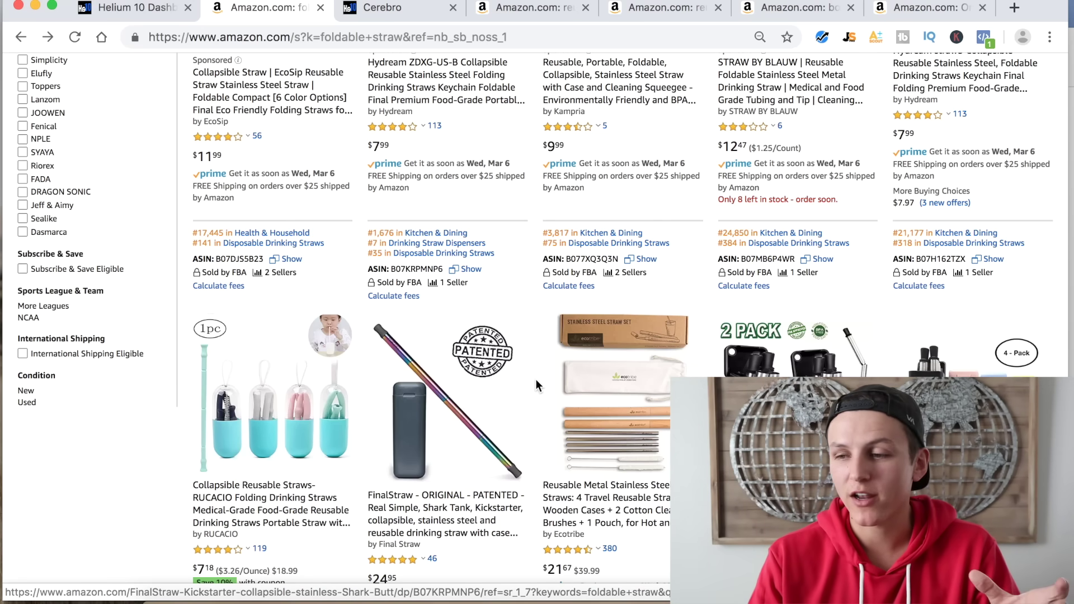
pyautogui.scroll(-3, 570, 313)
pyautogui.scroll(-1, 569, 313)
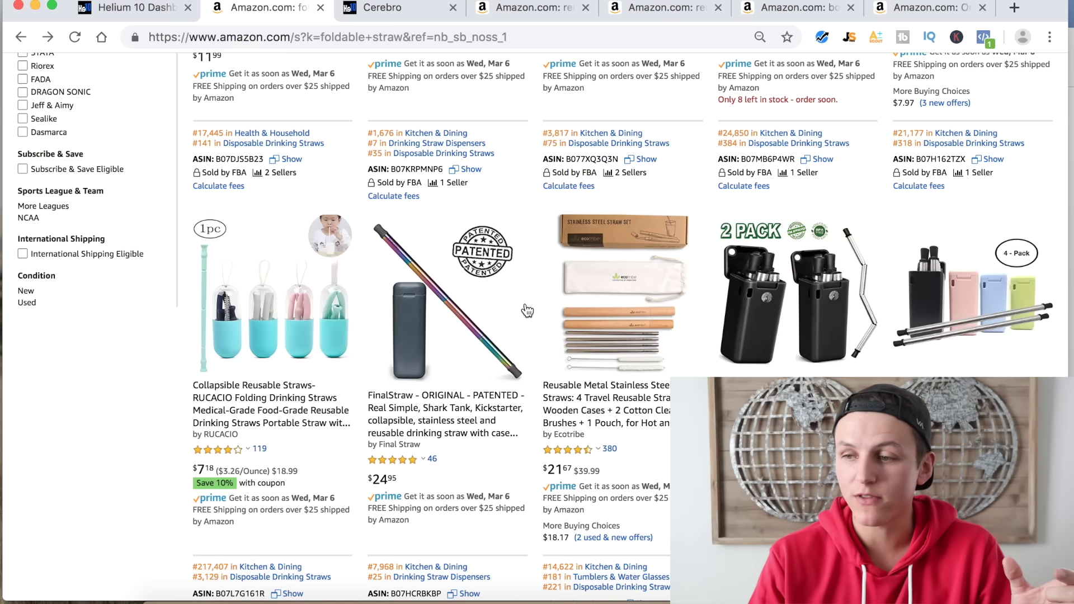
# Step: Compare the patented FinalStraw listing with the Hydream and other sponsored foldable straws in design, price, rank and reviews
pyautogui.scroll(3, 912, 341)
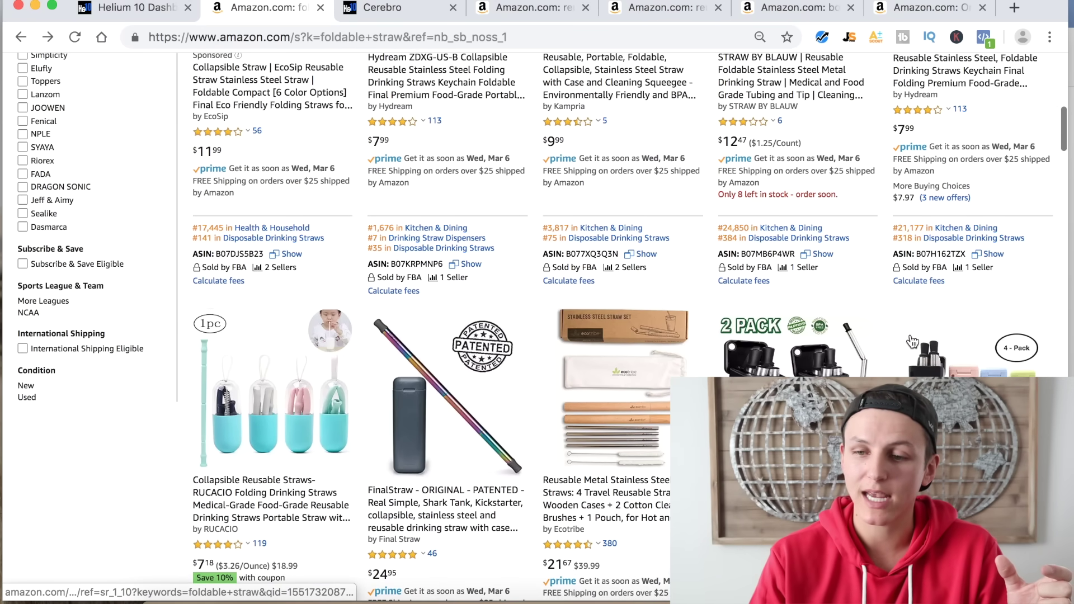
pyautogui.scroll(2, 912, 341)
pyautogui.scroll(3, 454, 442)
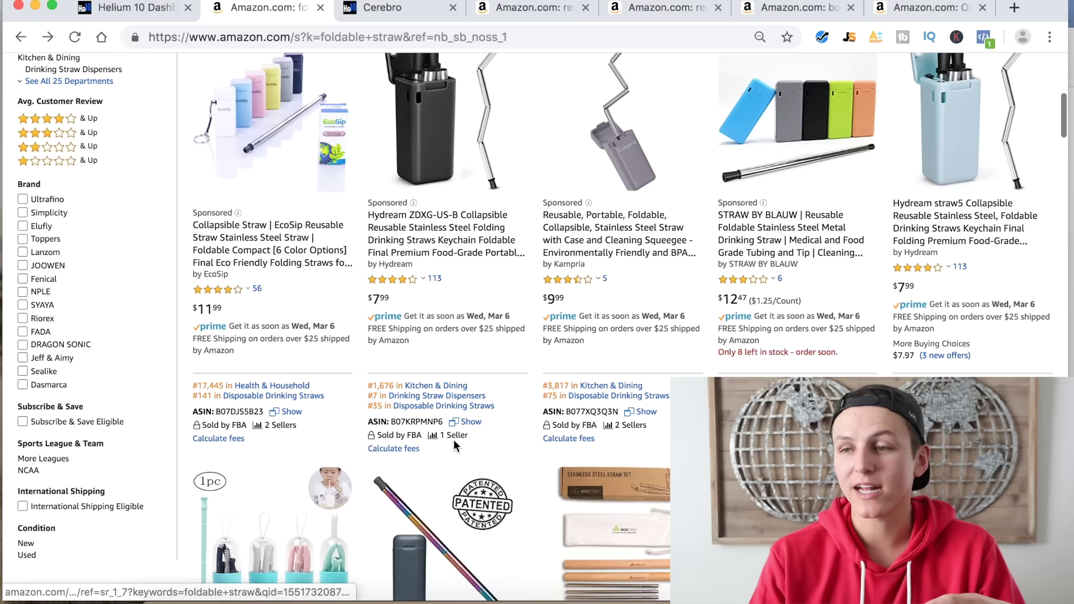
pyautogui.scroll(5, 453, 439)
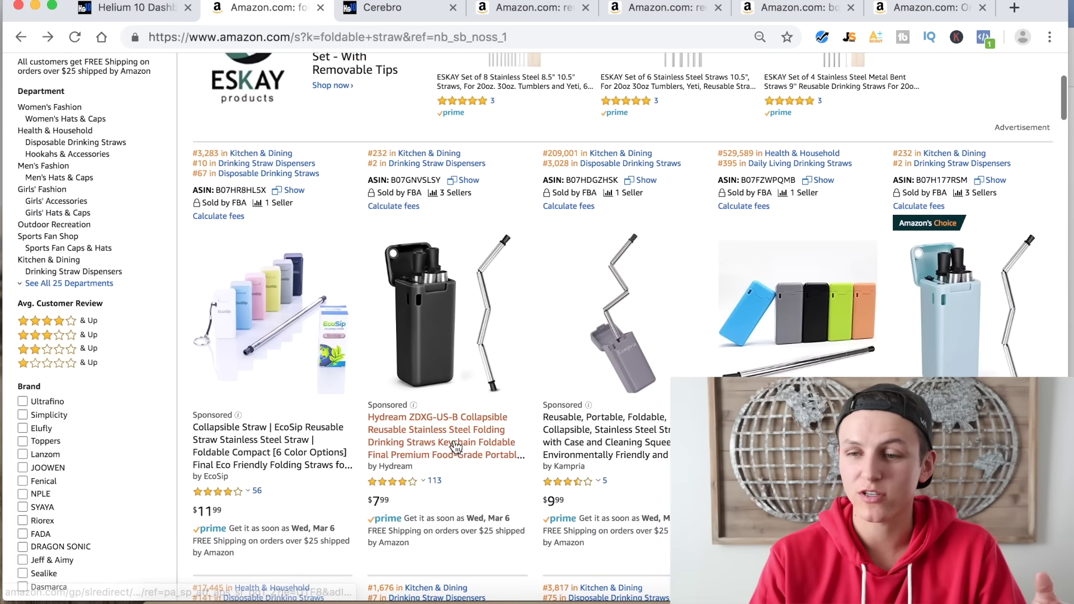
pyautogui.scroll(2, 456, 445)
pyautogui.scroll(-9, 456, 446)
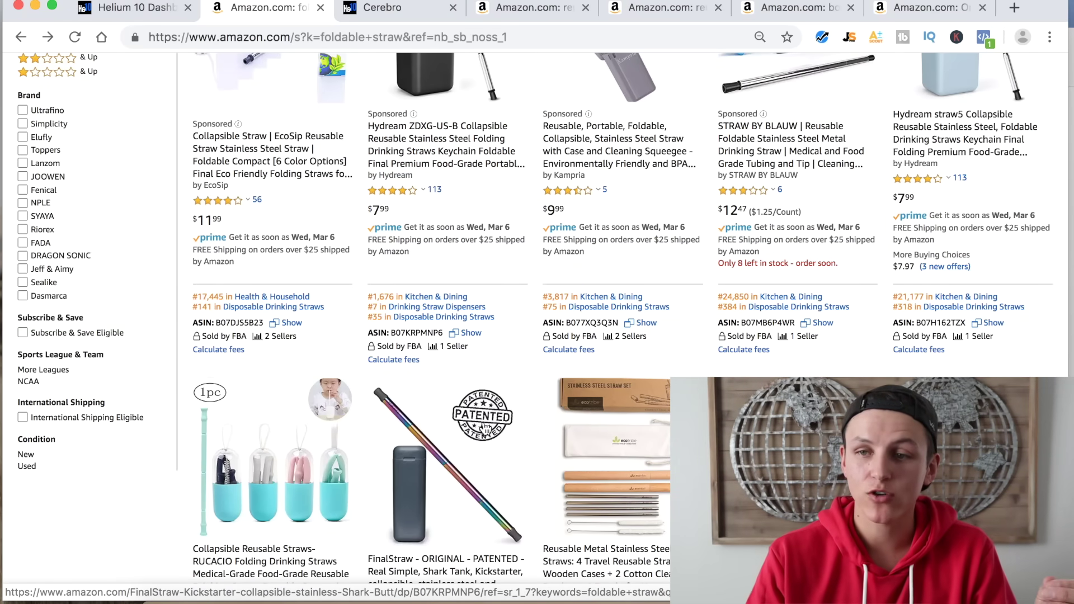
pyautogui.scroll(5, 483, 425)
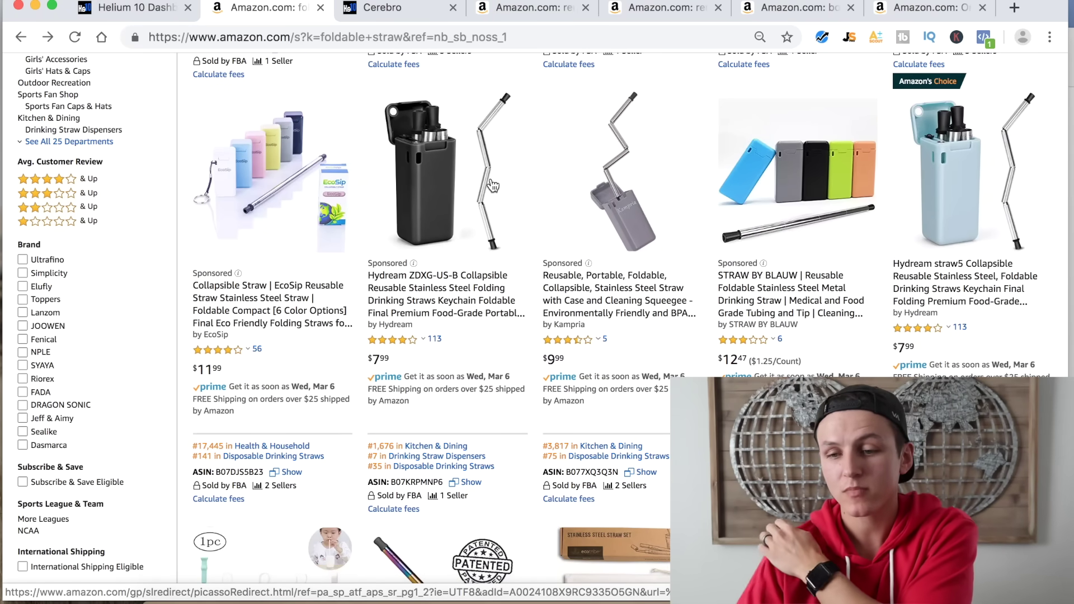
pyautogui.scroll(-5, 492, 185)
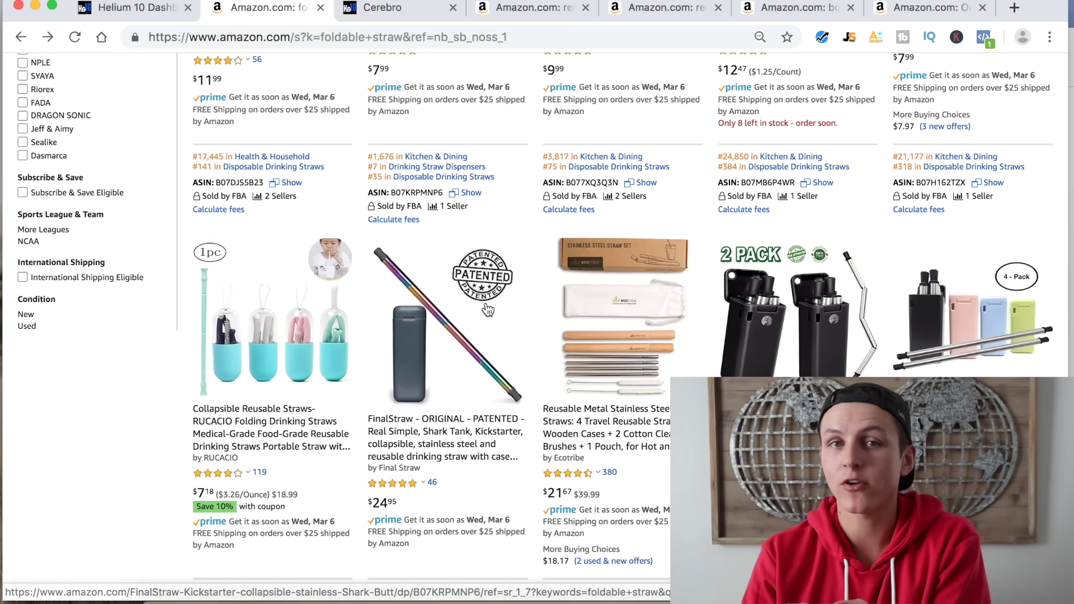
pyautogui.scroll(3, 488, 314)
pyautogui.scroll(3, 488, 315)
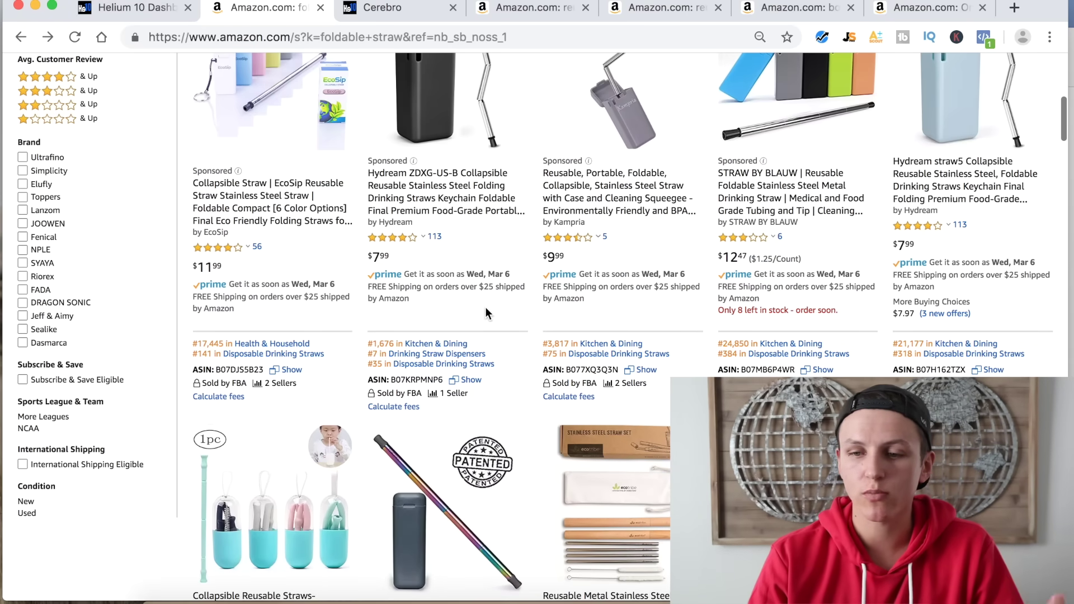
# Step: Return to the Word criteria list and highlight the criteria from "Profit Margins" through "Patents and trademarks"
pyautogui.click(694, 603)
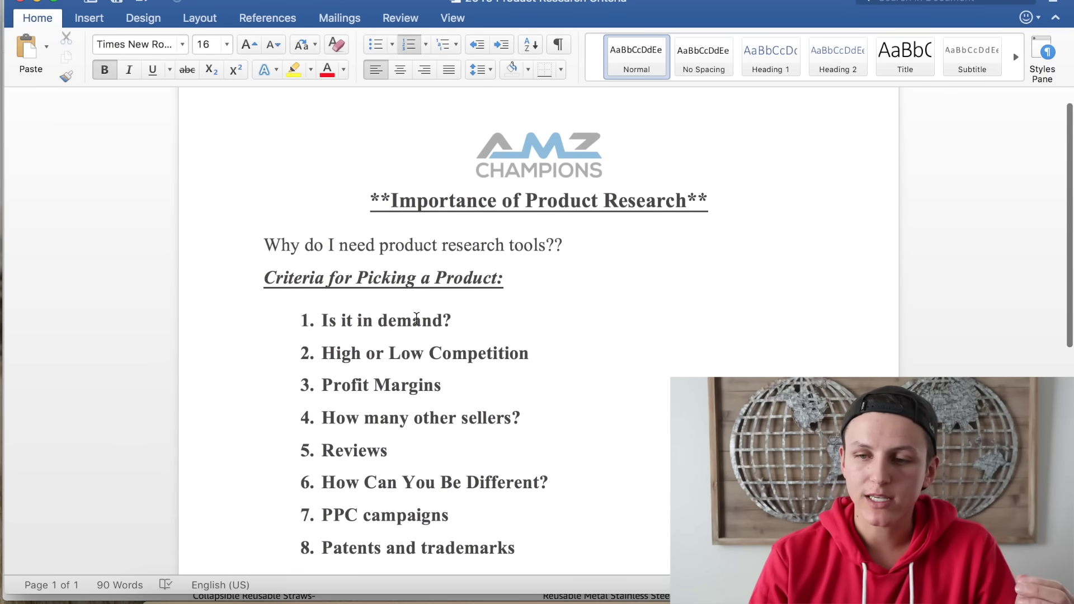
pyautogui.scroll(-1, 416, 320)
pyautogui.scroll(-2, 402, 314)
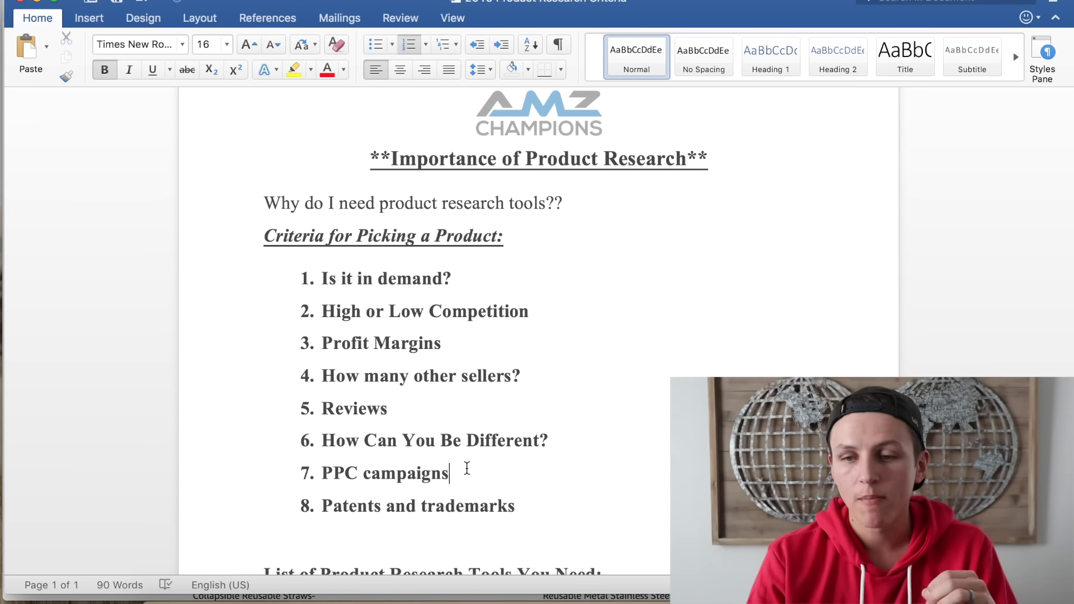
pyautogui.moveTo(319, 340); pyautogui.dragTo(548, 513)
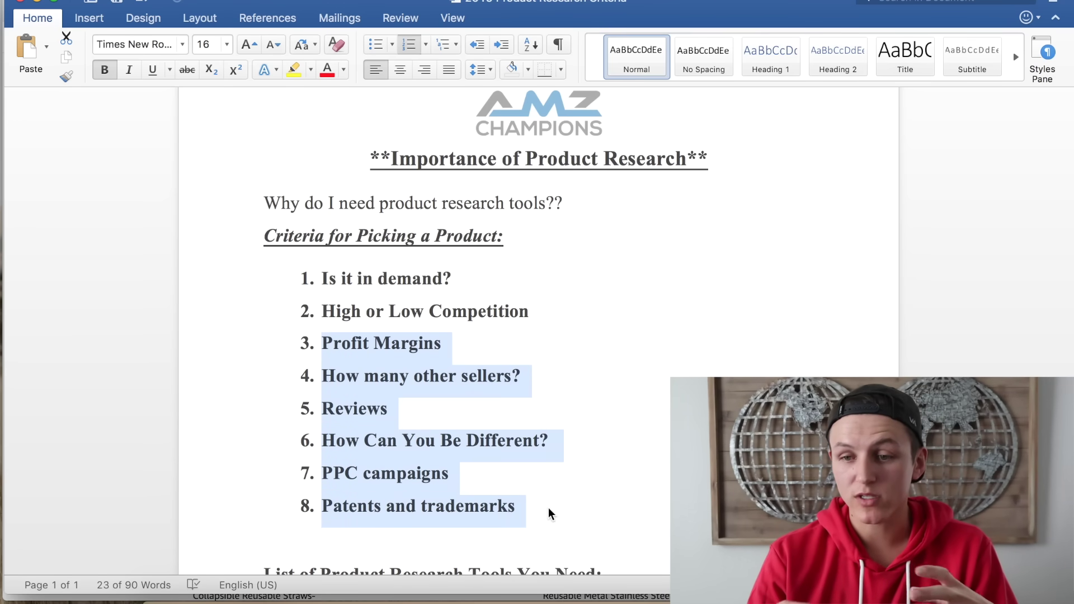